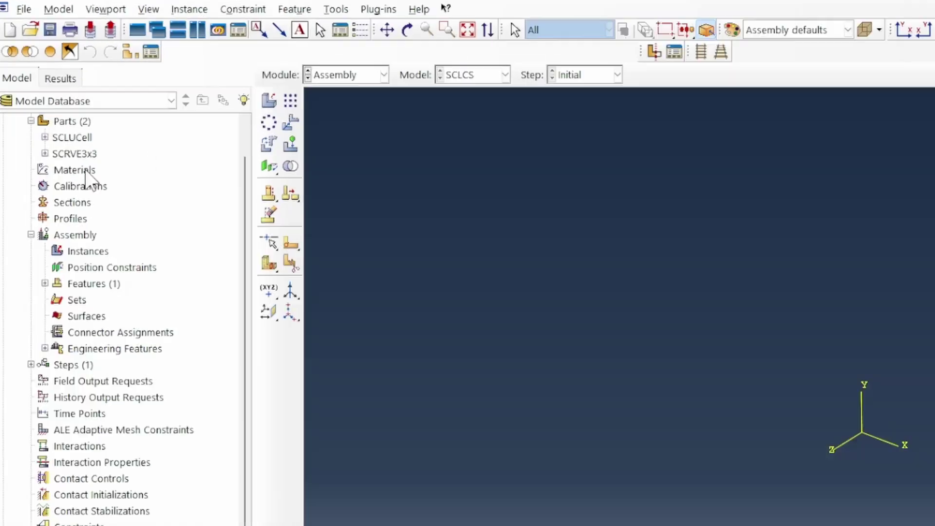
- Display the SCLUCell part and the SCRVE3x3 part one after the other and inspect each from different angles
double_click(72, 85)
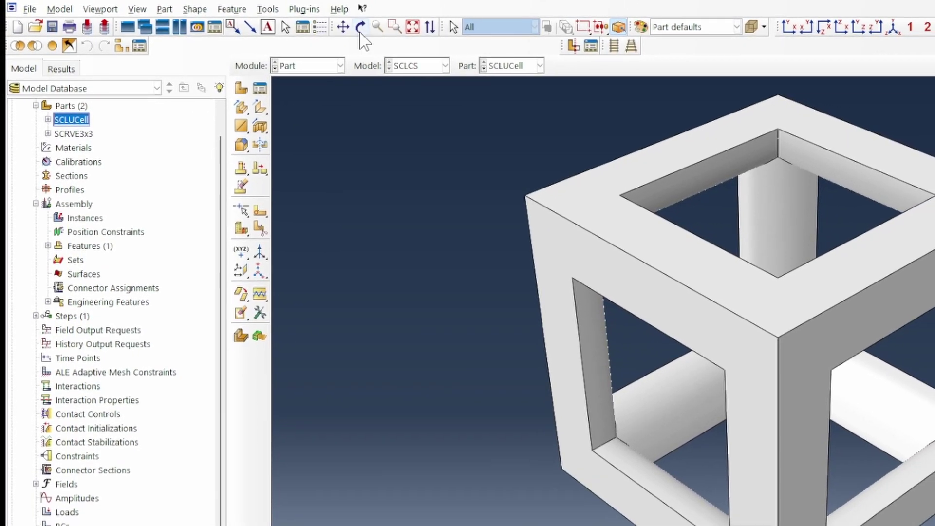
click(365, 27)
drag(823, 455, 641, 370)
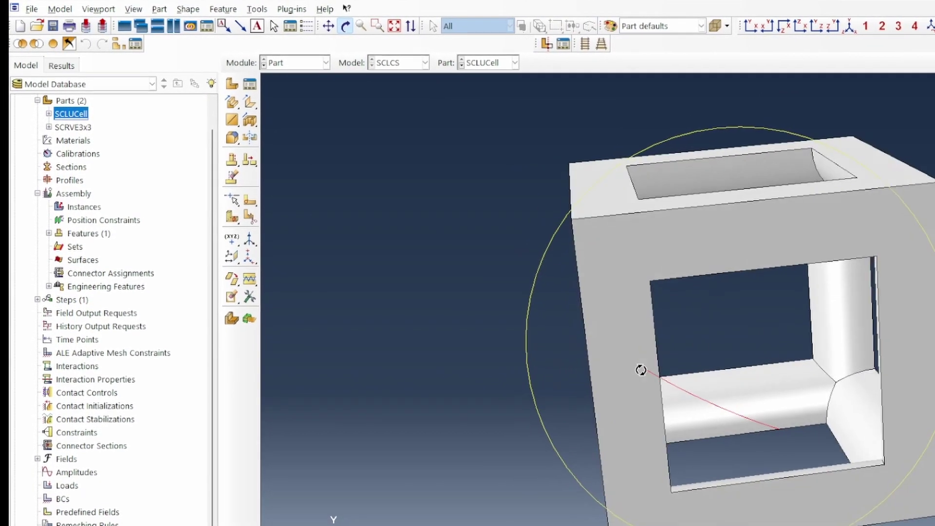
click(85, 130)
double_click(85, 128)
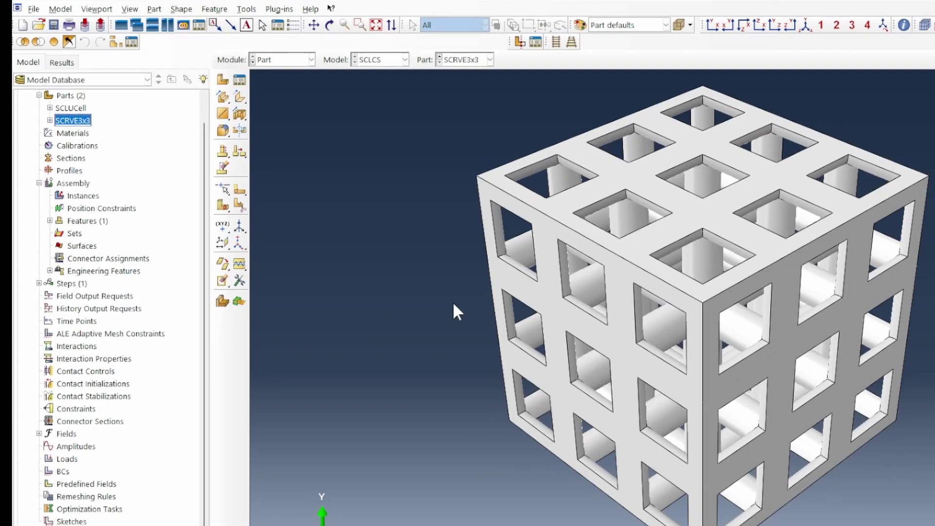
drag(456, 219, 326, 141)
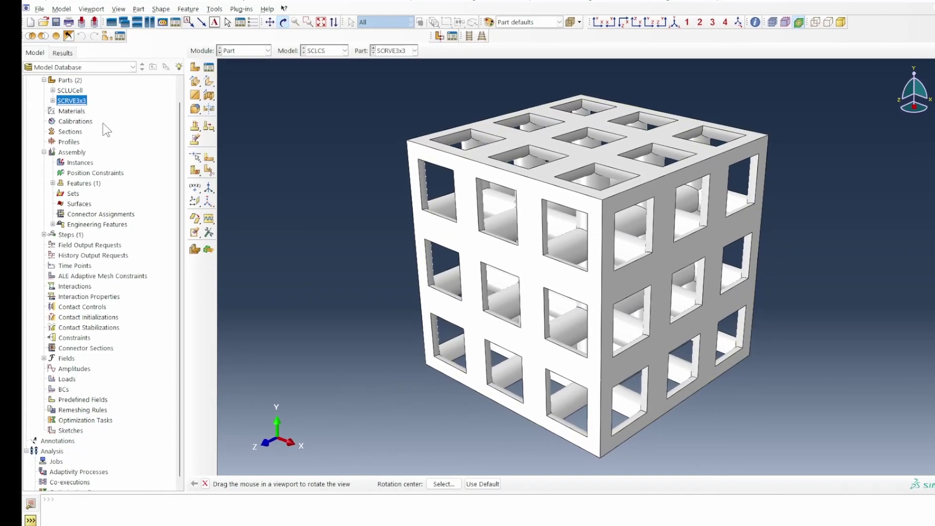
- Create a material named TitaniumAlloy and give it a uniform mass density of 4430e-9
double_click(71, 112)
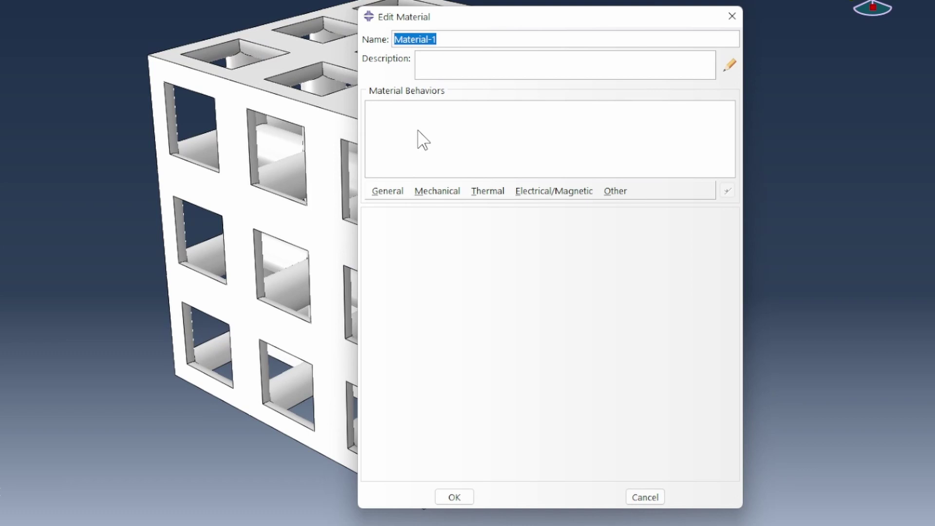
text(TitaniumAlloy)
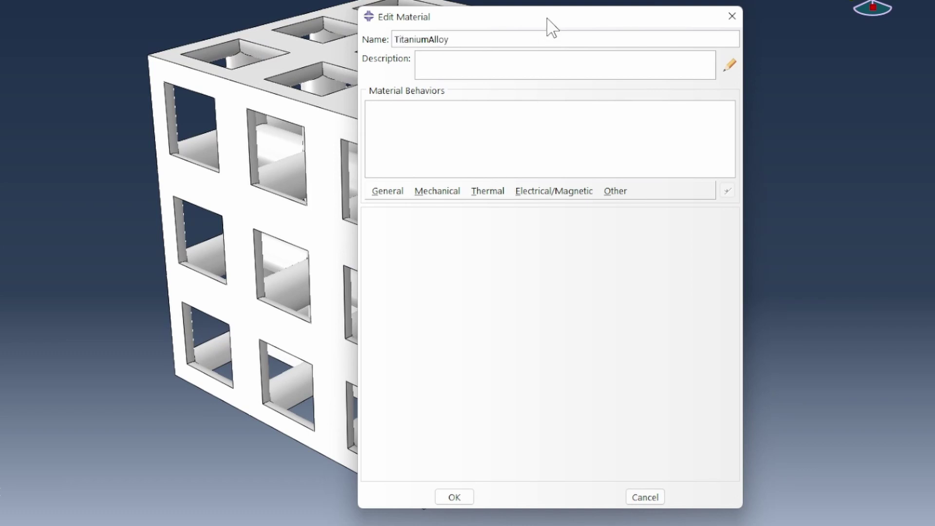
drag(546, 17, 271, 1)
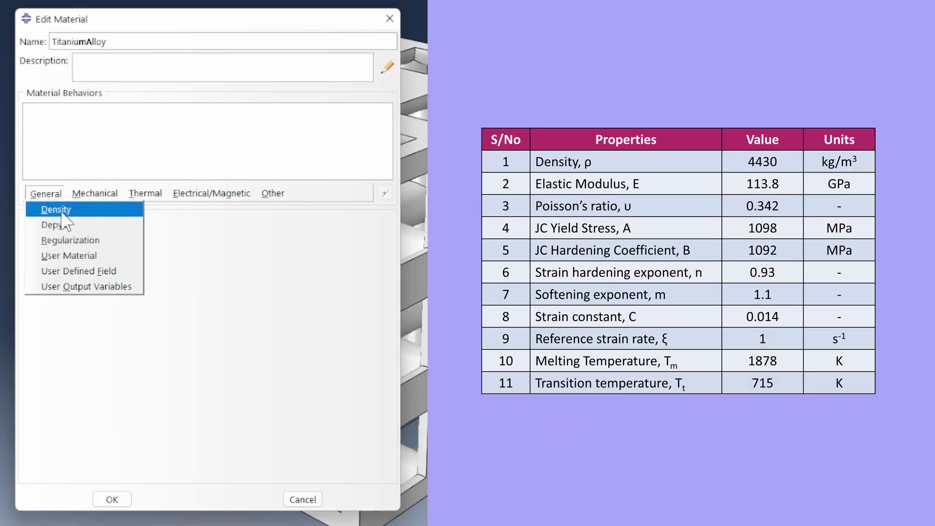
click(60, 211)
click(81, 341)
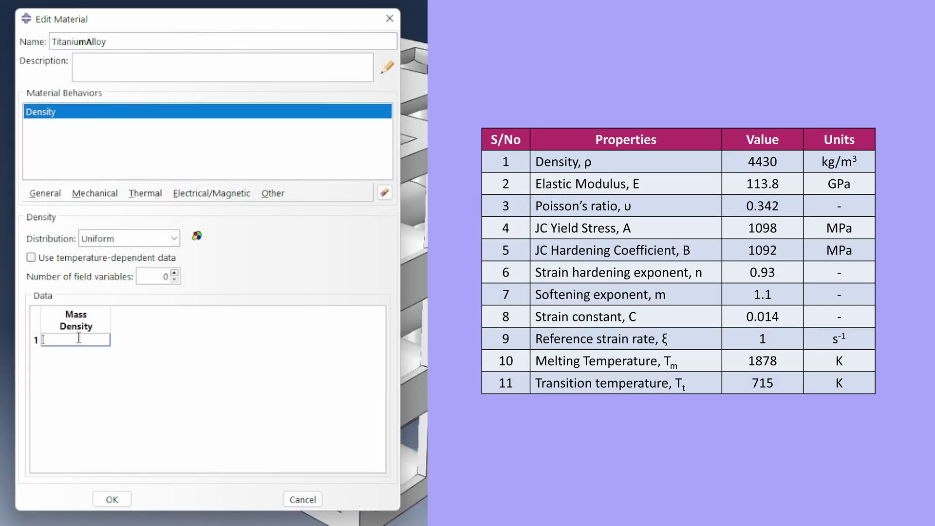
text(4430e-9)
- Add isotropic elastic behavior to TitaniumAlloy with a Young's modulus of 113.8e3 and a Poisson's ratio of 0.342
click(97, 193)
mouse_move(113, 215)
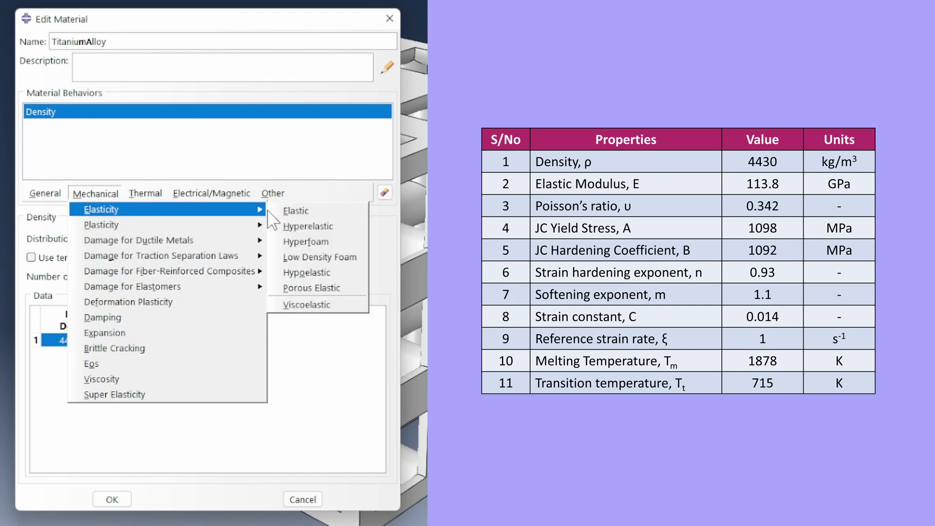
click(293, 209)
click(86, 395)
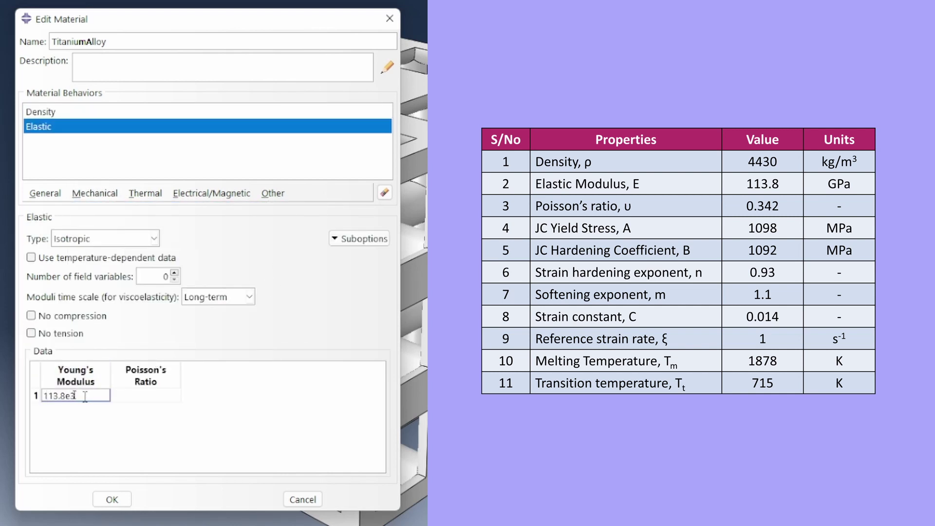
key(Tab)
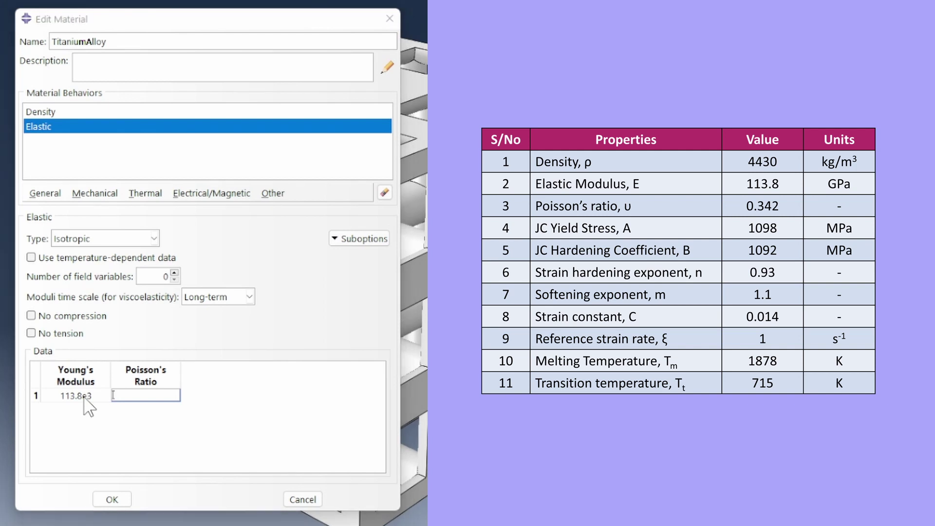
text(0.342)
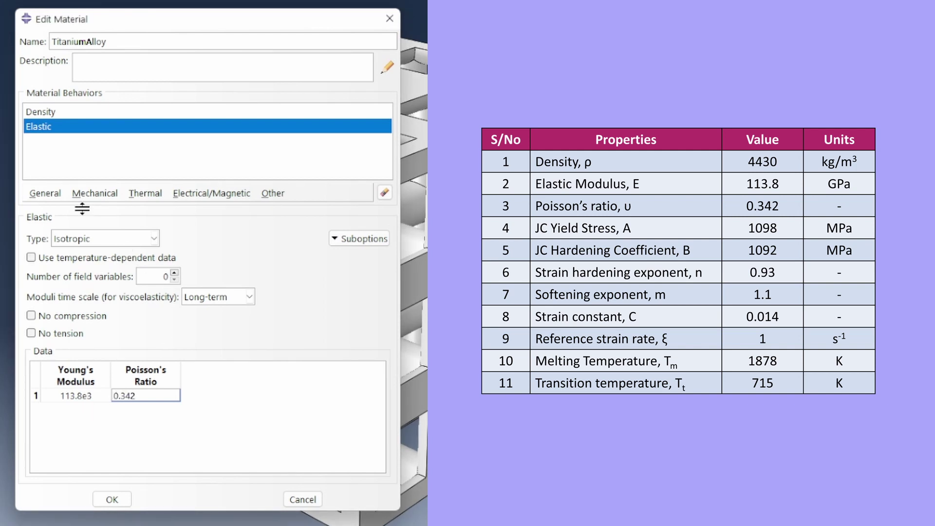
- Add plastic behavior to the TitaniumAlloy material with Johnson-Cook hardening
click(95, 193)
mouse_move(103, 223)
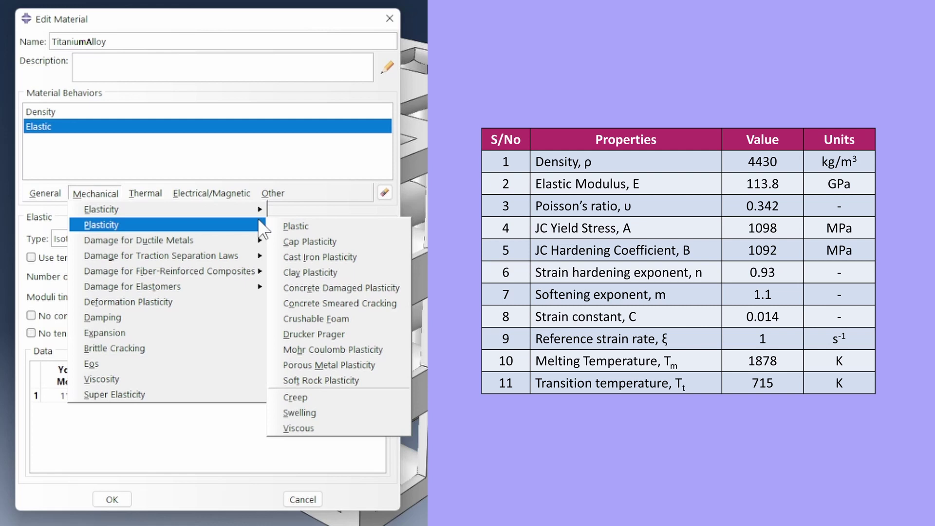
click(295, 227)
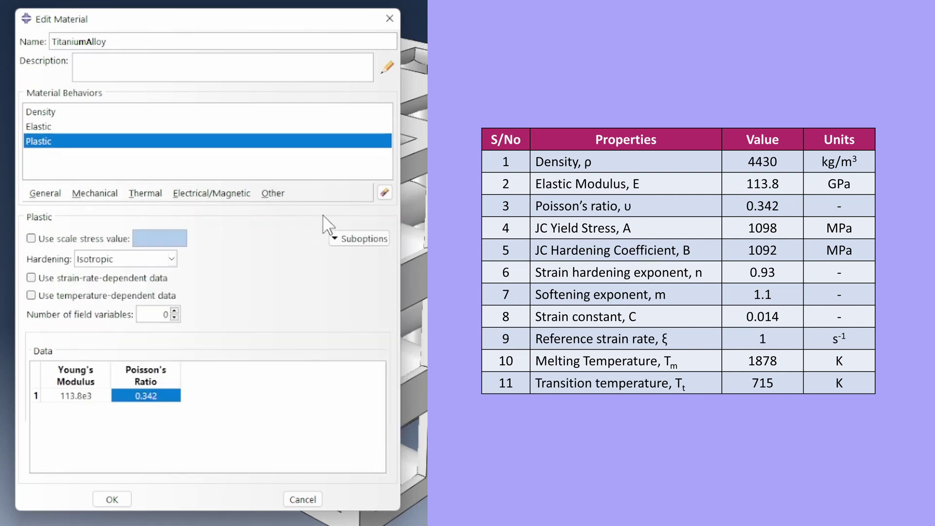
click(120, 259)
click(123, 320)
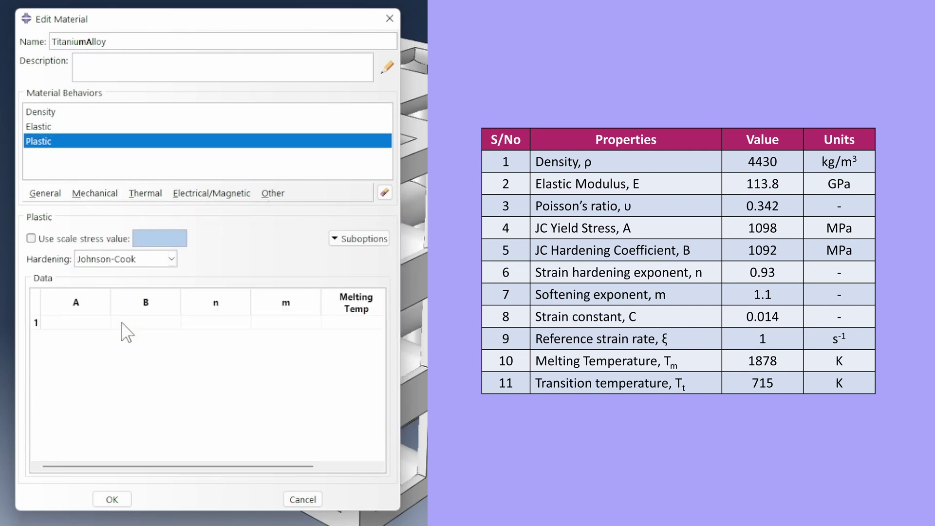
- Enter the Johnson-Cook plasticity constants: A 1098, B 1092, n 0.93, m 1.1, melting temperature 1878 and transition temperature 715
click(72, 323)
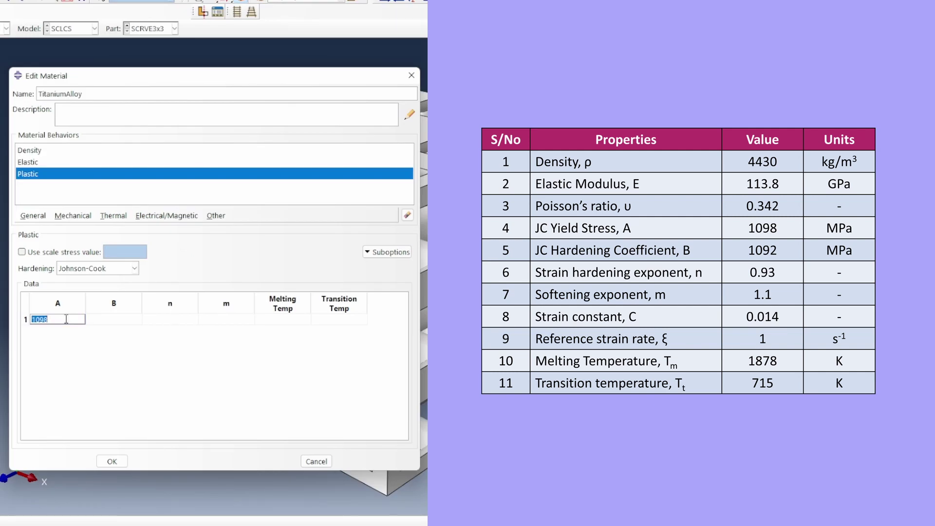
key(Tab)
key(Tab)
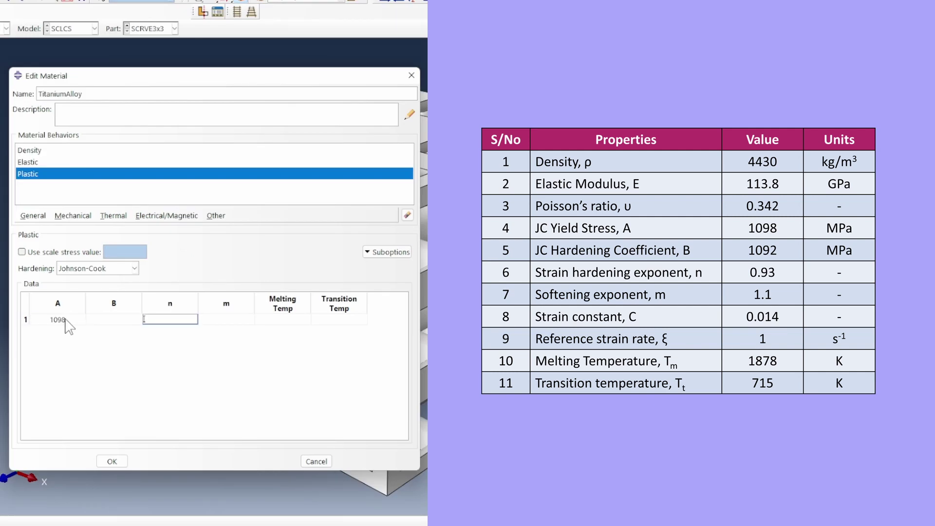
key(shift+Tab)
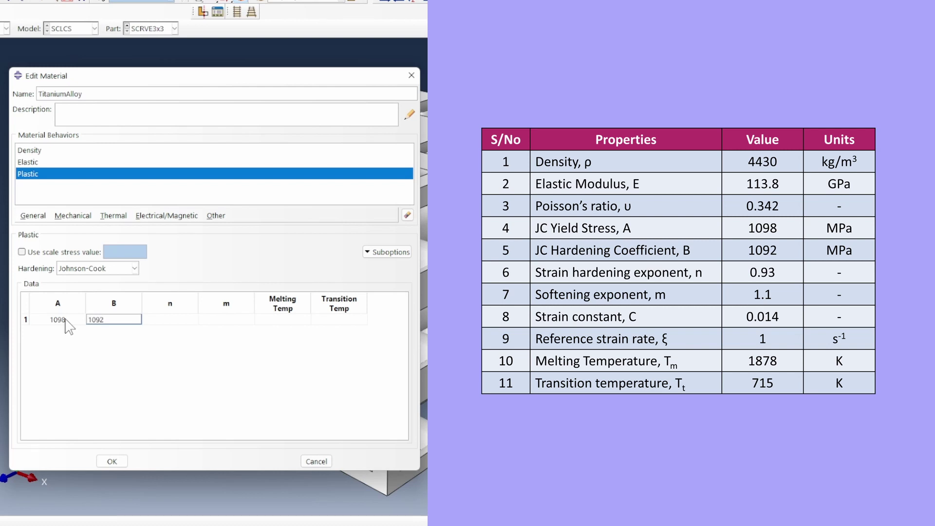
key(Tab)
text(0)
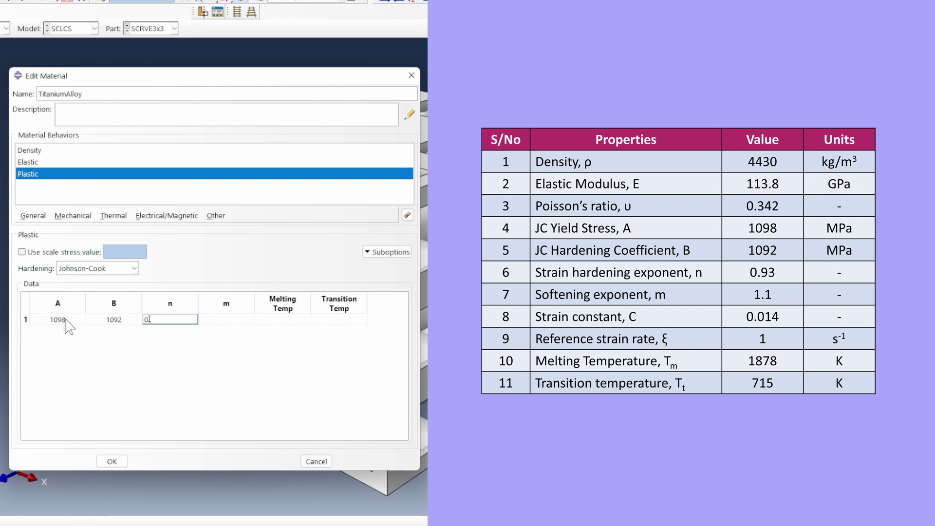
text(.93)
key(Tab)
key(Tab)
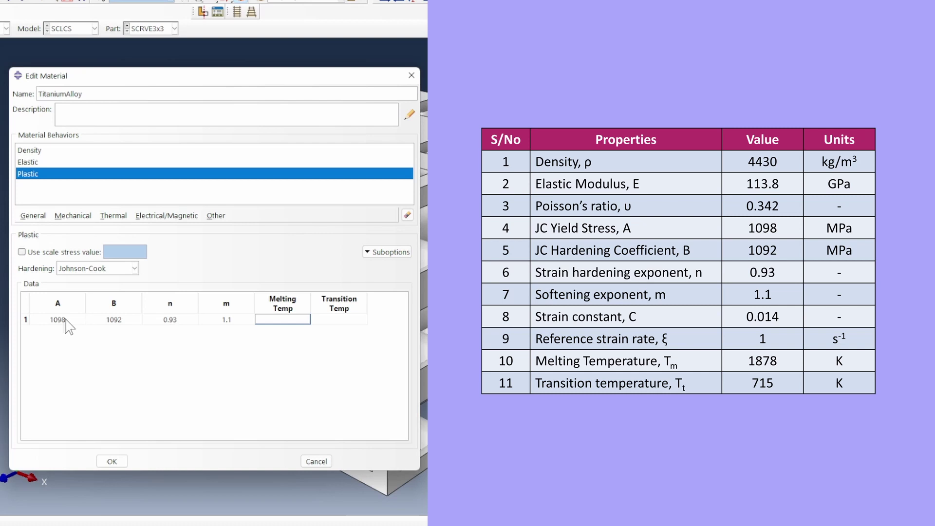
key(Tab)
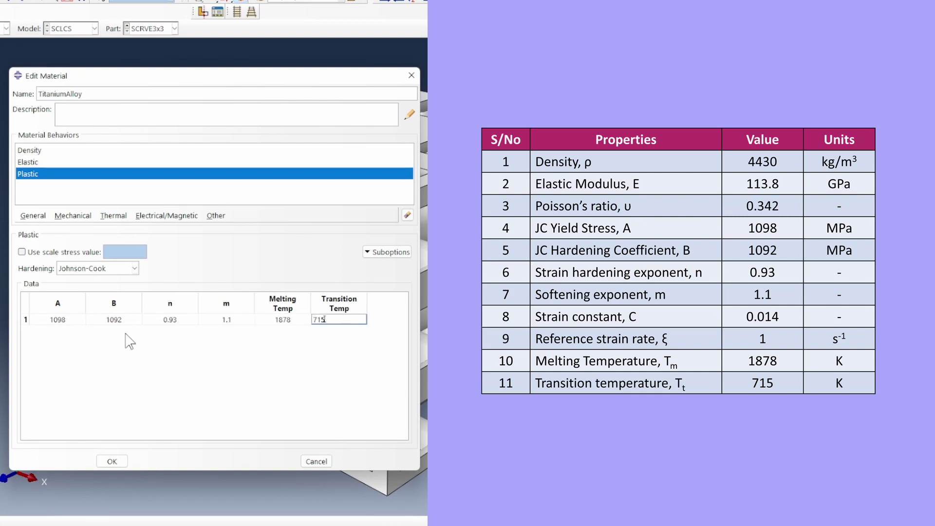
key(Return)
- Add a rate-dependent suboption with Johnson-Cook hardening, C 0.014 and epsilon dot zero 1, and save the TitaniumAlloy material
click(385, 254)
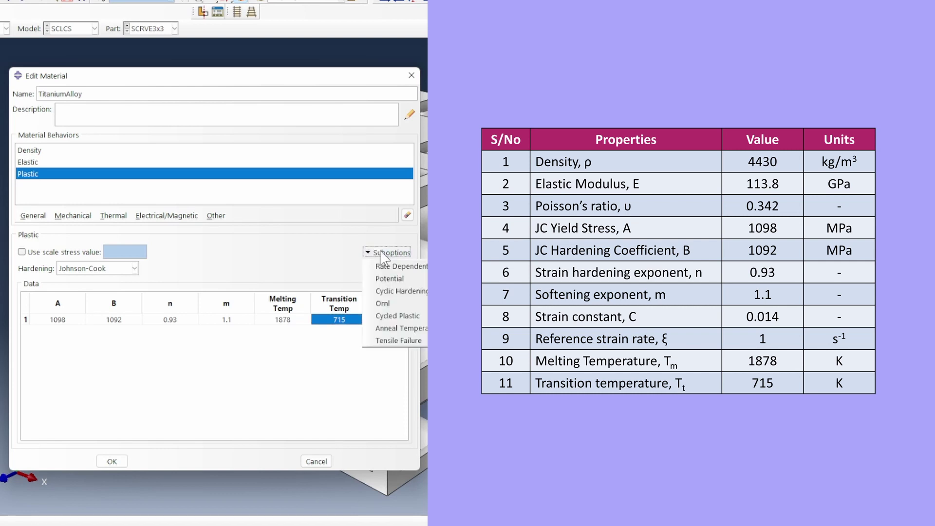
click(390, 266)
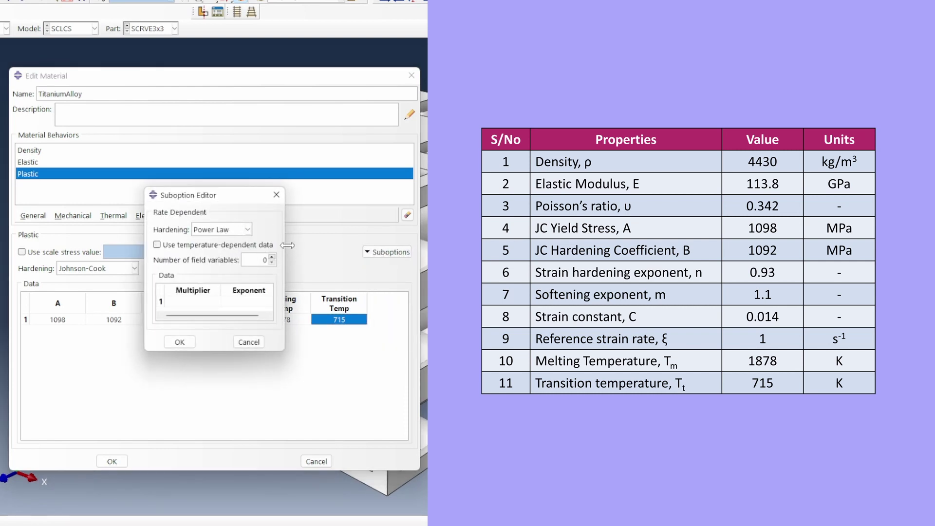
drag(287, 245, 340, 245)
click(247, 230)
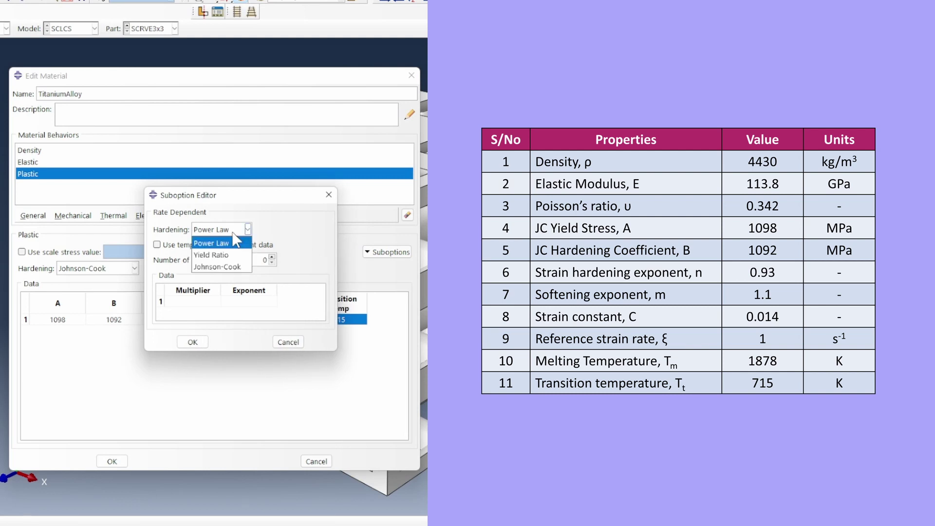
click(229, 267)
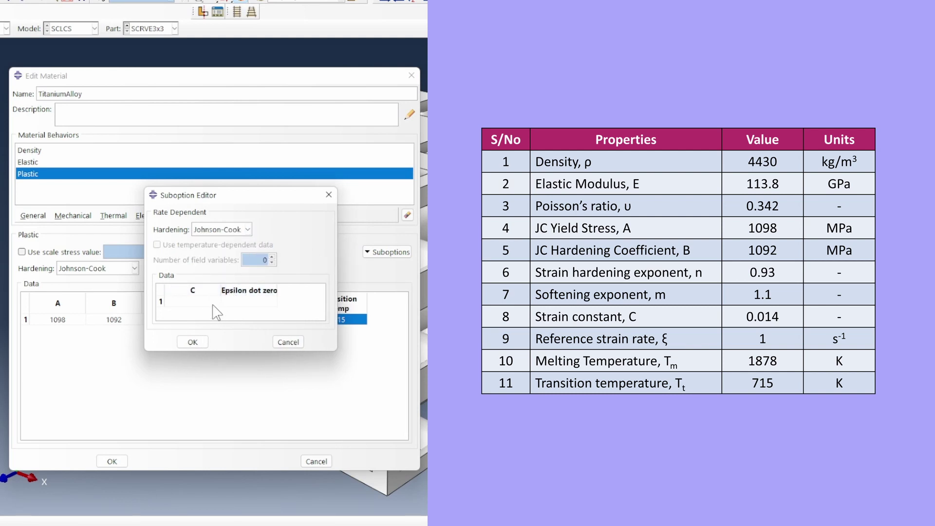
click(193, 301)
text(0.014)
key(Tab)
click(195, 342)
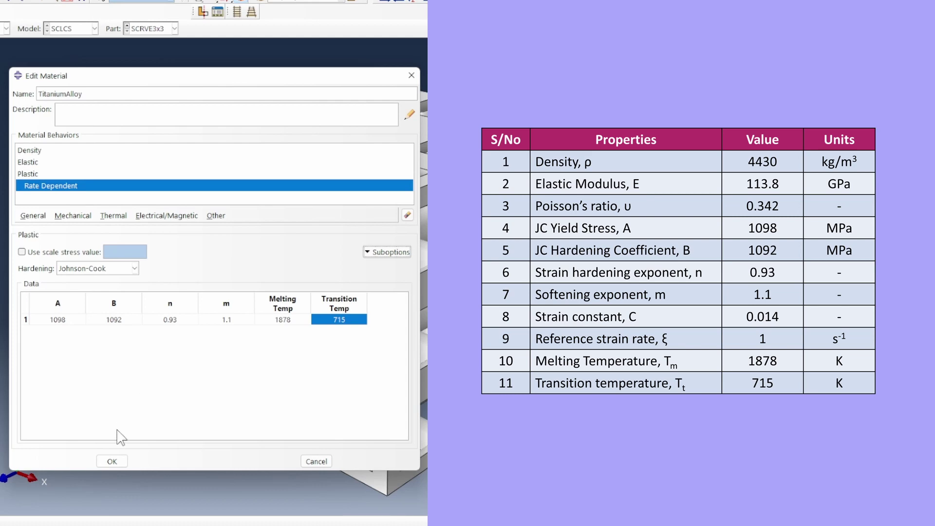
click(111, 461)
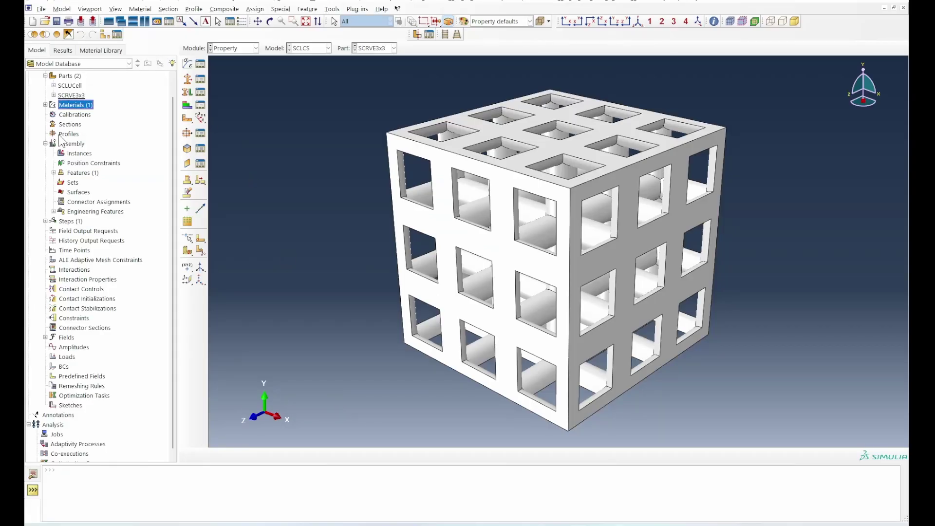
- Create a solid homogeneous section named TitAlloySection that uses the TitaniumAlloy material
double_click(69, 124)
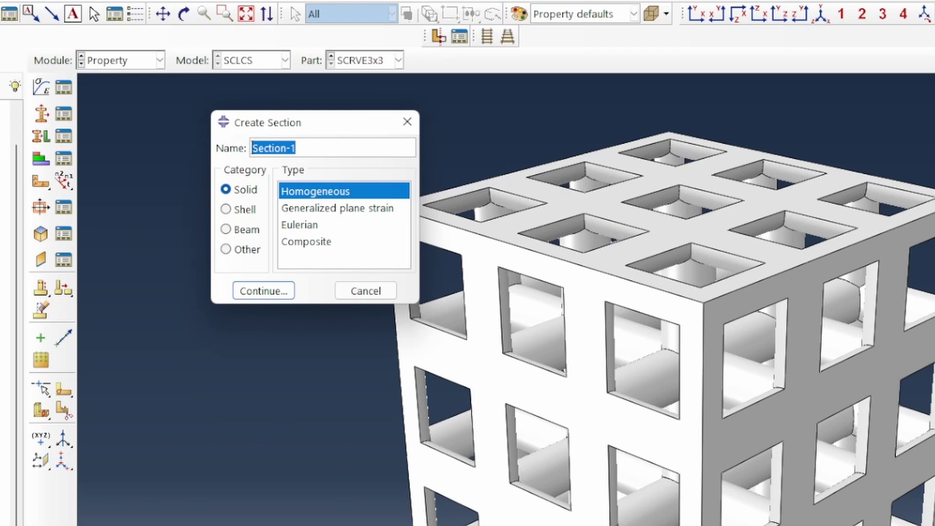
text(TitAlloySection)
key(Return)
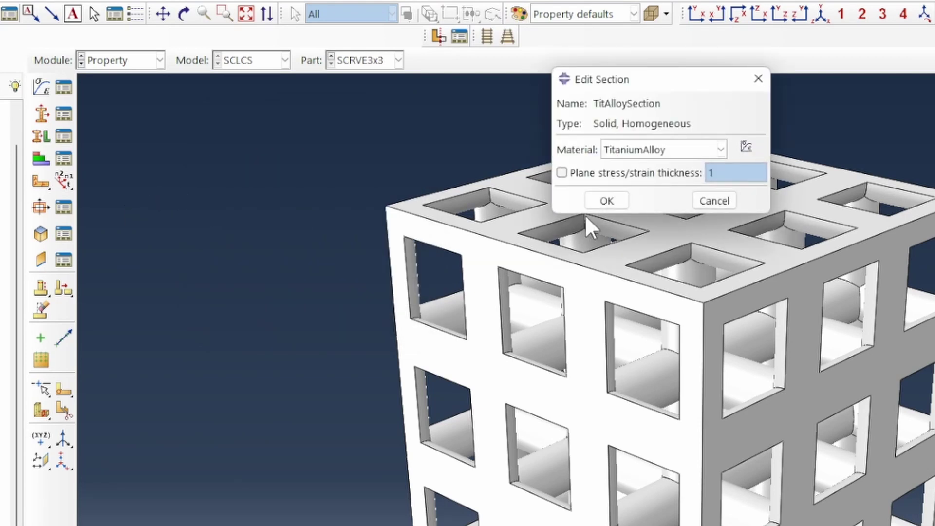
click(606, 199)
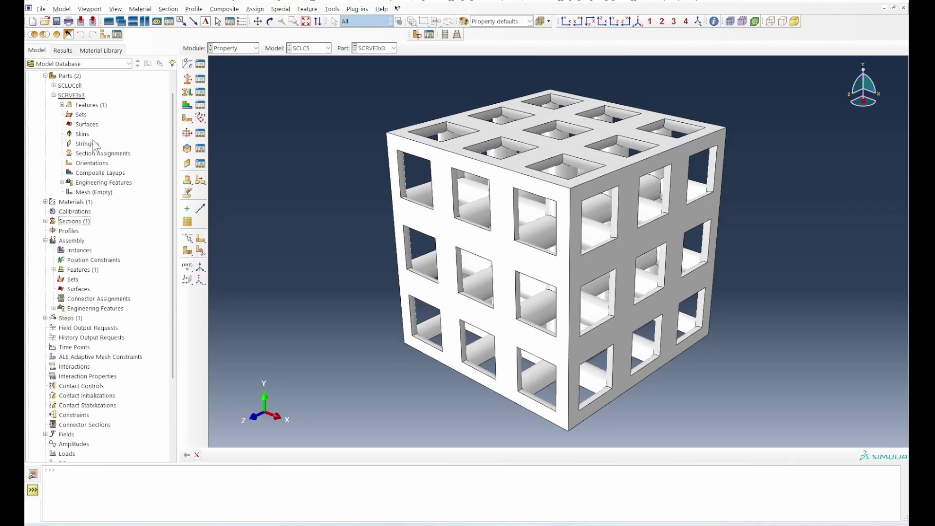
- Assign TitAlloySection to the entire SCRVE3x3 lattice part
double_click(103, 153)
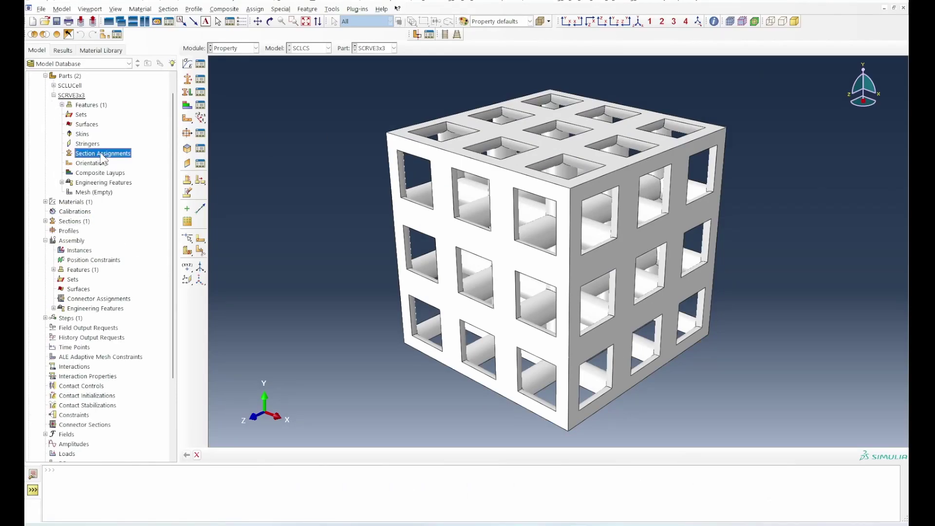
click(450, 197)
click(332, 455)
click(383, 456)
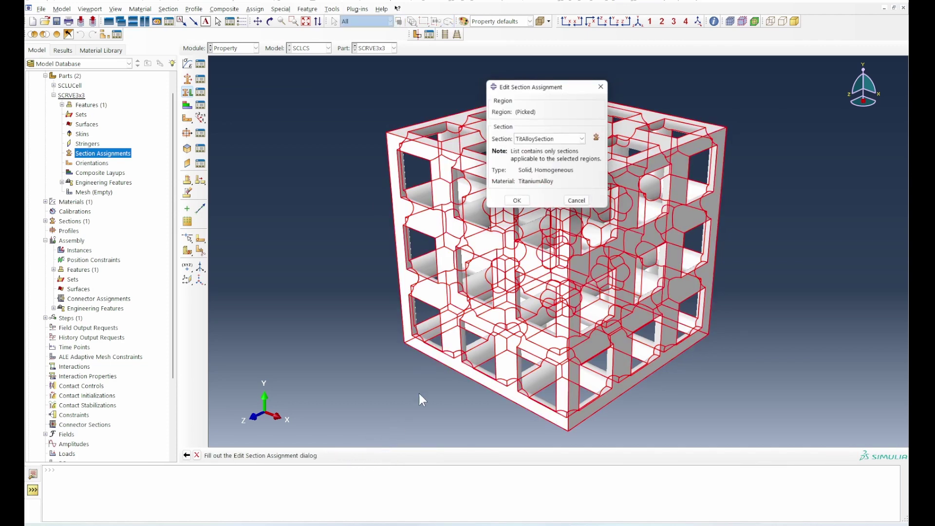
click(518, 206)
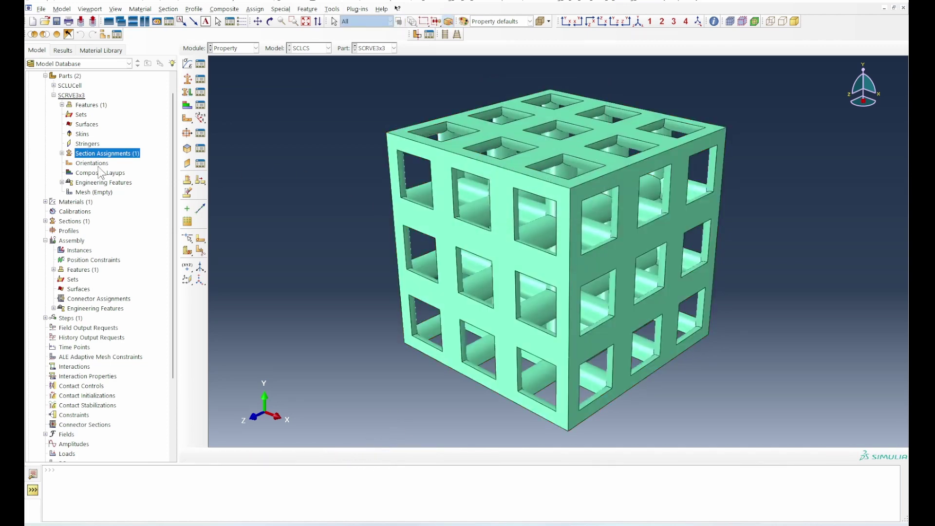
- Seed the SCRVE3x3 part for meshing with an approximate global size of 0.4 and curvature control at 0.1
click(94, 193)
double_click(95, 193)
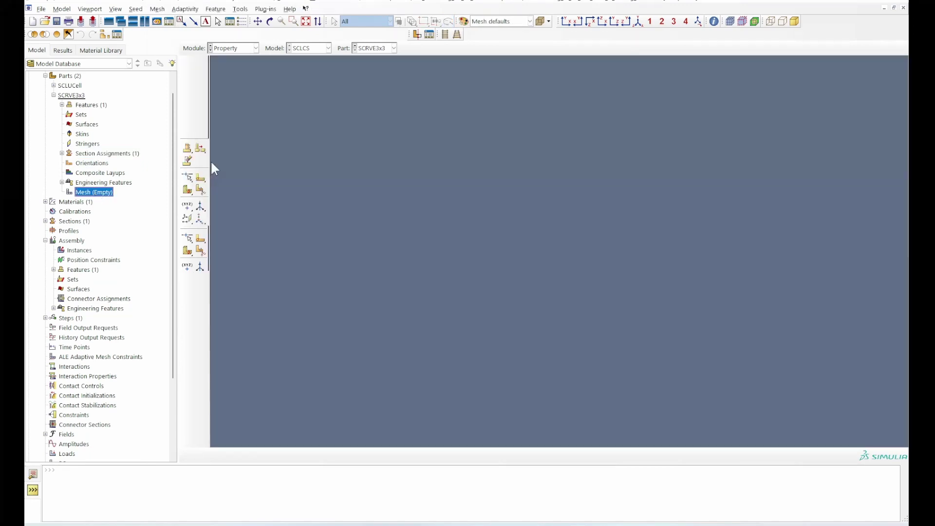
click(188, 65)
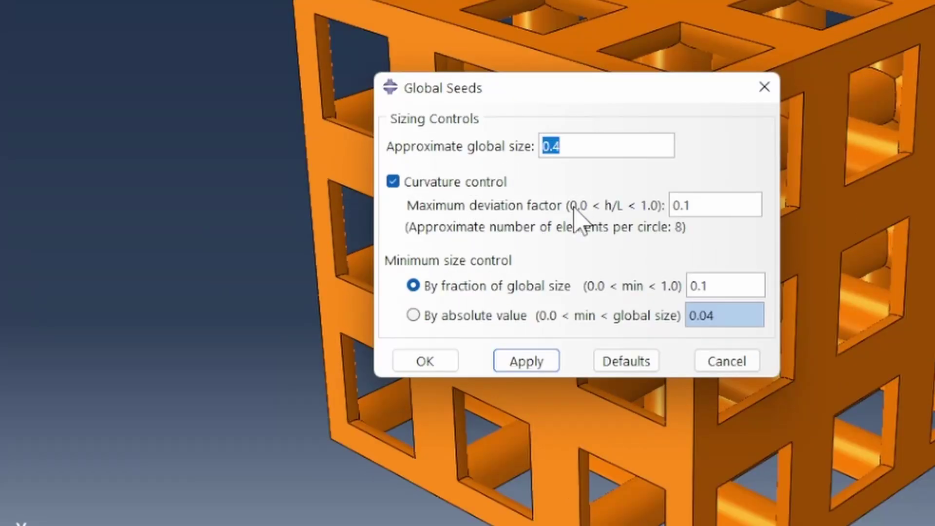
click(494, 307)
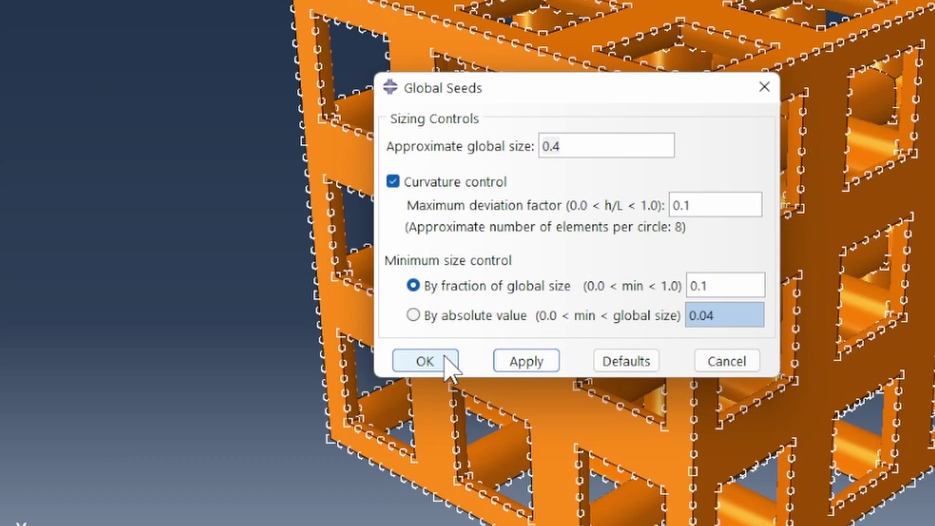
click(425, 361)
- Set the part's mesh controls to the tetrahedral element shape and generate the mesh on the part
click(187, 76)
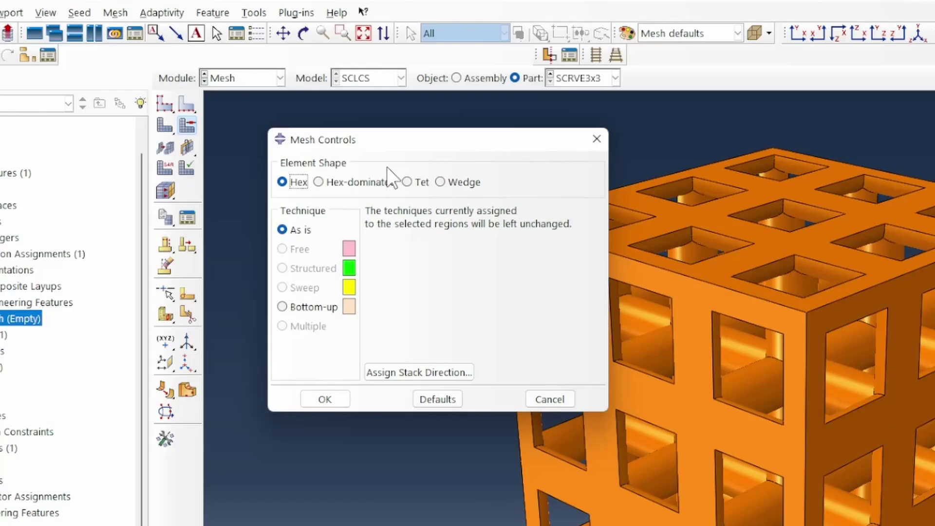
click(339, 110)
click(324, 399)
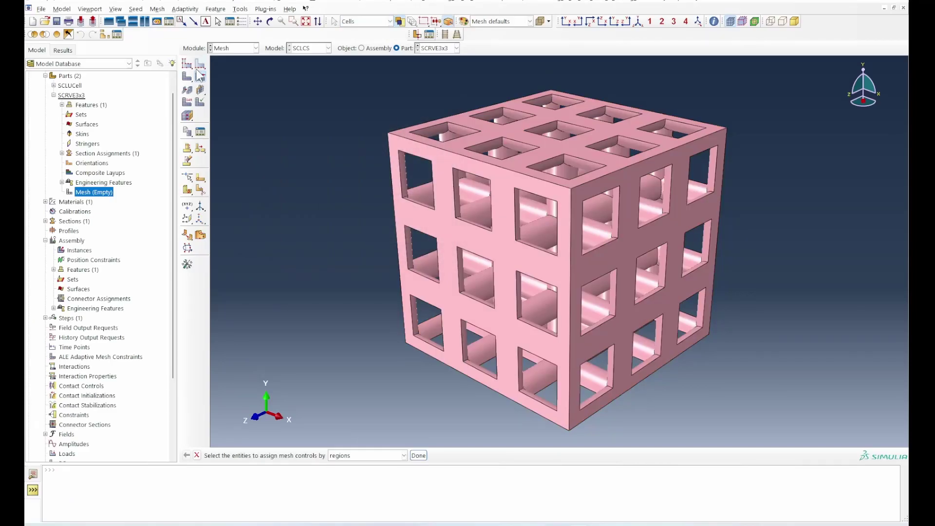
click(165, 190)
click(271, 456)
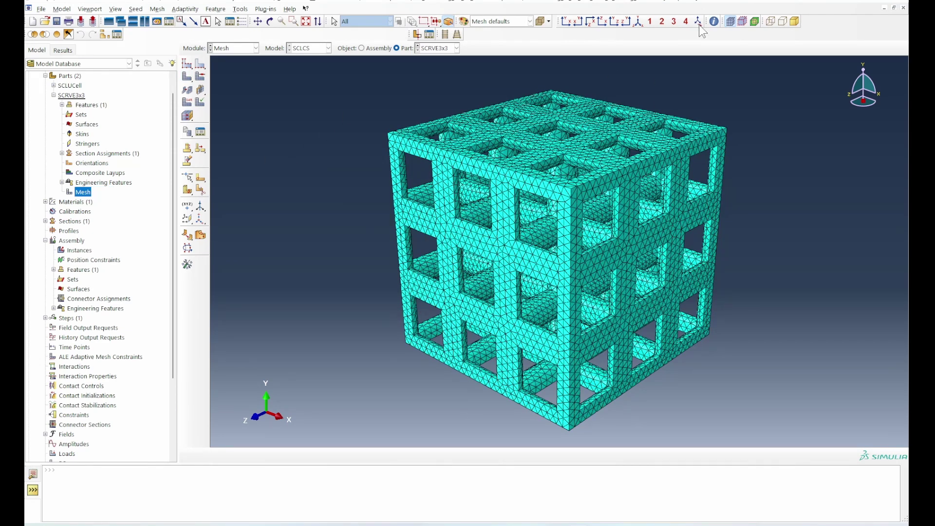
- Hide the mesh display and create a geometry set named YTopSet from the lattice's top face
click(730, 21)
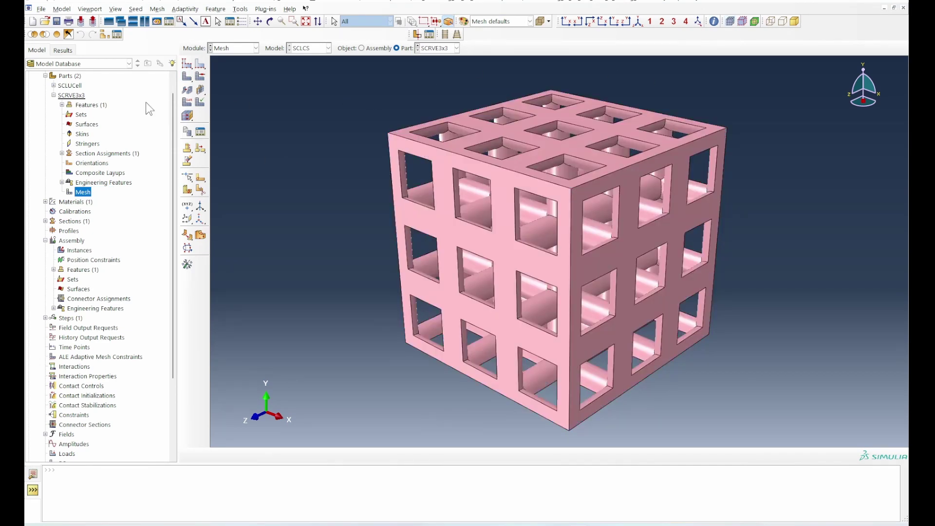
double_click(82, 115)
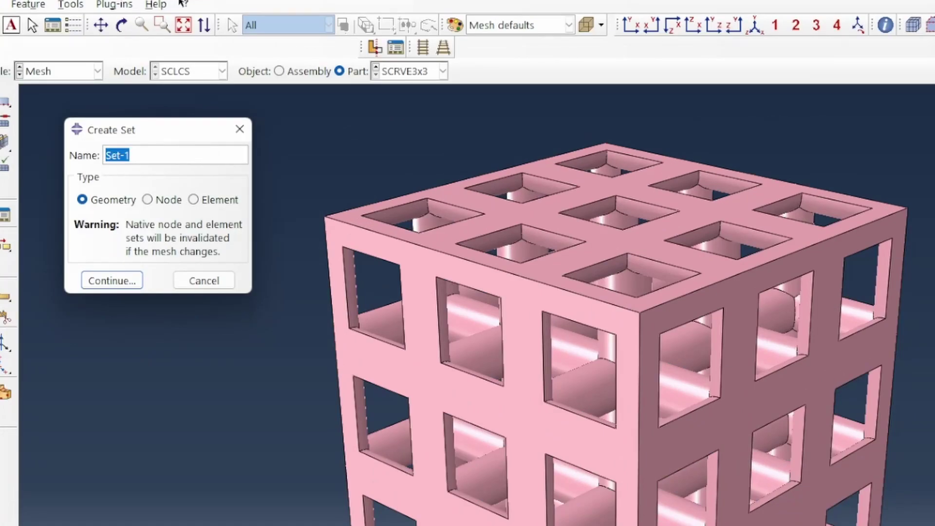
text(YTopSet)
key(Return)
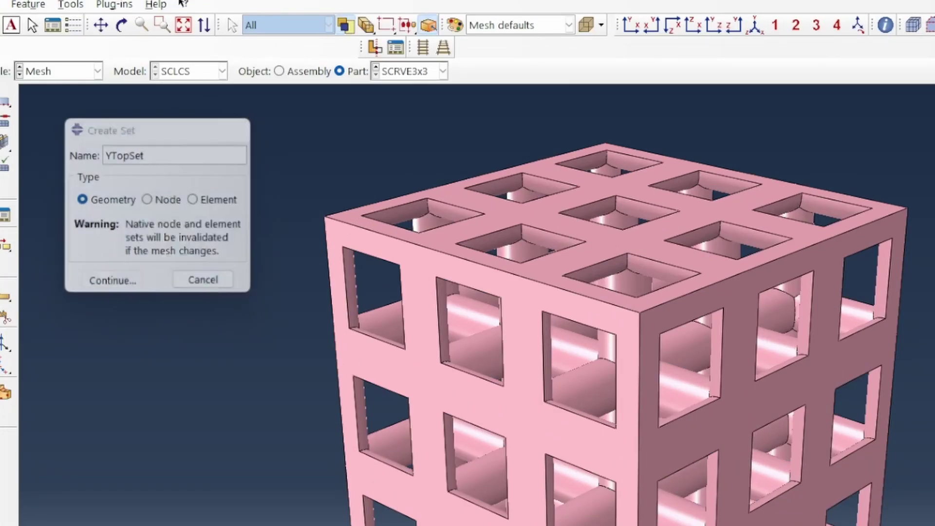
click(606, 232)
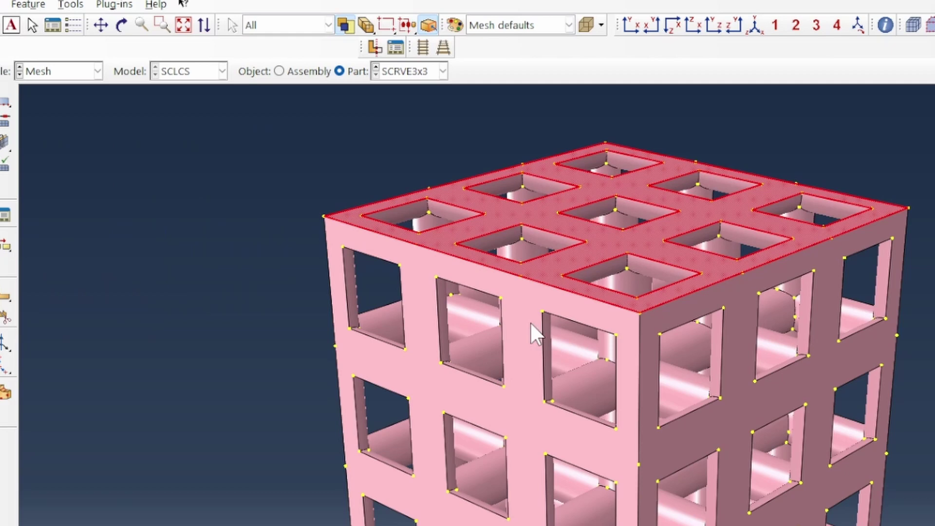
click(302, 455)
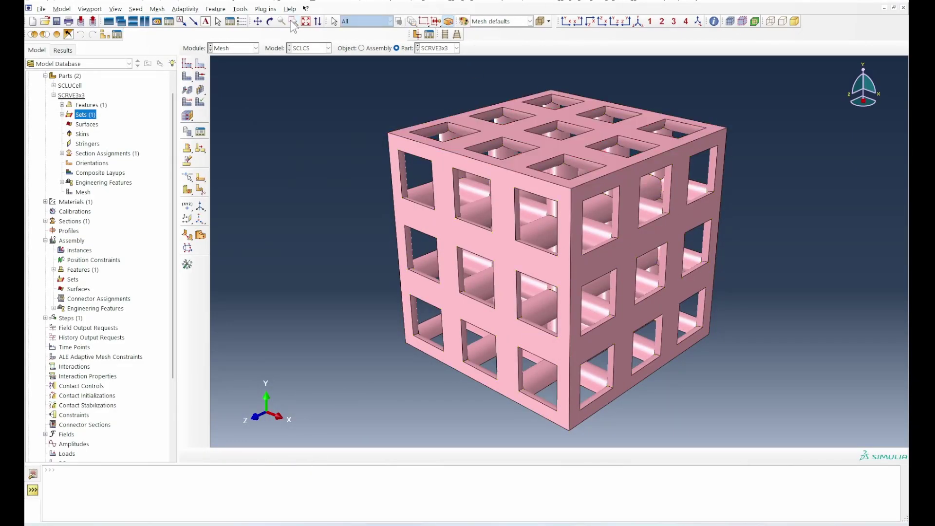
- Create a geometry set named YBottomSet from the lattice's bottom face
click(269, 21)
drag(487, 253, 400, 208)
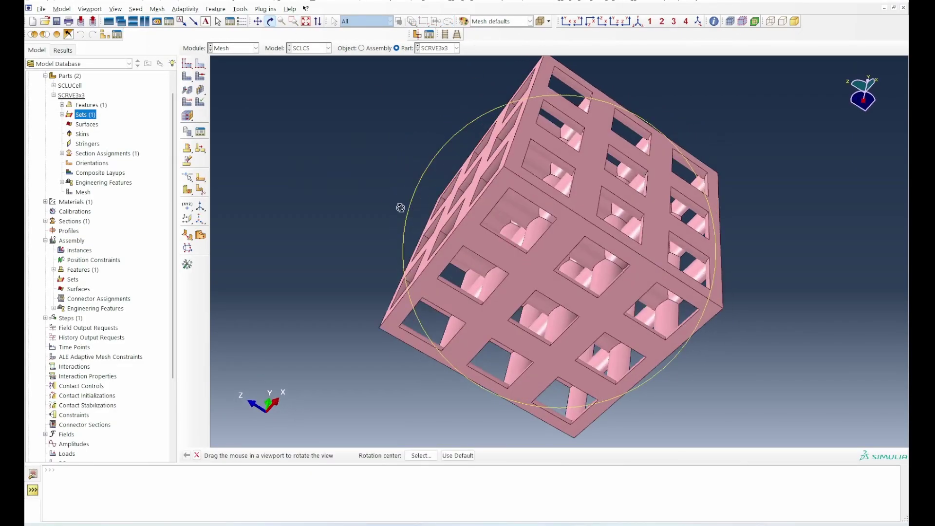
right_click(372, 199)
click(407, 263)
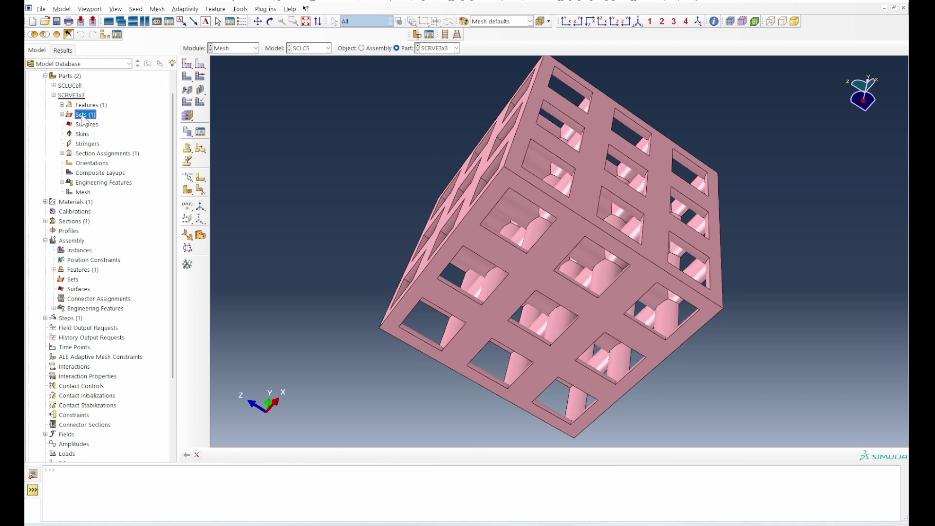
double_click(86, 116)
text(YBottomSet)
click(261, 169)
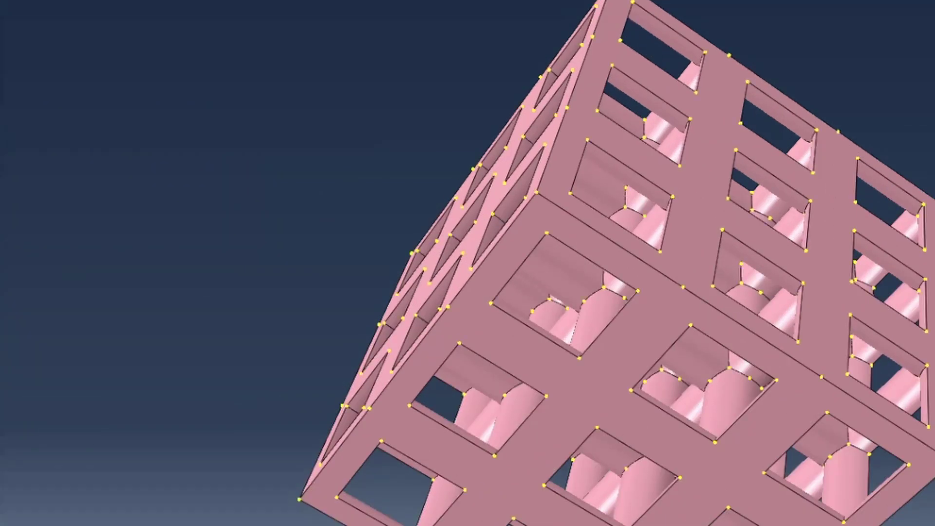
click(601, 405)
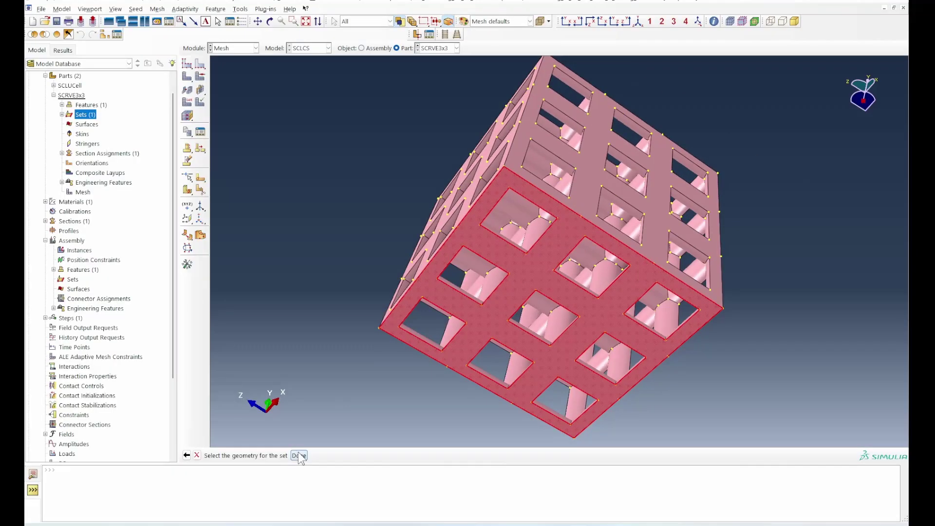
middle_click(609, 304)
- Query the coordinates of the top face's corner vertex at the maximum Z end of the Z axis edge and highlight them in the messages
click(639, 24)
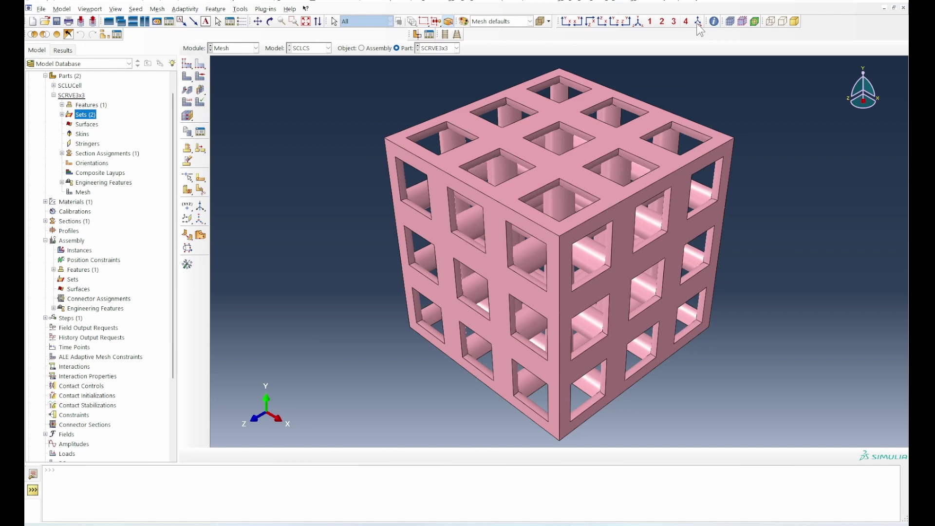
click(714, 21)
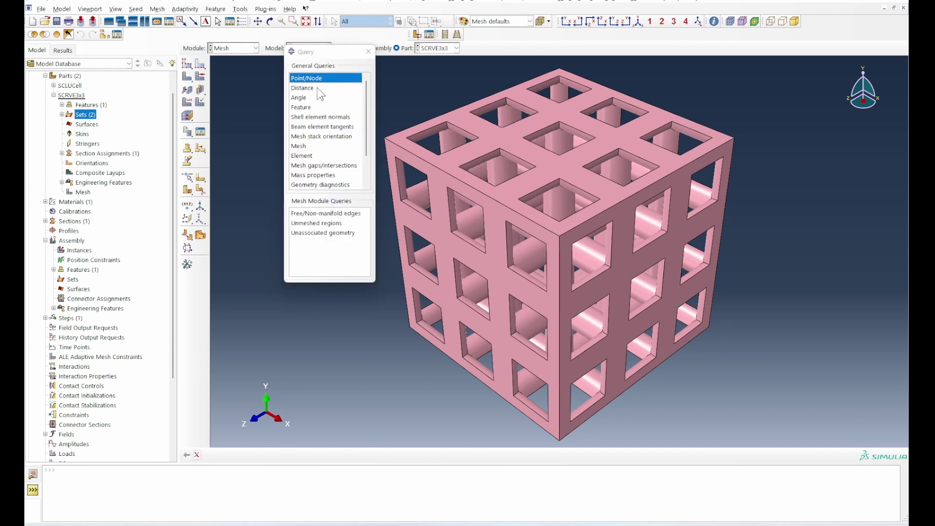
click(384, 139)
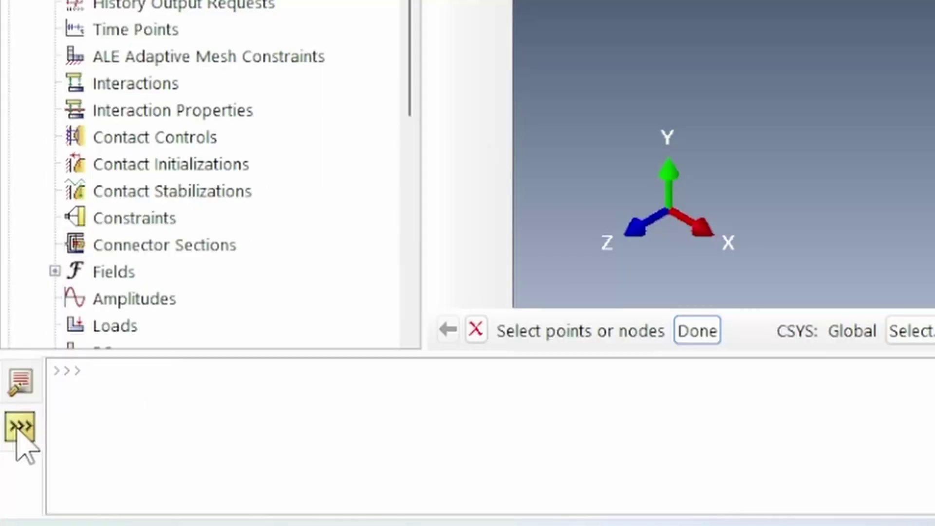
click(18, 383)
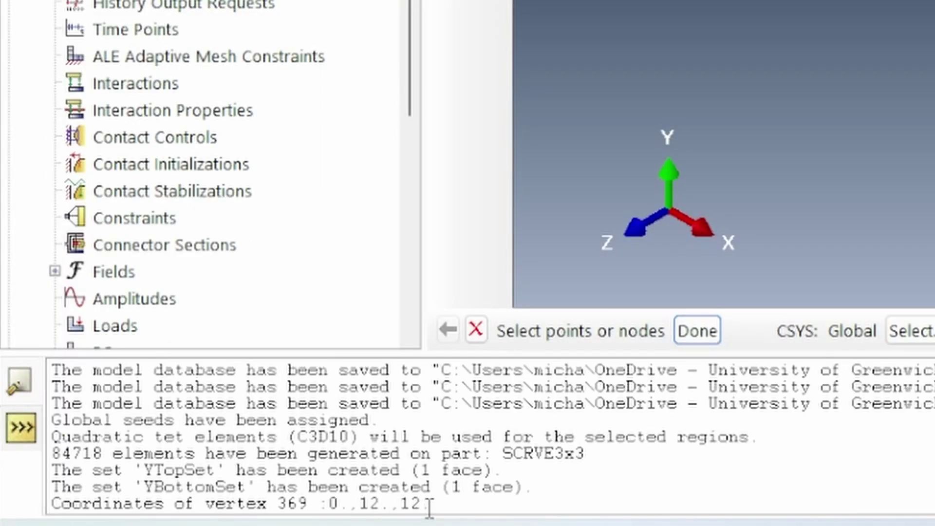
drag(430, 503, 333, 511)
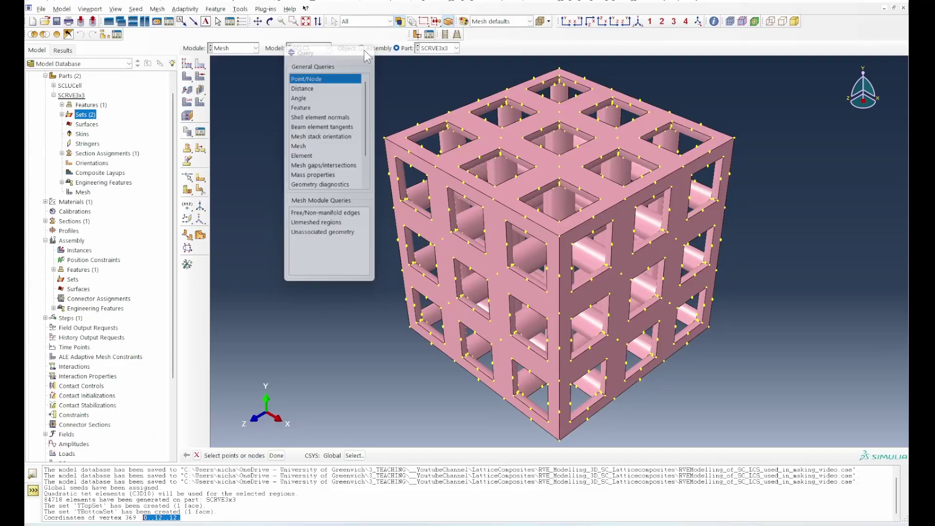
click(366, 49)
- Create a reference point on the SCRVE3x3 part in the Part module at coordinates 0, 12, 16
click(240, 9)
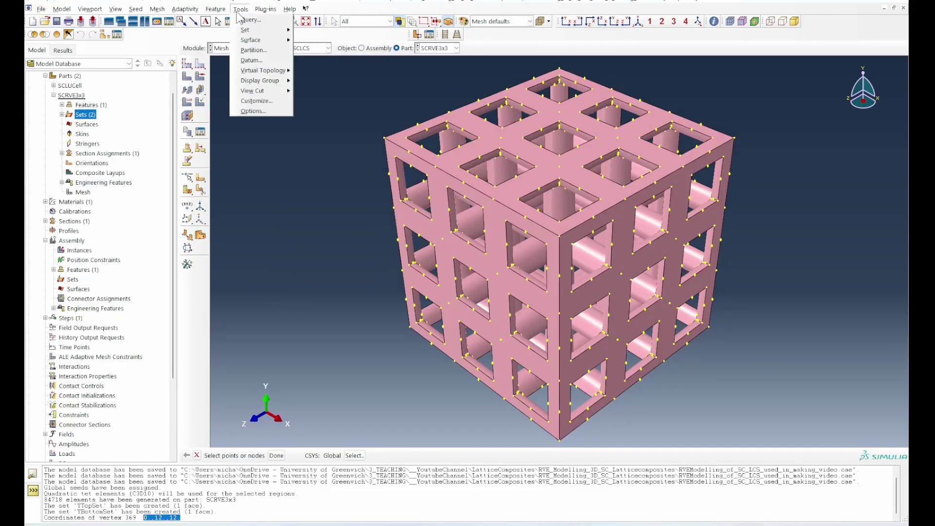
click(251, 90)
click(233, 48)
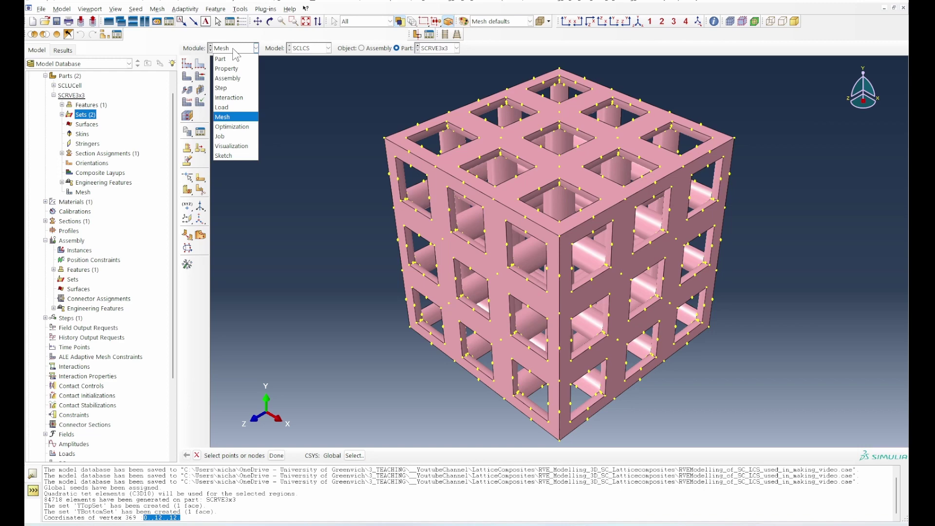
click(234, 57)
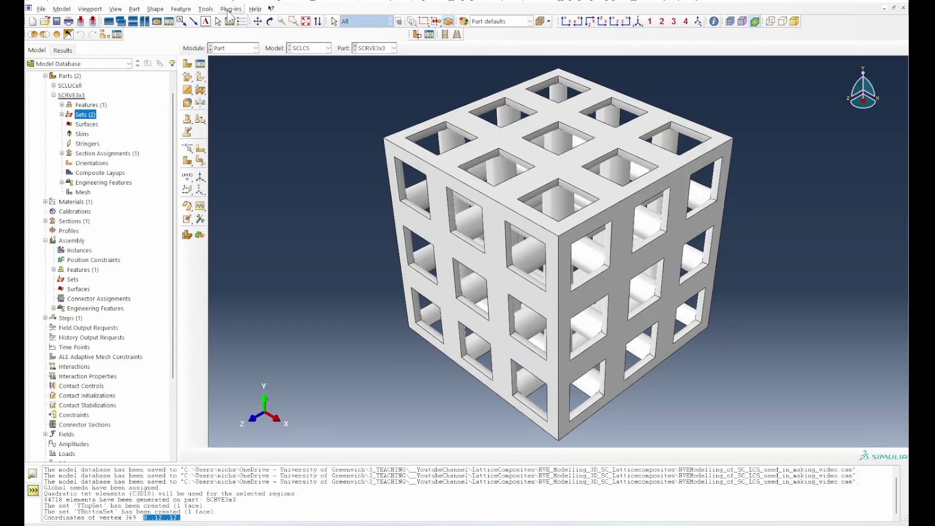
click(205, 9)
click(220, 25)
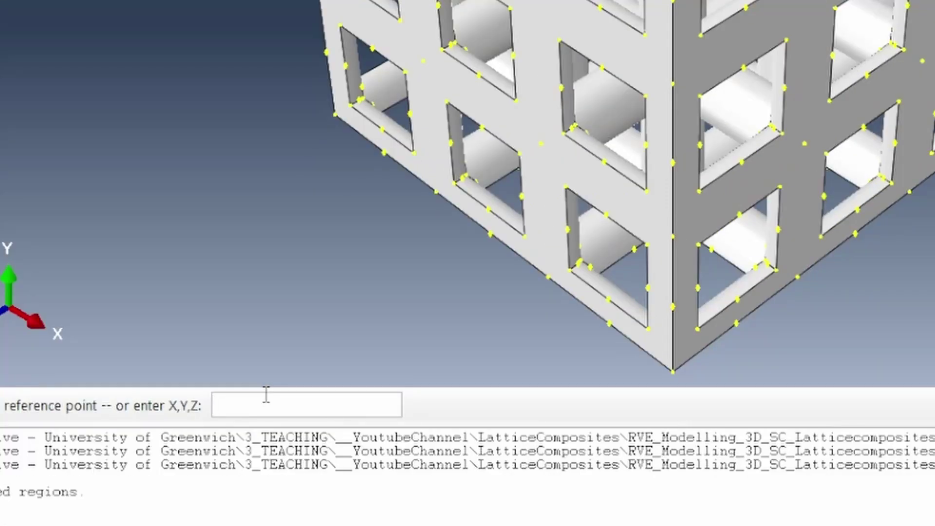
text(0.,12.,12.)
key(BackSpace)
key(BackSpace)
key(BackSpace)
key(BackSpace)
text(16)
key(Return)
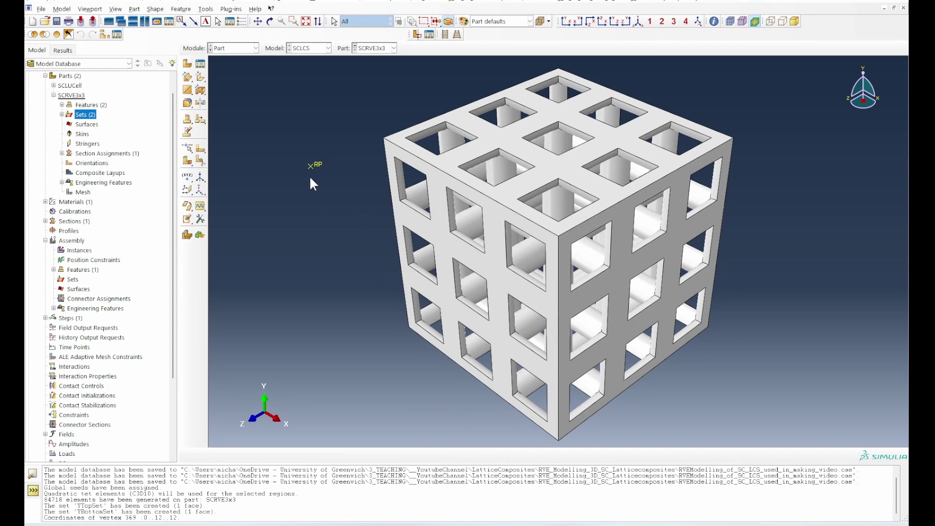
- Create a geometry set named RPSet containing the reference point
double_click(86, 117)
text(RPSe)
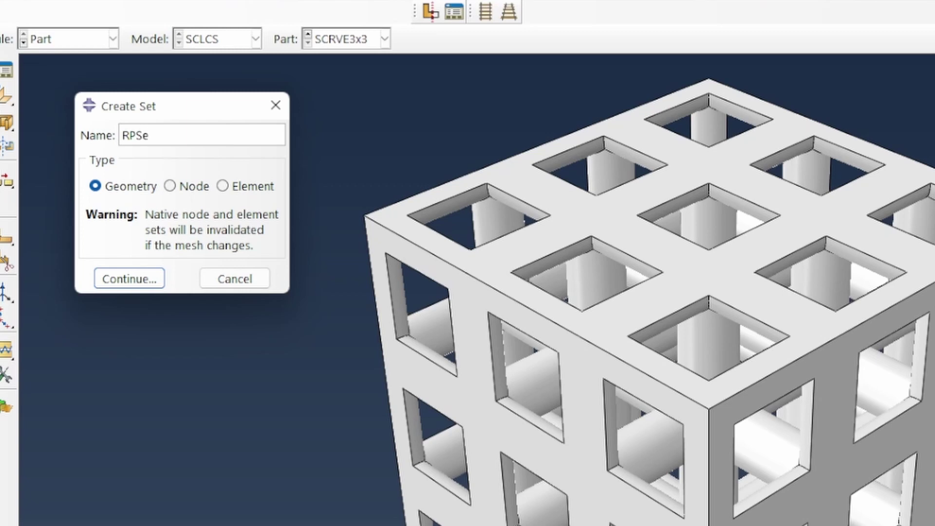
key(Return)
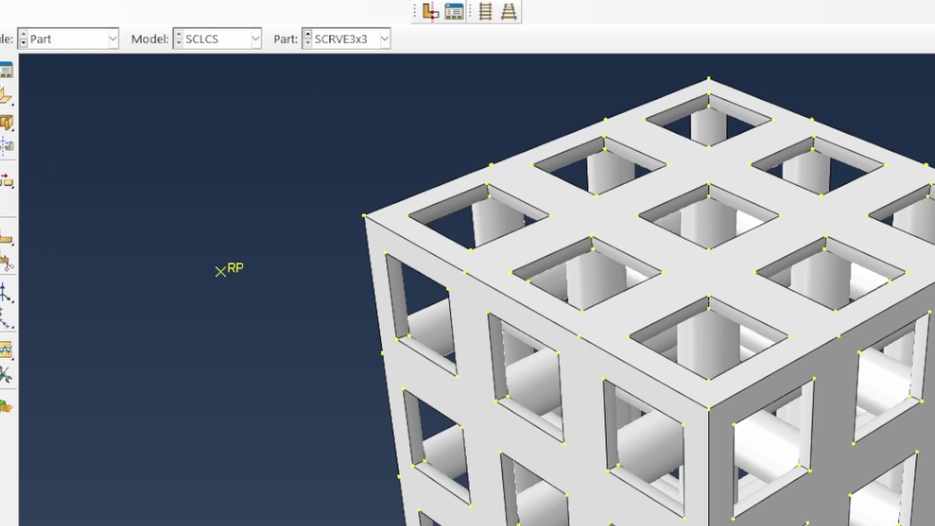
click(235, 269)
middle_click(303, 439)
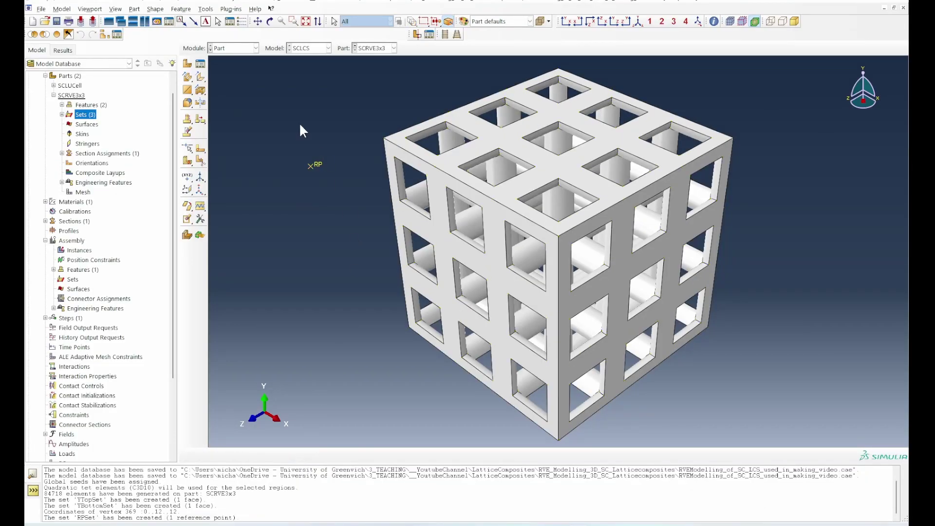
- Add a dependent instance of the SCRVE3x3 part to the assembly
double_click(78, 249)
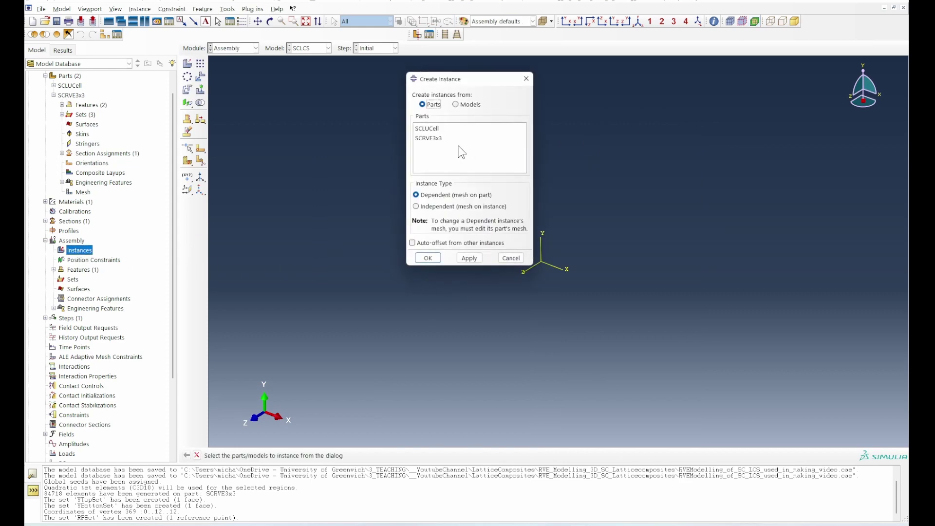
click(423, 139)
click(428, 258)
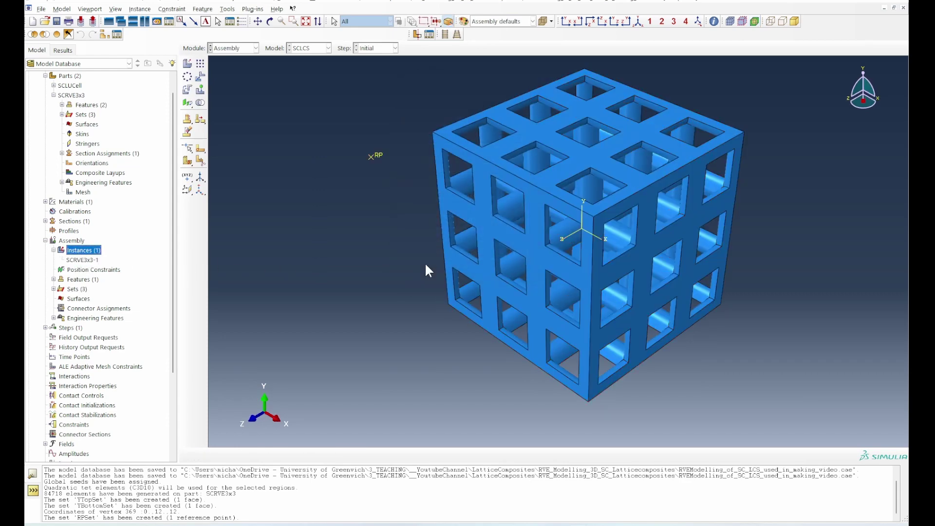
- Create a Static, General step named loadingStep after the Initial step, with time period 1 and Nlgeom off
double_click(69, 250)
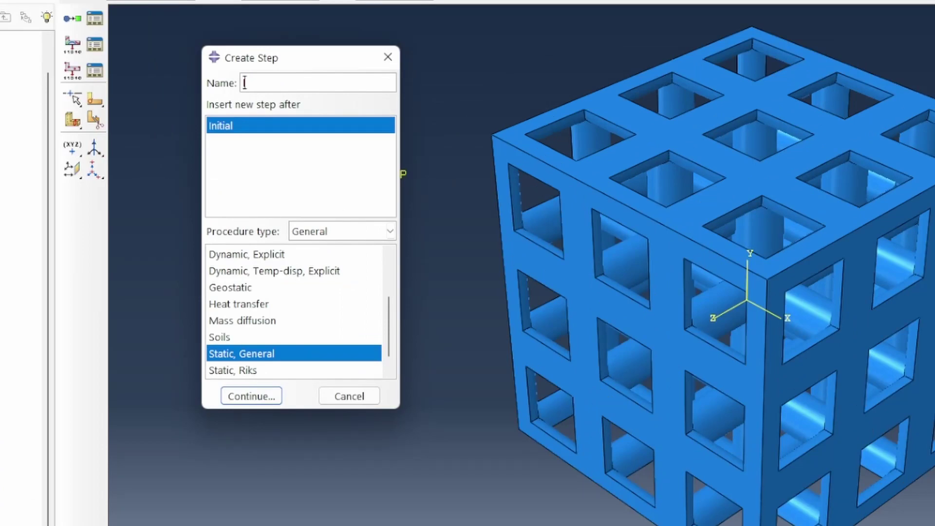
text(loadingStep)
click(251, 396)
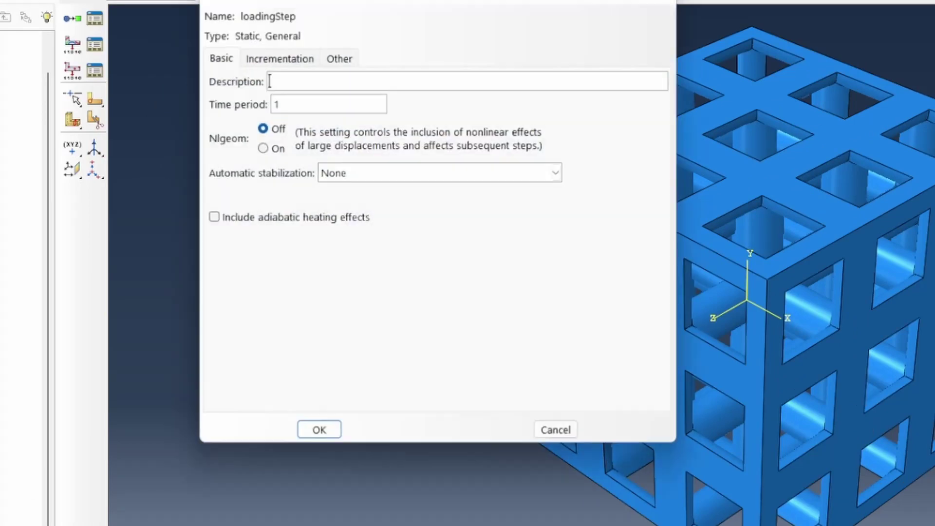
click(321, 430)
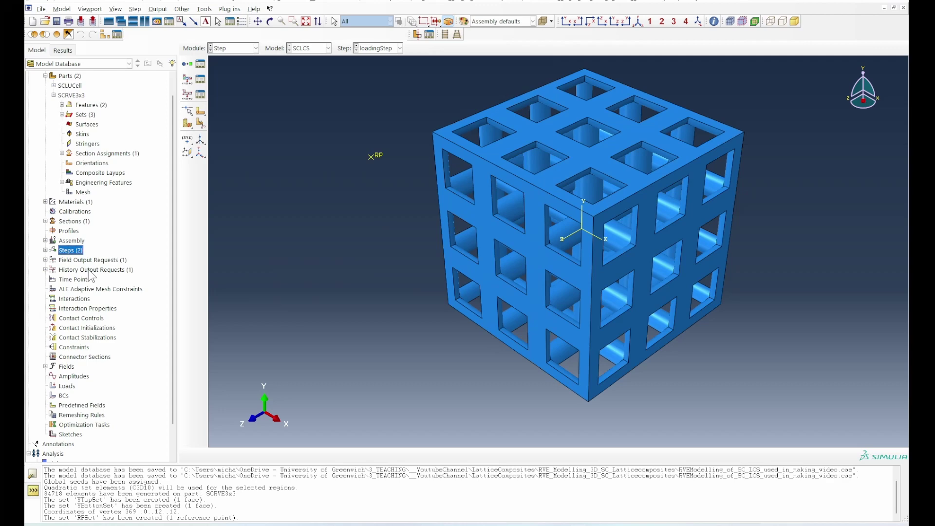
- Create a history output request named RPHO in loadingStep with its domain restricted to the set SCRVE3x3-1.RPSet
double_click(91, 269)
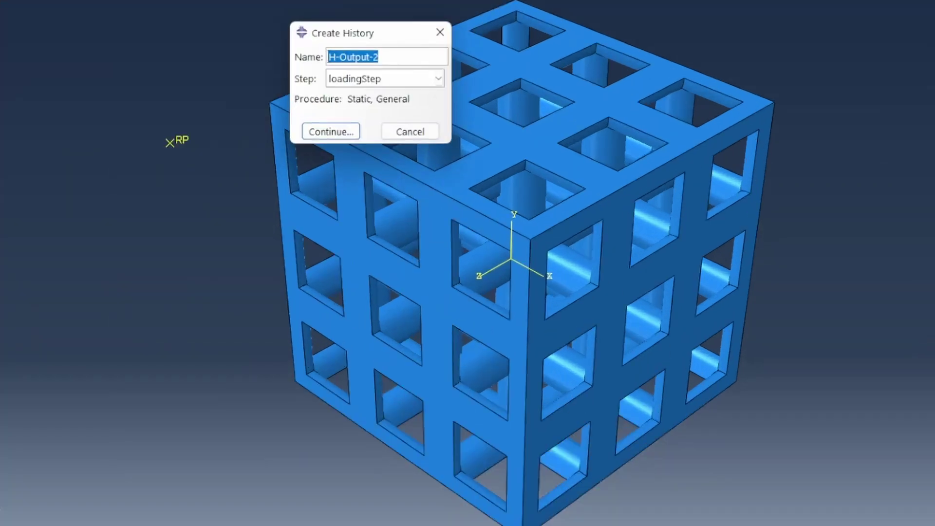
text(RP)
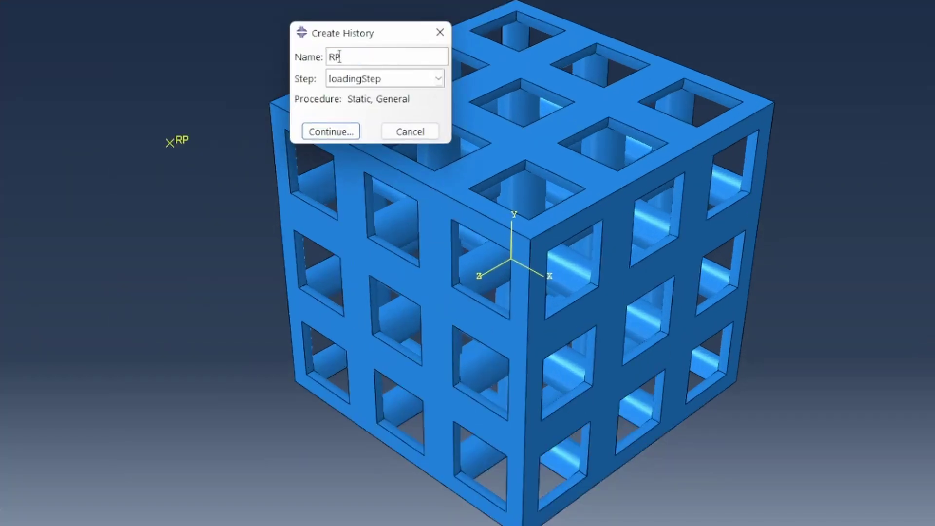
text(HO)
click(330, 132)
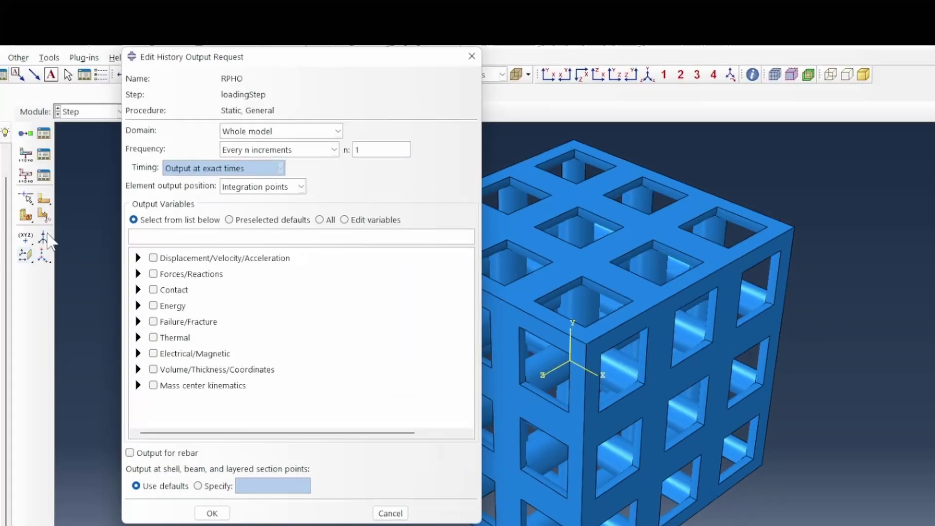
click(285, 131)
click(253, 159)
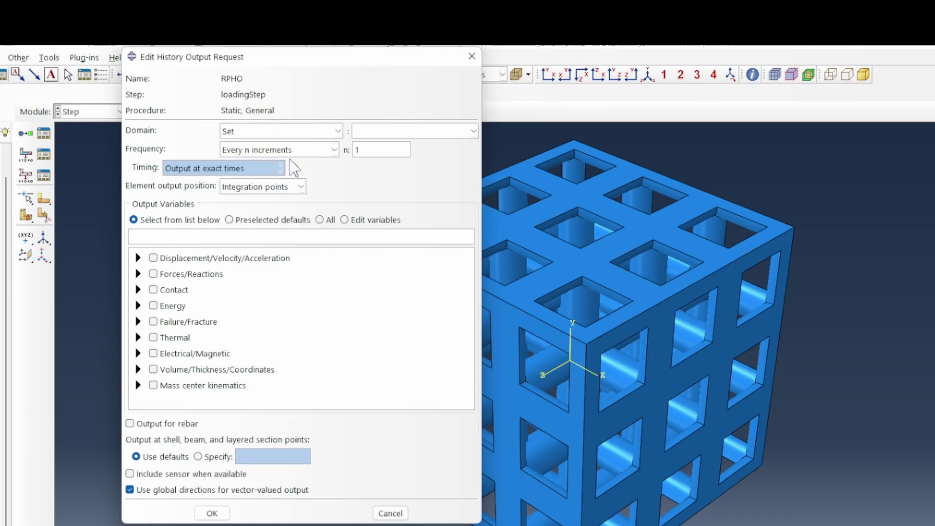
click(362, 132)
click(406, 147)
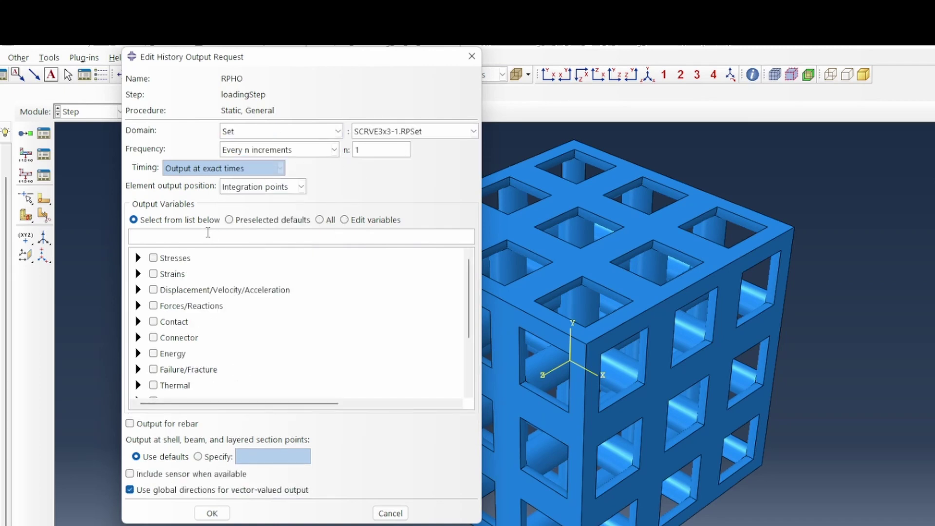
- Request the output variables RF1, RF2, RF3, U1, U2, U3 for RPHO and accept the request
click(209, 237)
text(RF1, RF2, RF3, U1, U2)
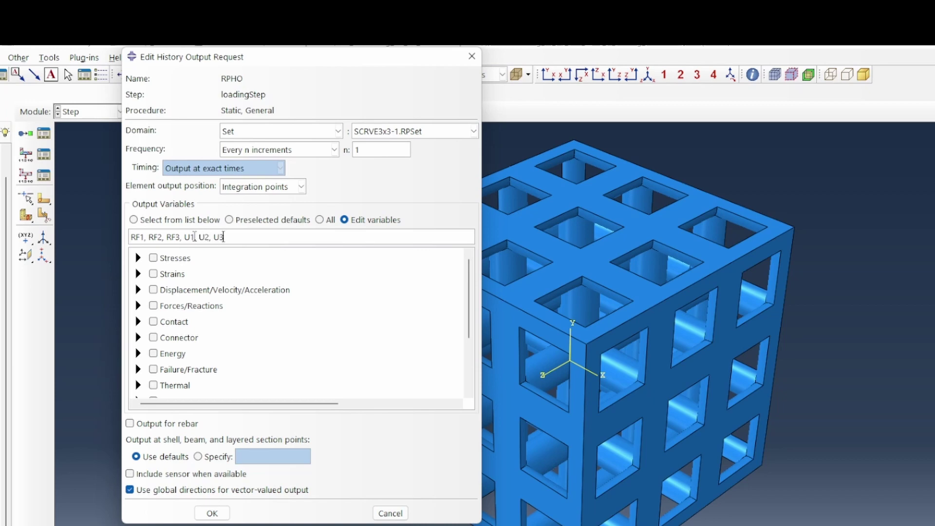
text(, U3)
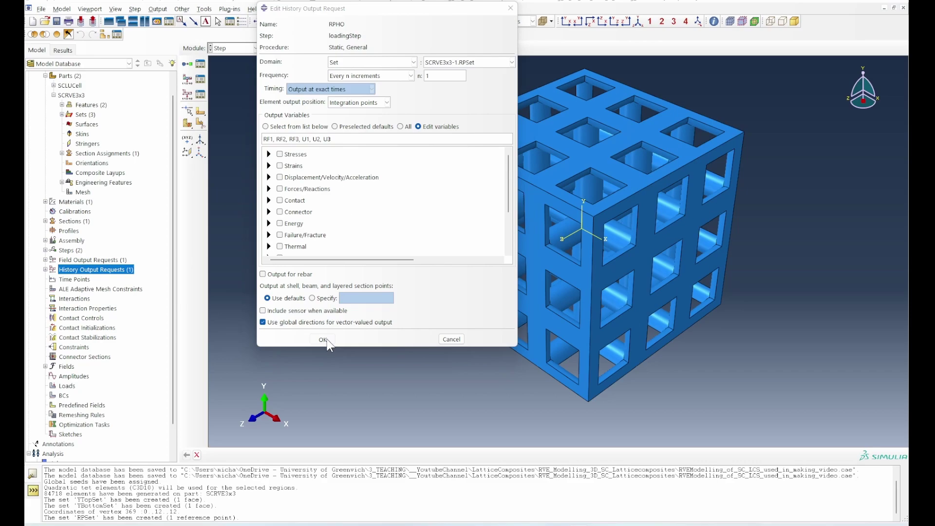
click(323, 340)
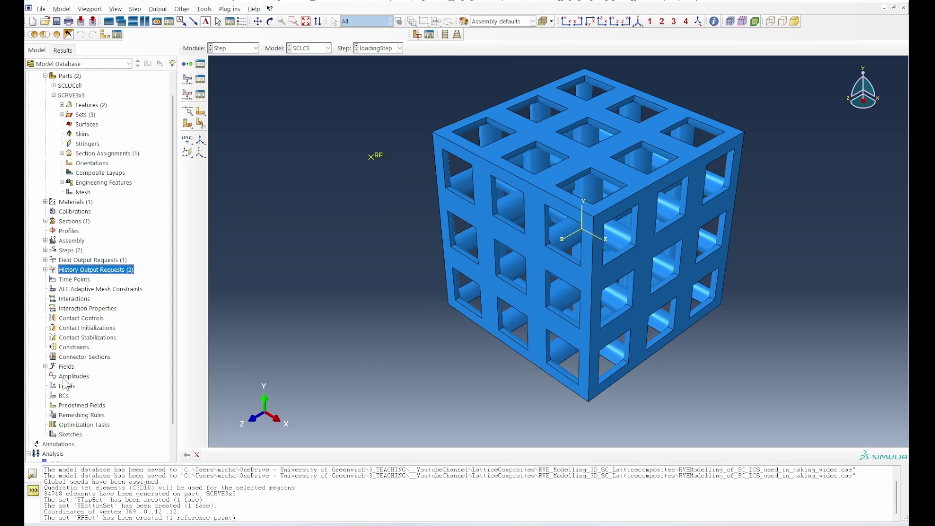
- Create a mechanical Displacement/Rotation boundary condition named YBaseFixed in the Initial step
double_click(63, 396)
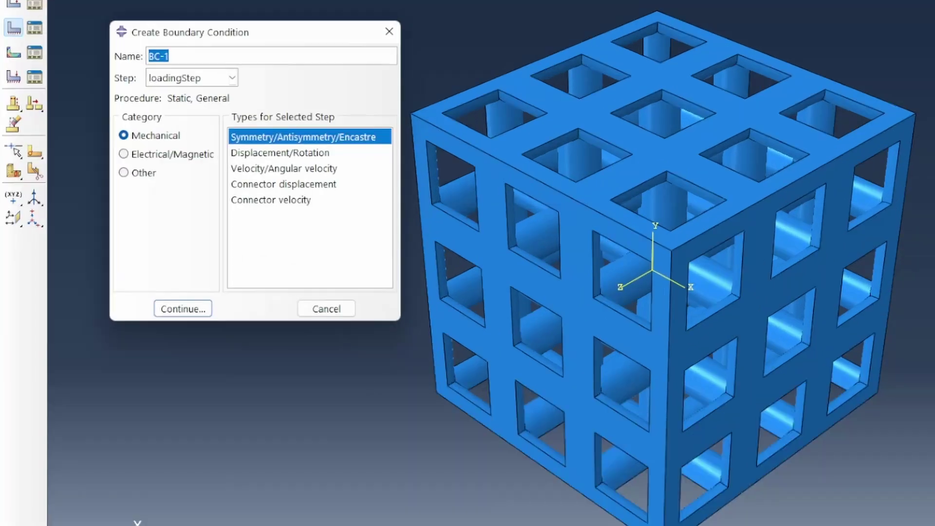
text(fIXE)
text(YBaseFixed)
click(269, 154)
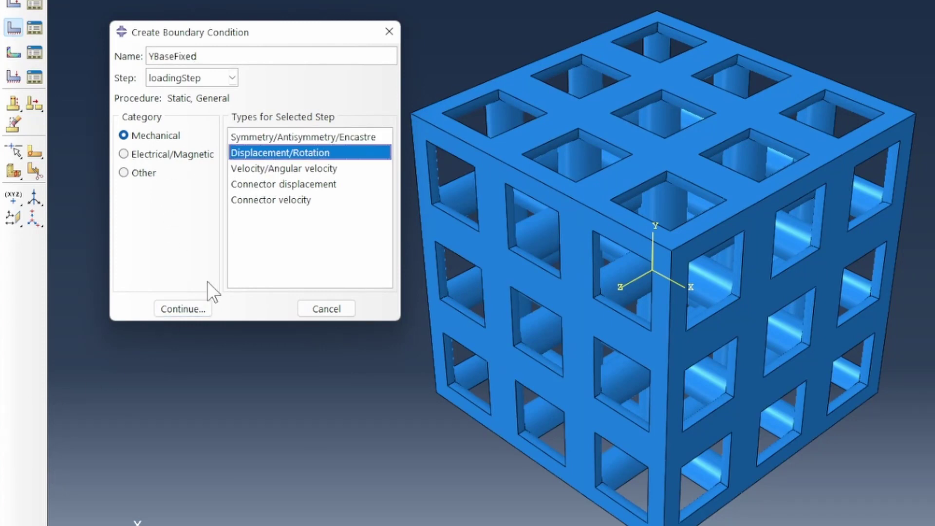
click(195, 80)
click(195, 93)
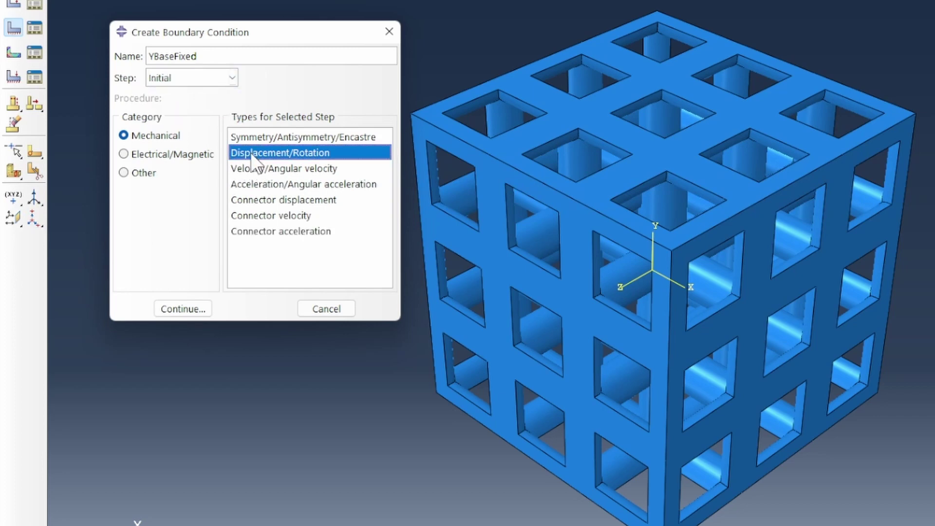
click(192, 312)
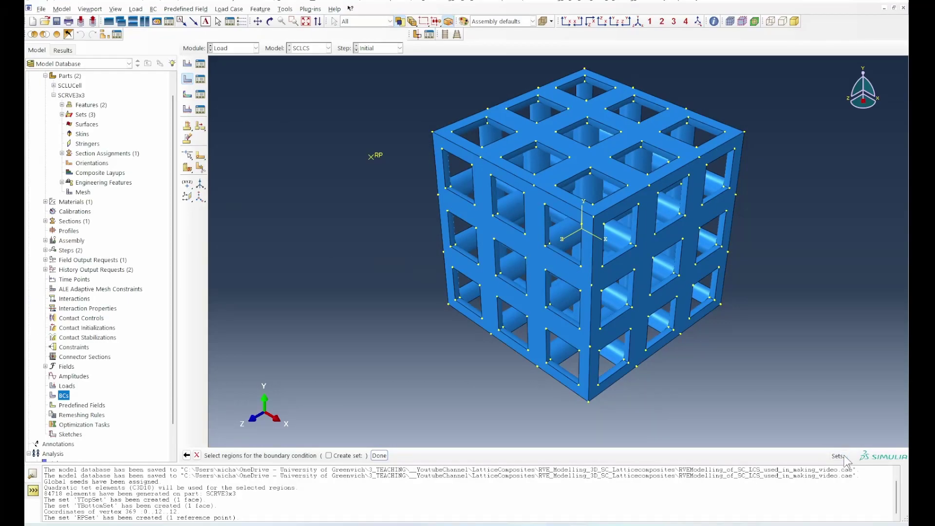
- Assign YBaseFixed to the set SCRVE3x3-1.YBottomSet and constrain U1, U2, U3, UR1, UR2 and UR3
click(839, 455)
click(343, 190)
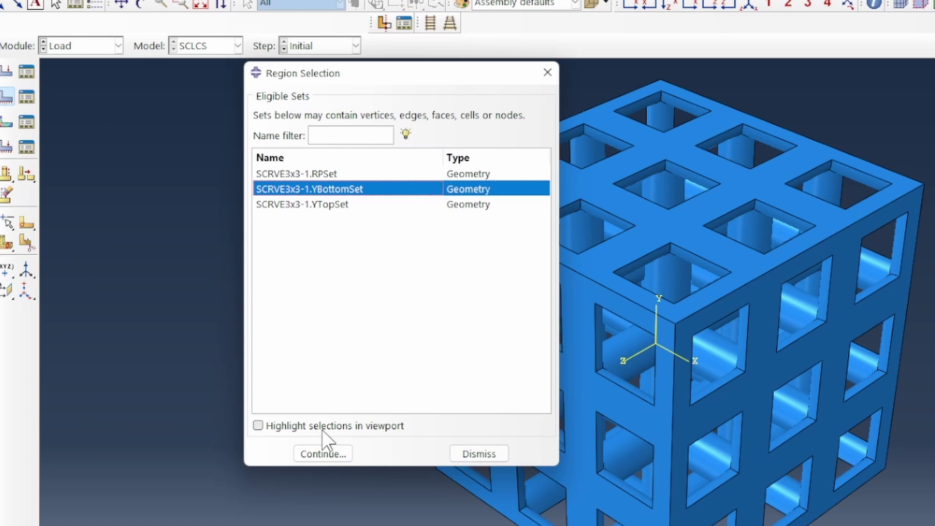
click(326, 453)
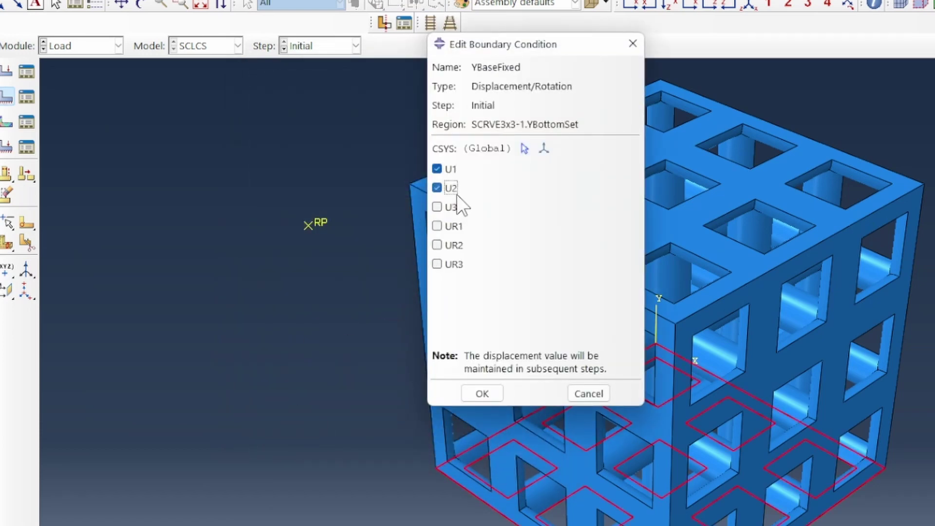
click(451, 226)
click(453, 265)
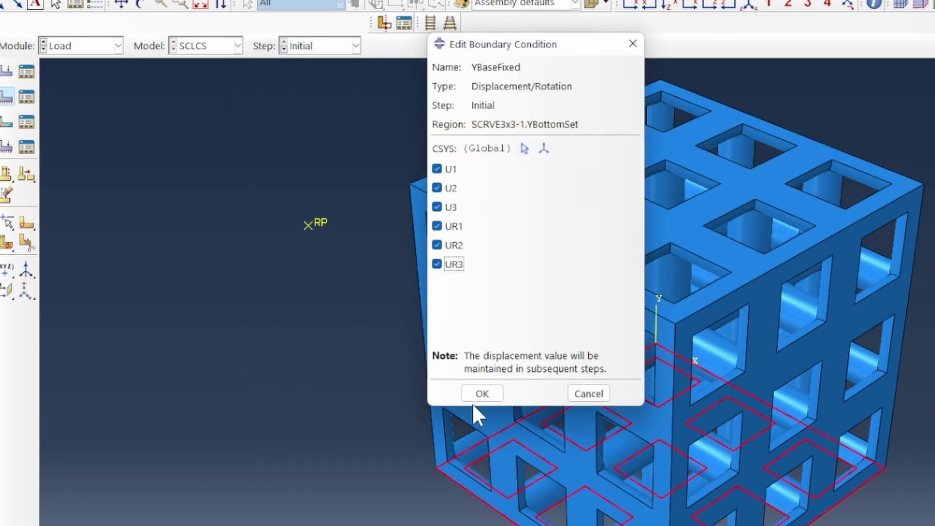
click(481, 394)
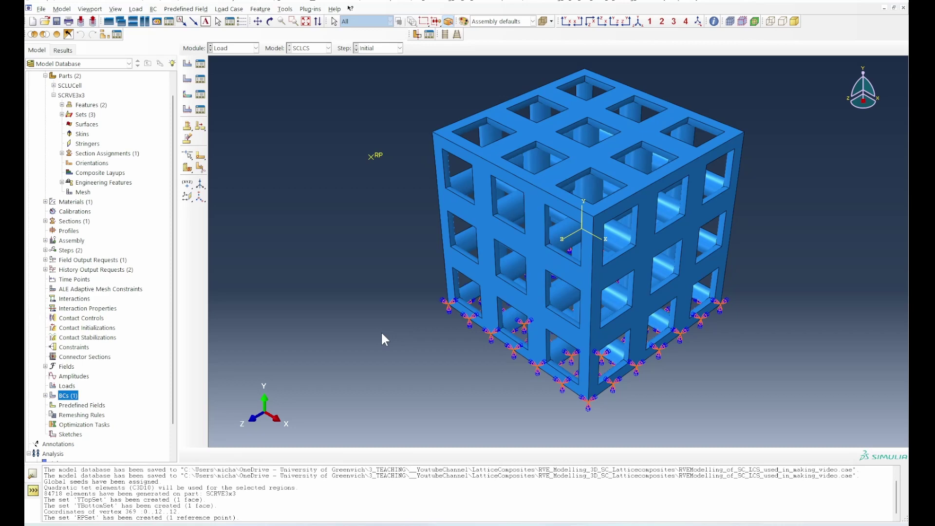
- Create a Displacement/Rotation boundary condition named YCompLoad in loadingStep
double_click(68, 396)
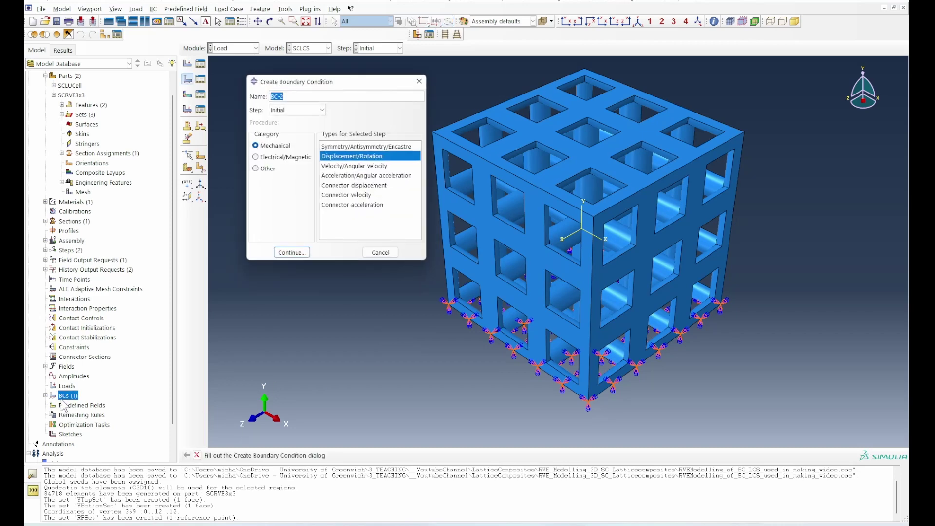
text(YCompLoad)
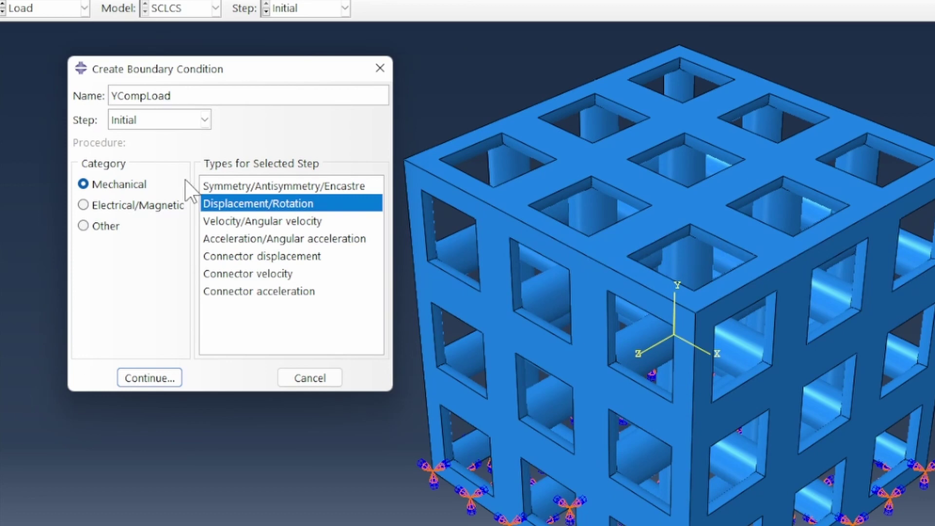
click(167, 120)
click(153, 155)
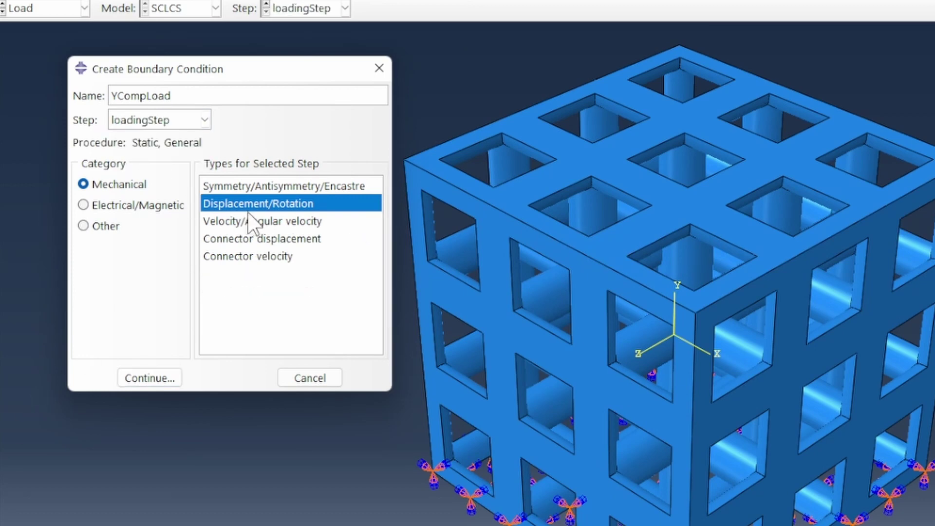
click(151, 380)
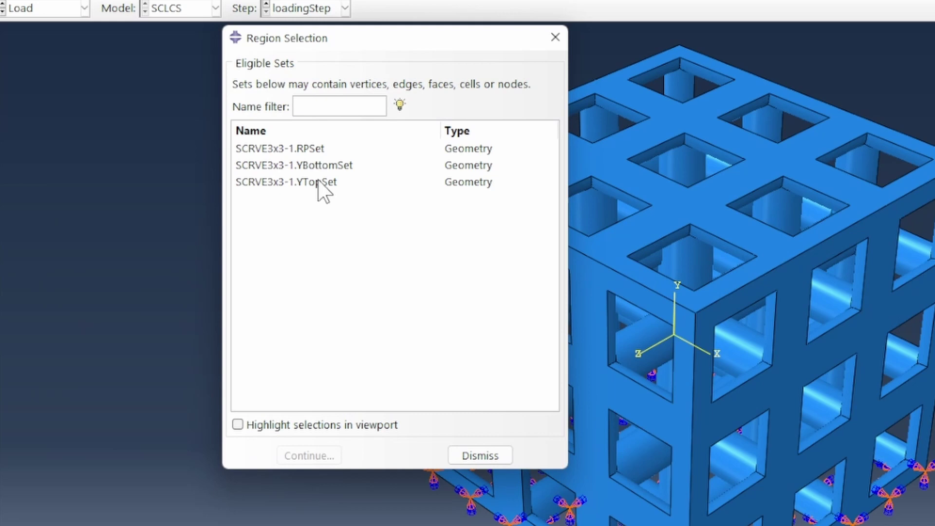
- Apply YCompLoad to SCRVE3x3-1.RPSet with a uniform downward U2 displacement of magnitude 8
click(287, 148)
click(309, 456)
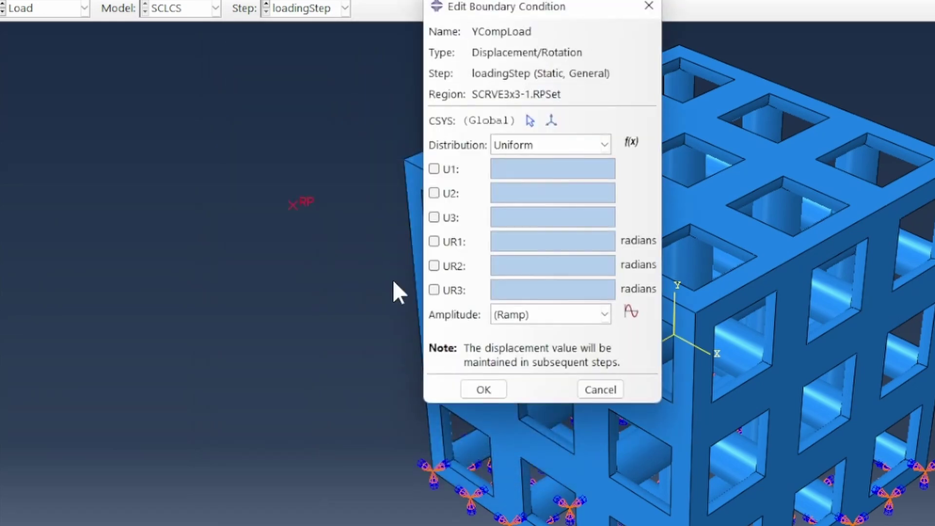
click(434, 192)
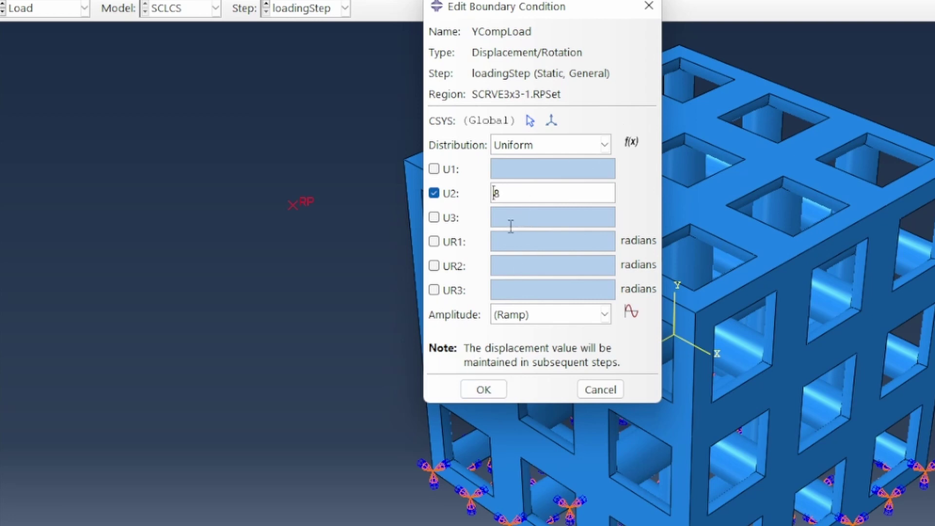
click(478, 392)
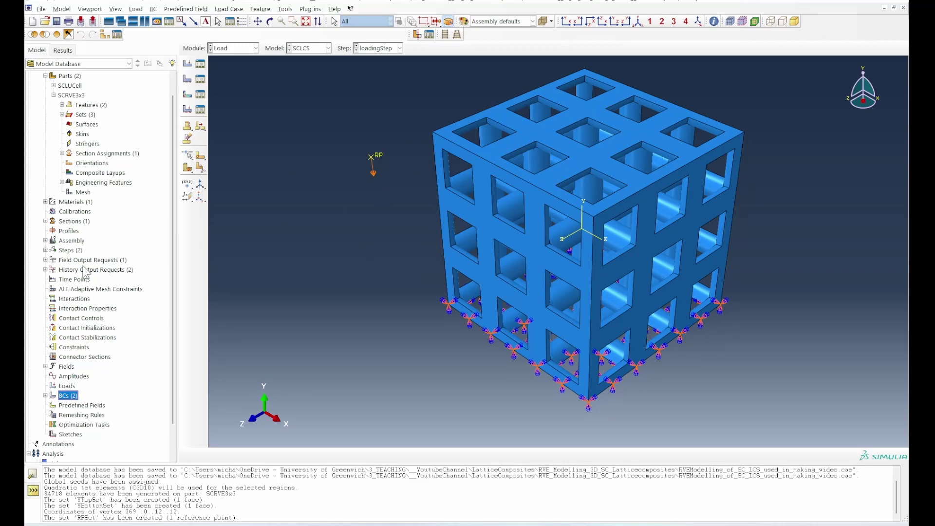
- Create an Equation constraint named constraintEqn
double_click(73, 347)
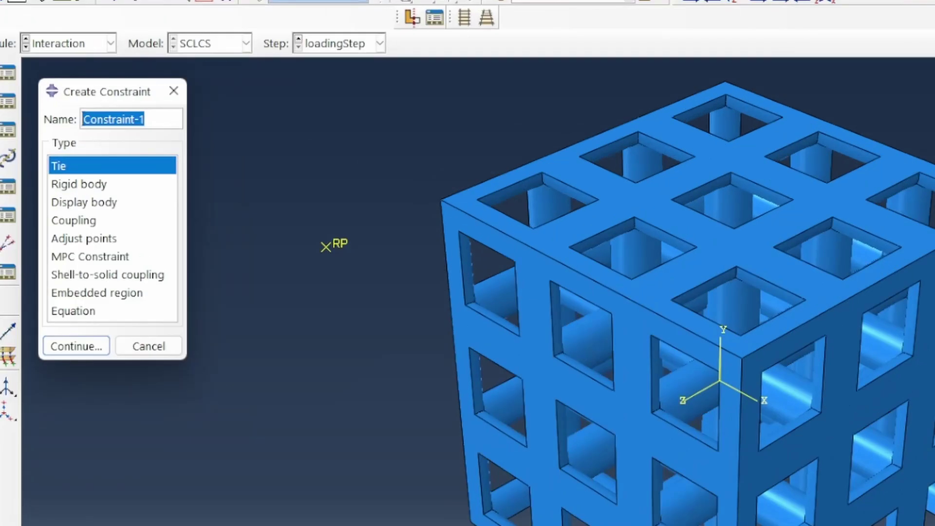
text(constraintEqn)
click(93, 311)
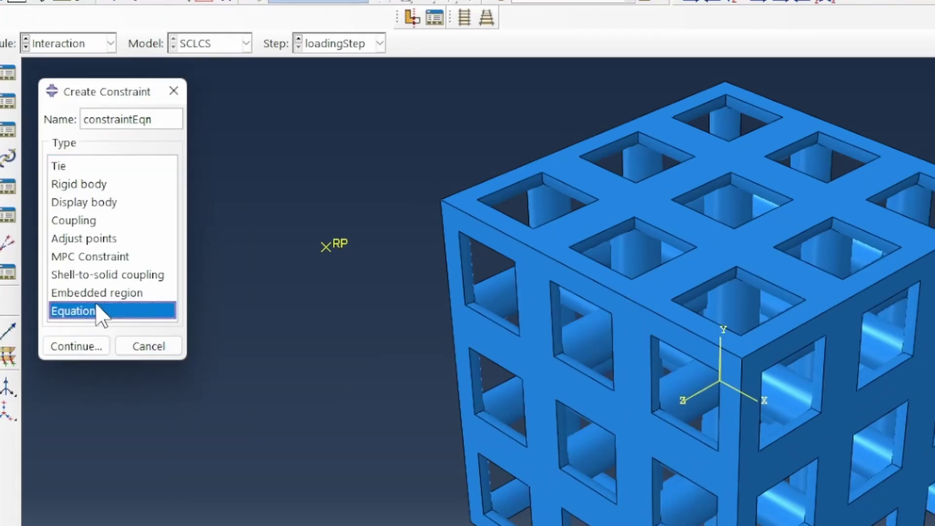
click(78, 346)
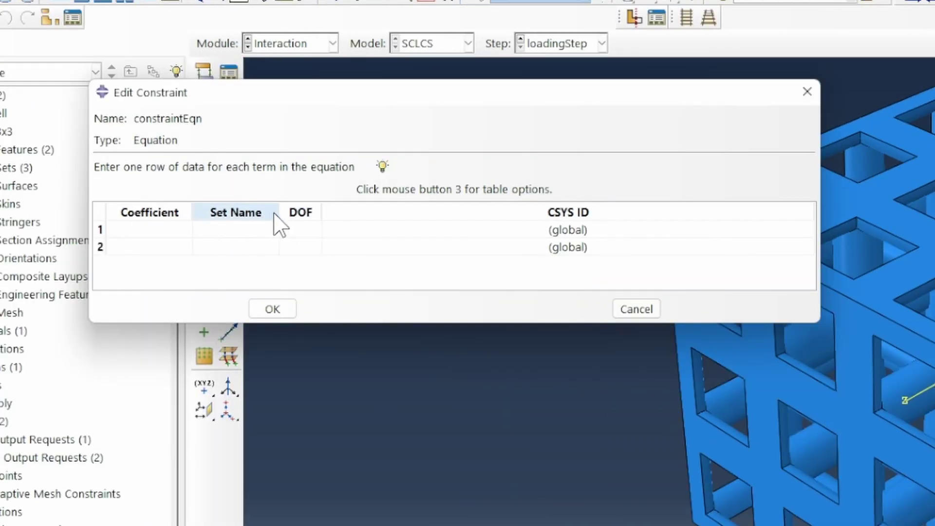
- Widen the set name column and enter coefficients 1 and -1 for the two equation terms
click(60, 211)
drag(278, 210, 397, 211)
click(170, 233)
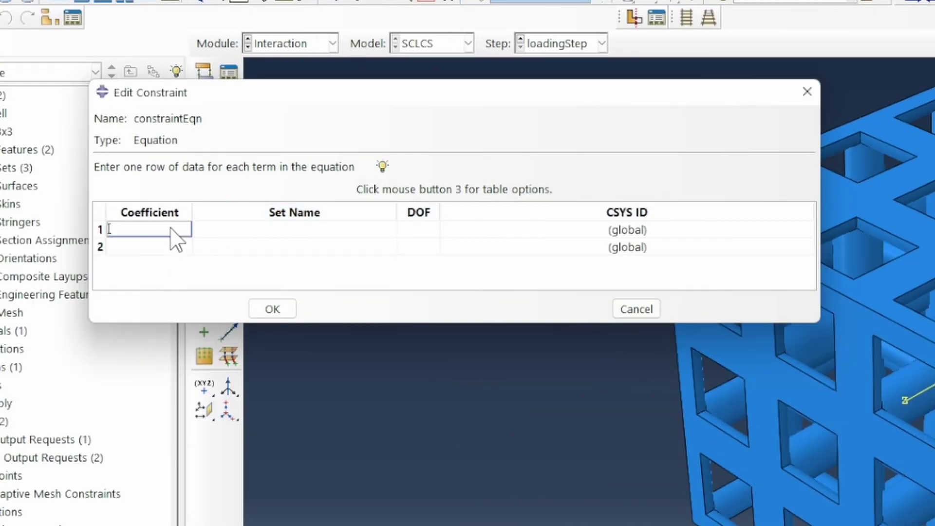
text(1)
key(Return)
text(-1)
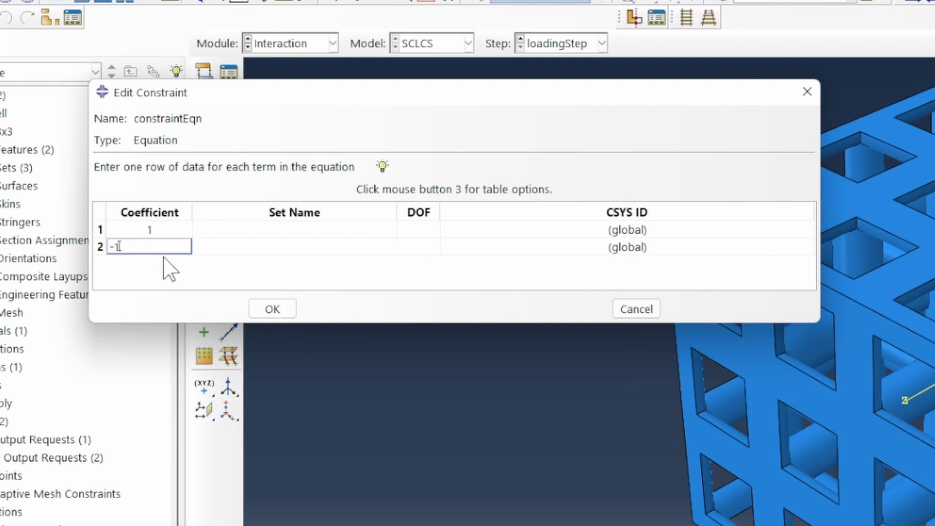
- Assign SCRVE3x3-1.YTopSet to the first equation term and SCRVE3x3-1.RPSet to the second
click(271, 229)
click(271, 229)
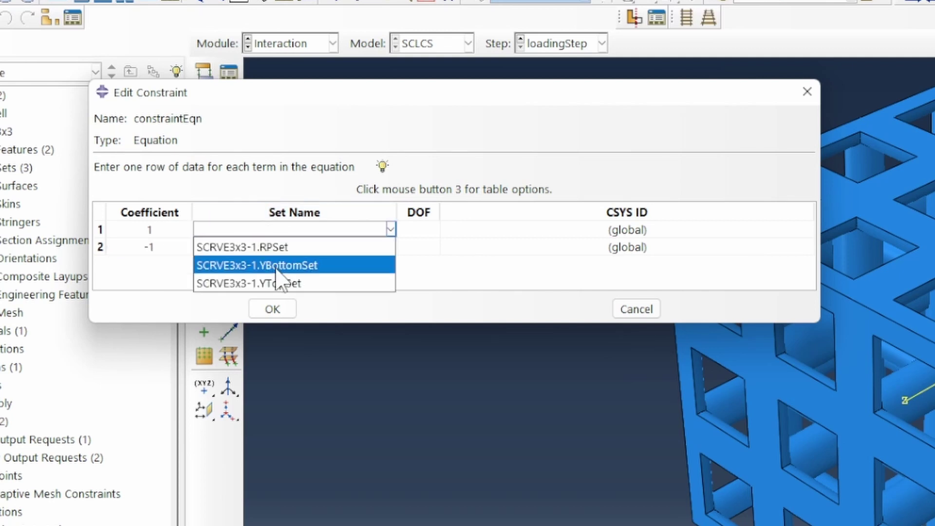
click(280, 284)
click(286, 243)
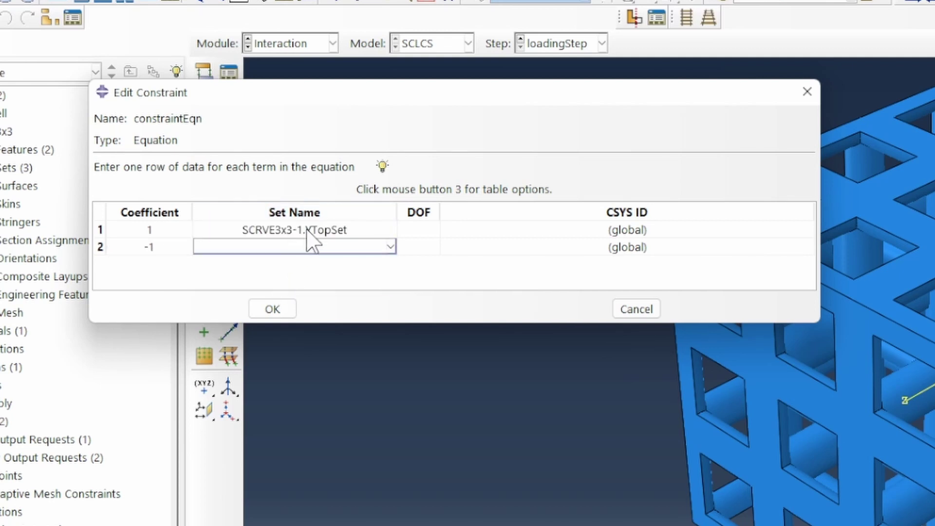
click(306, 246)
click(298, 264)
- Set the degree of freedom to 2 for both equation terms and accept the constraint
click(410, 229)
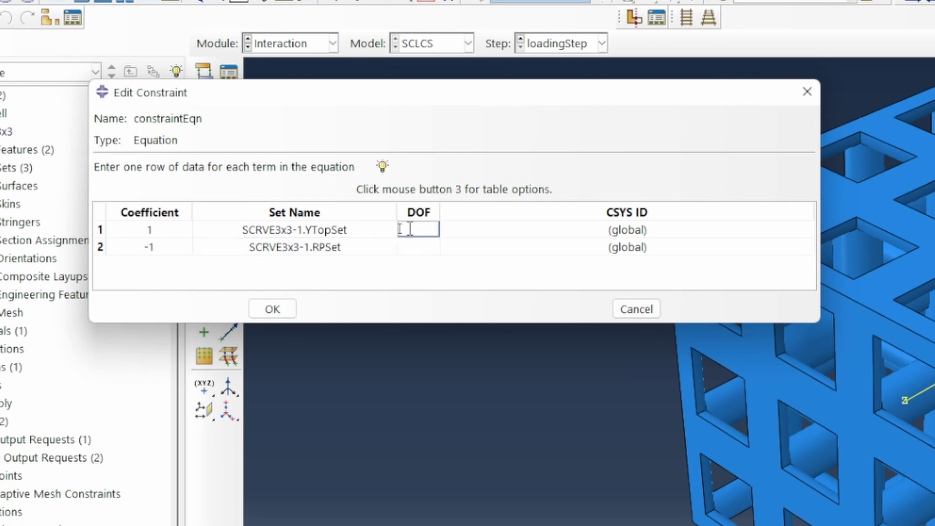
text(2)
click(416, 245)
text(2)
key(Return)
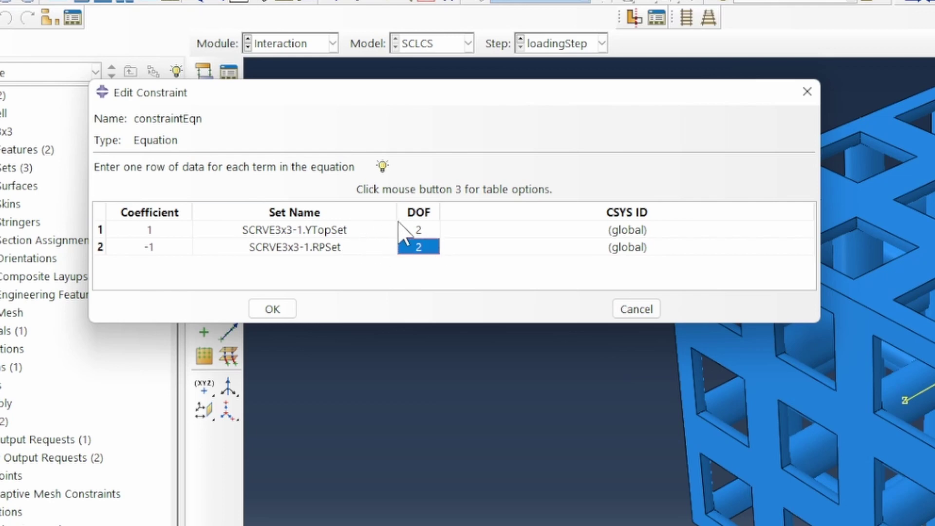
click(287, 312)
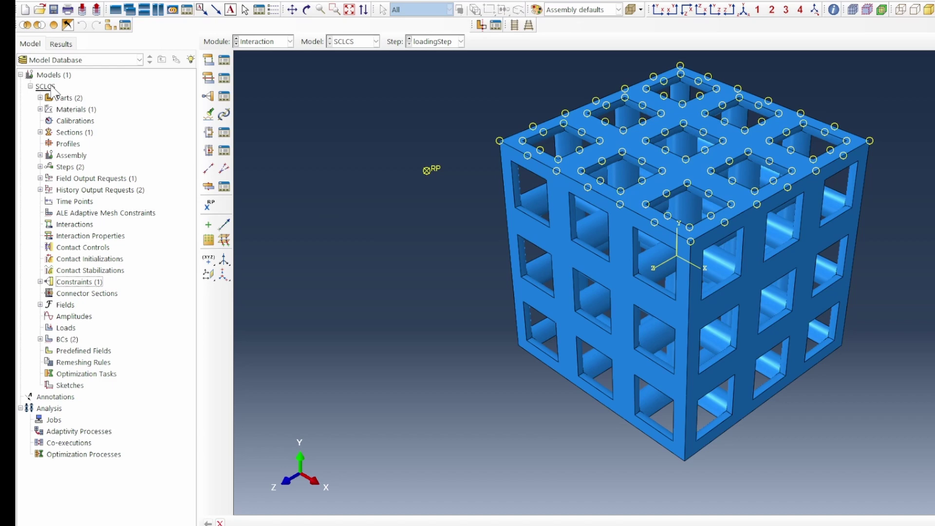
- Rename the SCLCS model to SCLCS_YComp
right_click(48, 86)
click(79, 131)
click(391, 124)
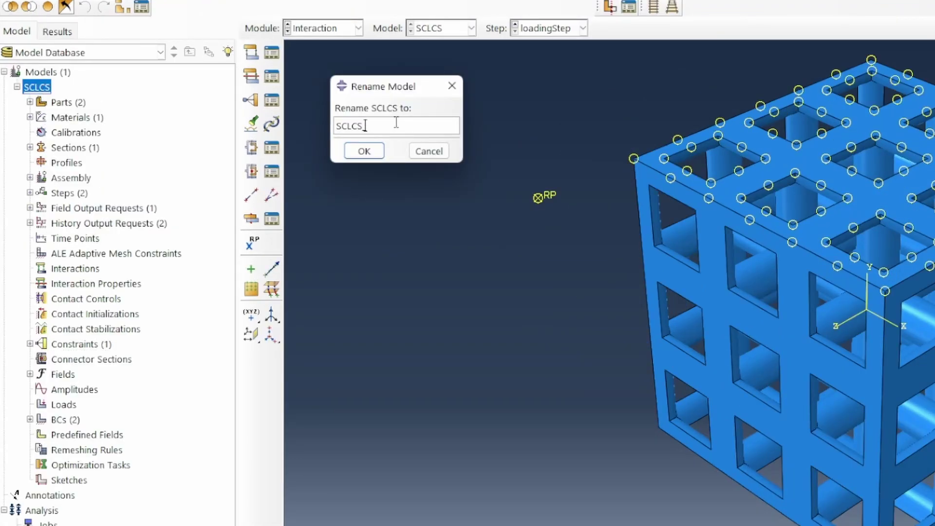
text(_YComp)
key(Return)
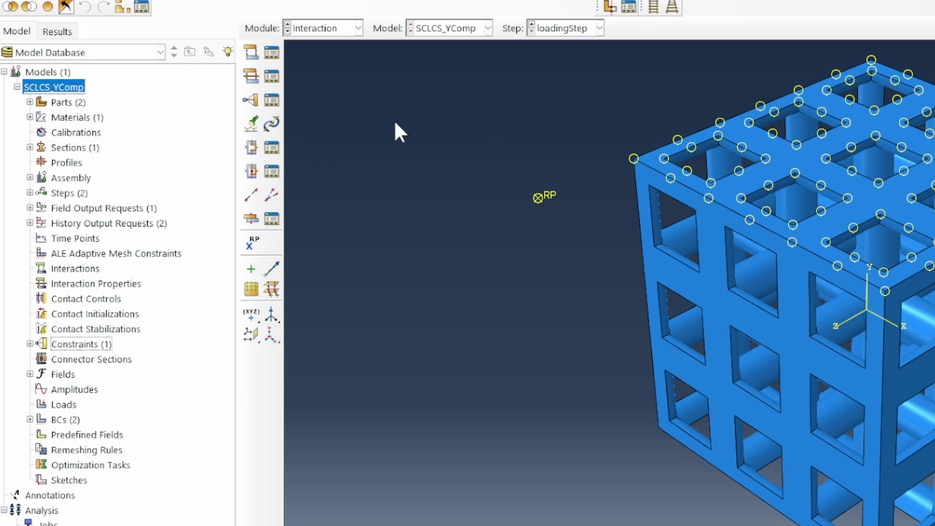
- Copy the SCLCS_YComp model to a new model named SCLCS_YZShear
right_click(44, 92)
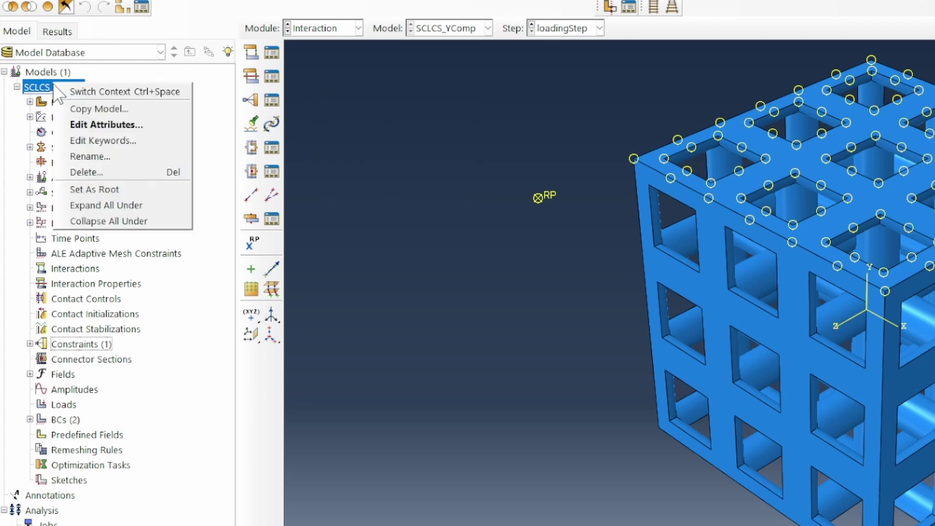
click(115, 105)
drag(375, 114, 544, 109)
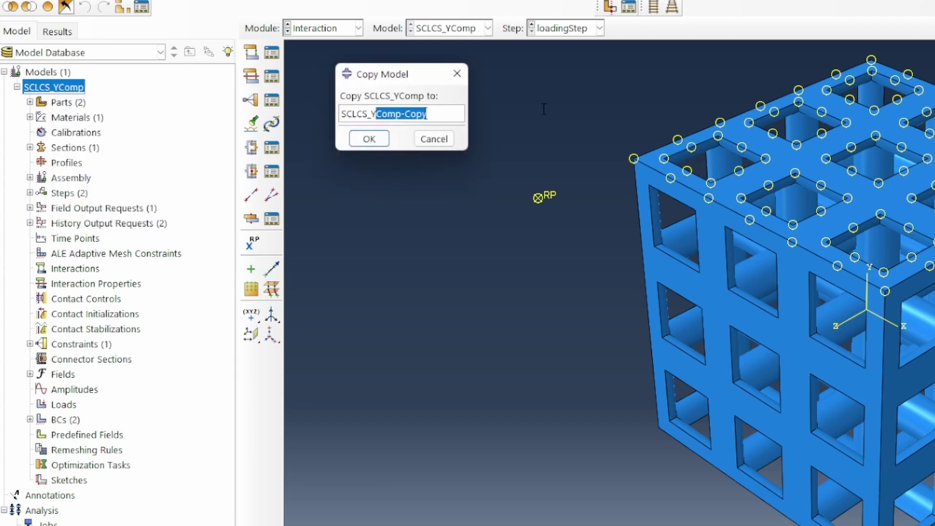
text(ZShear)
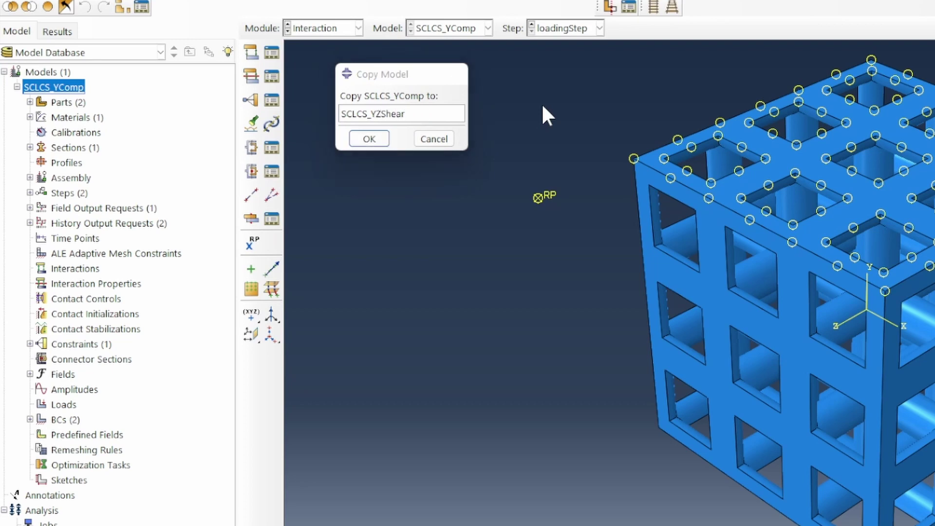
key(Return)
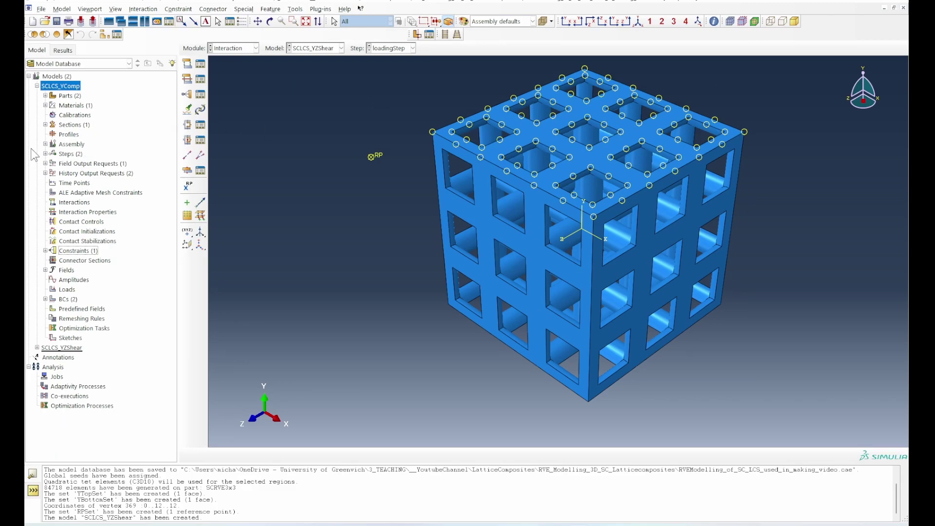
- Rename the YCompLoad boundary condition in the SCLCS_YZShear model to YZShearLoad
click(37, 86)
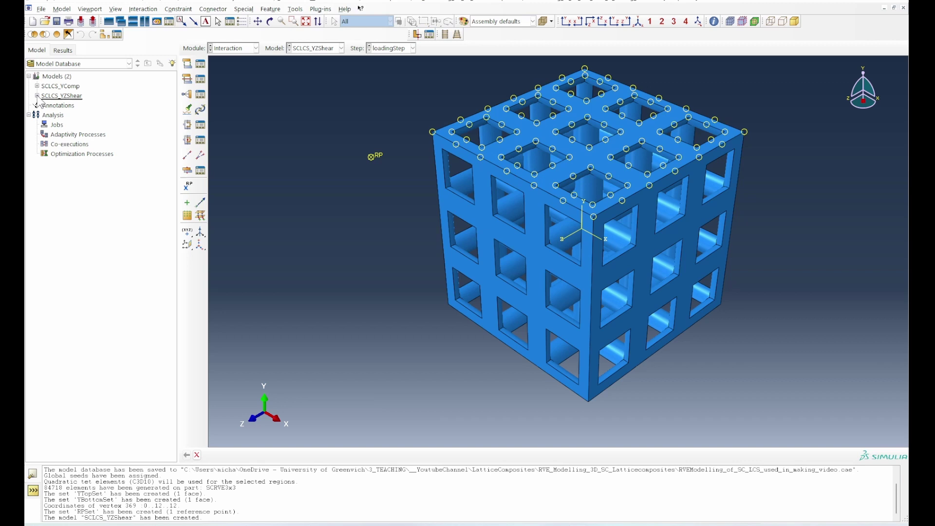
click(37, 96)
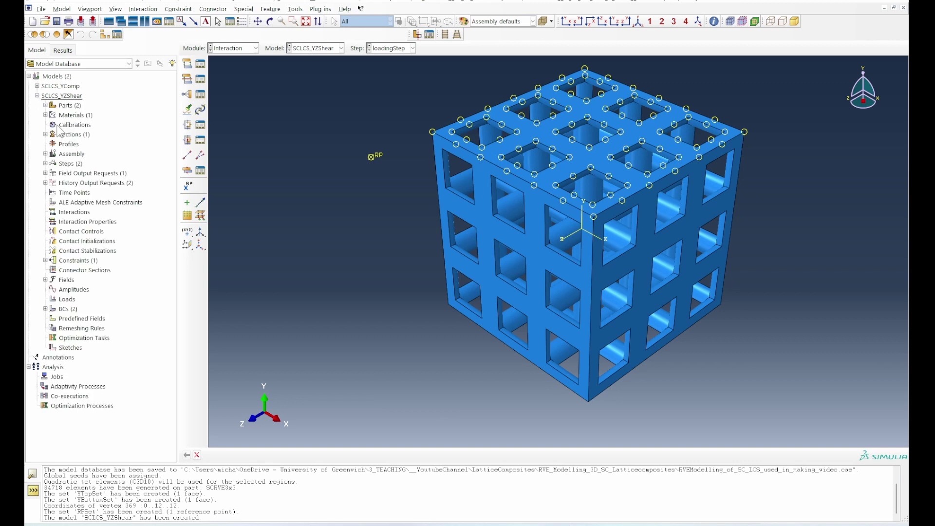
click(45, 308)
right_click(76, 329)
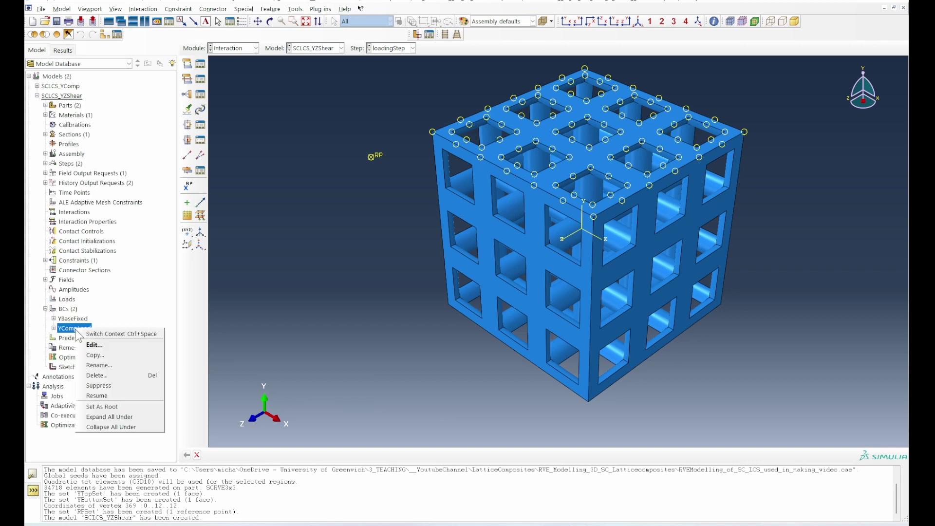
click(107, 368)
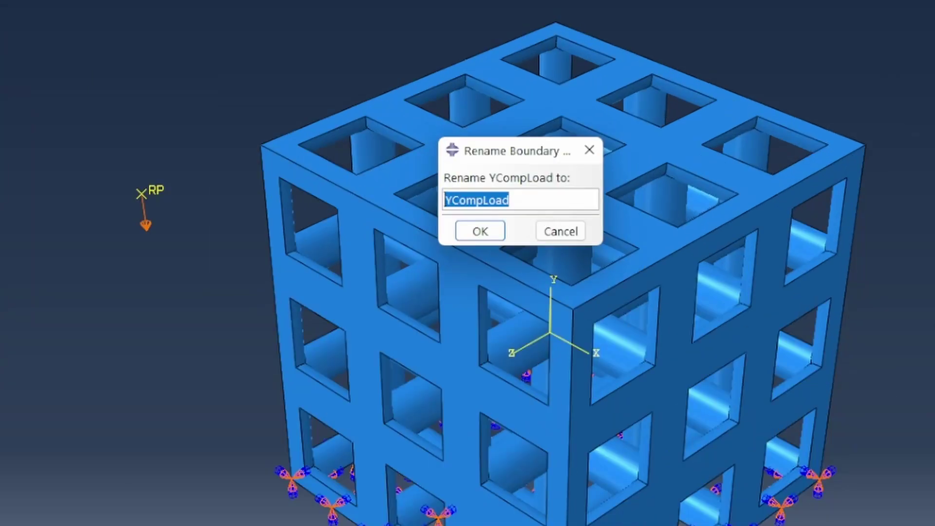
text(YZShe)
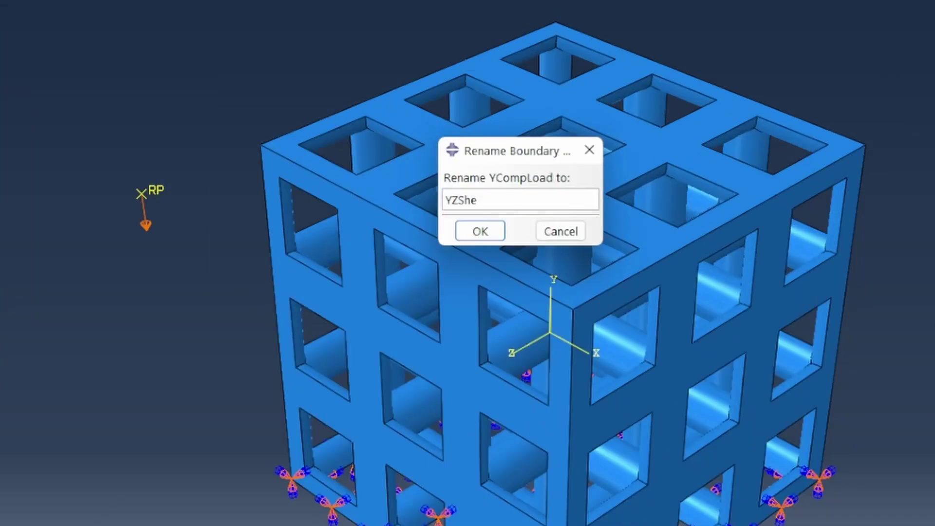
text(arLoad)
key(Return)
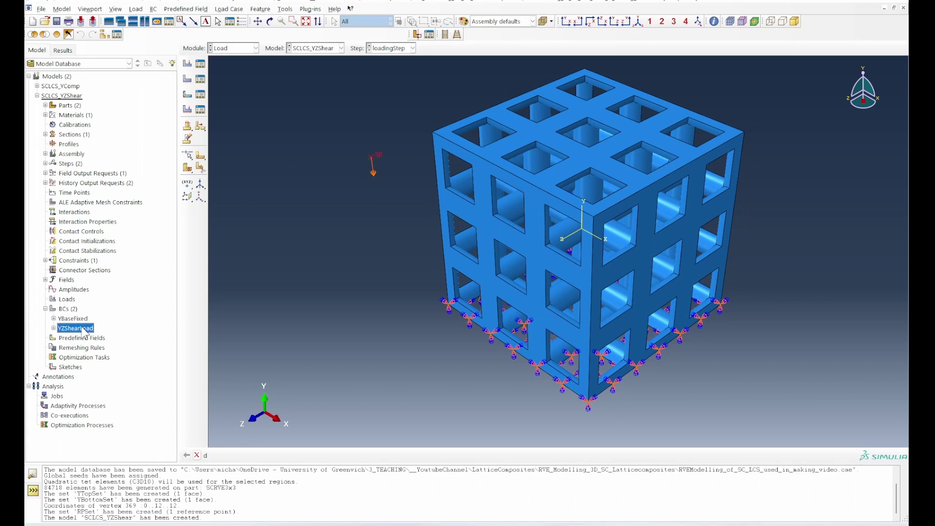
- Change the YZShearLoad boundary condition by releasing U2 and prescribing a U3 displacement of -8
double_click(85, 334)
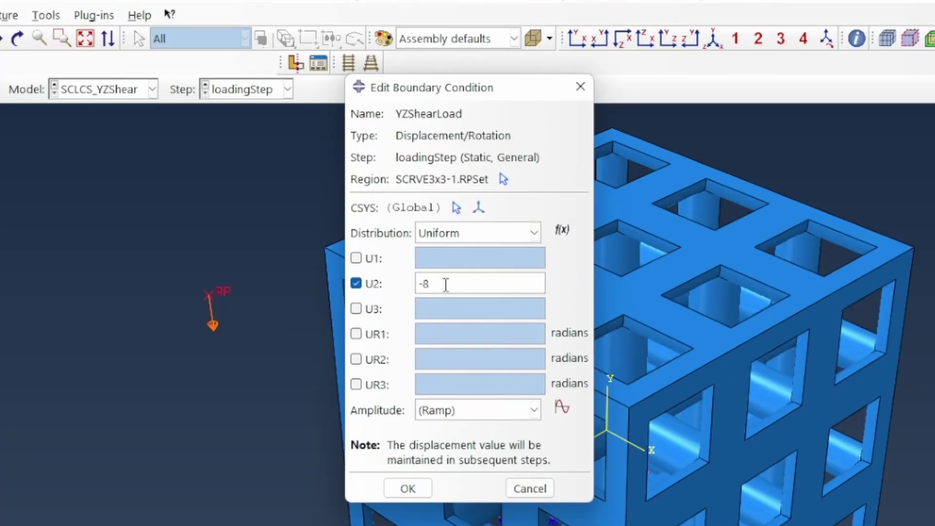
drag(496, 150, 455, 154)
key(ctrl+x)
click(373, 285)
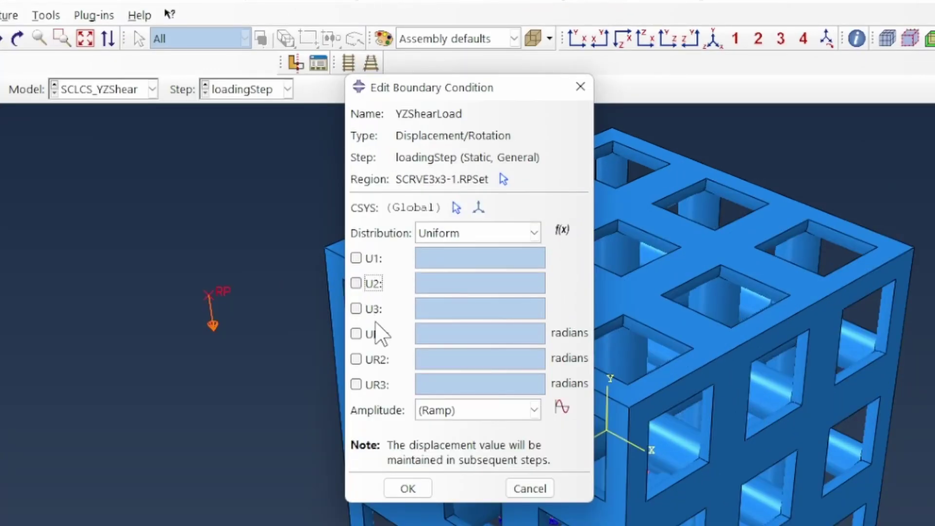
click(373, 310)
key(ctrl+v)
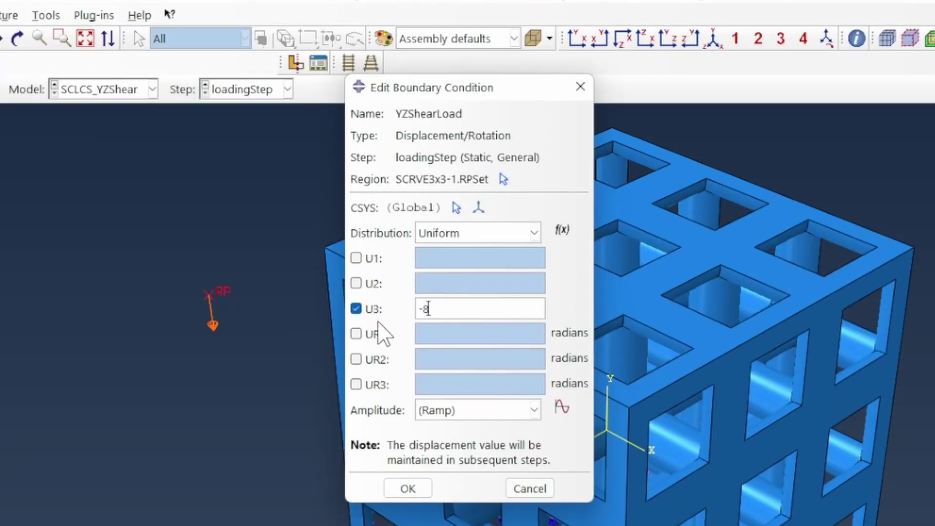
click(420, 483)
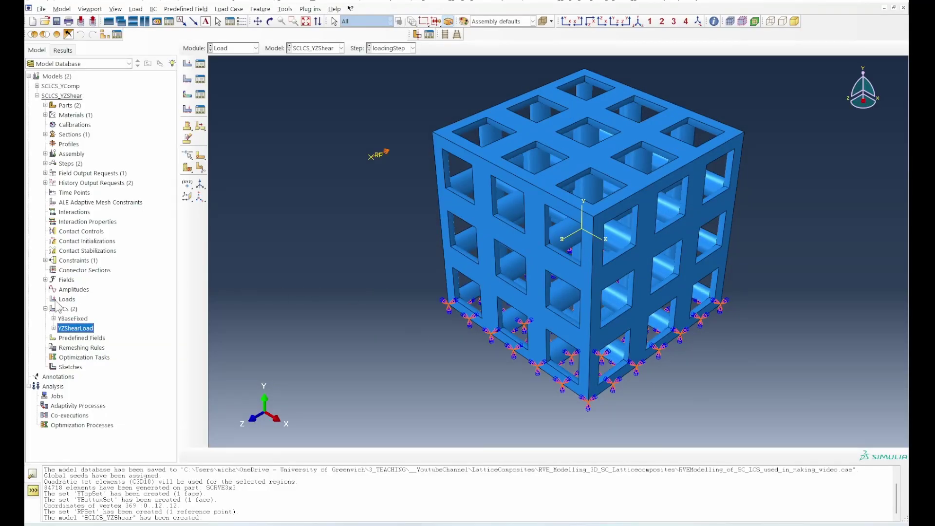
- Create a Displacement/Rotation boundary condition named YTopRoller in the Initial step and assign it to SCRVE3x3-1.YTopSet
double_click(67, 309)
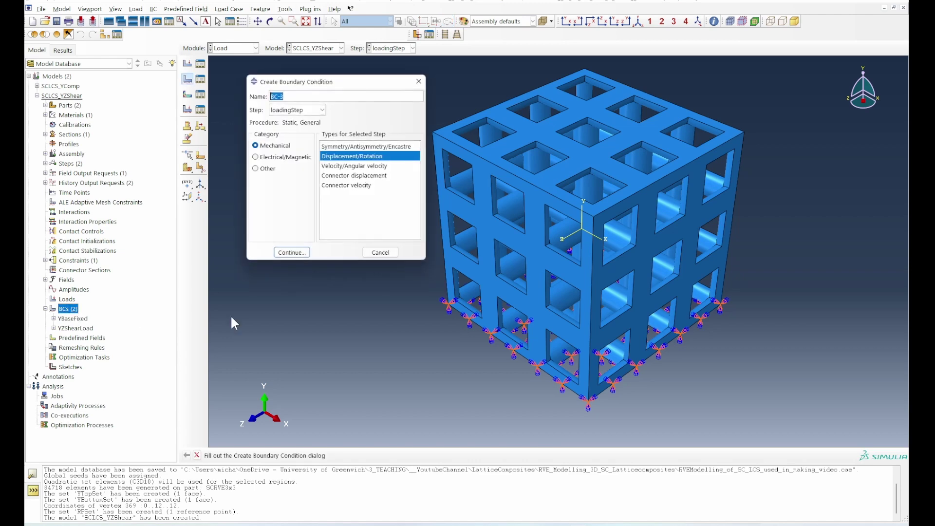
text(YTopRoller)
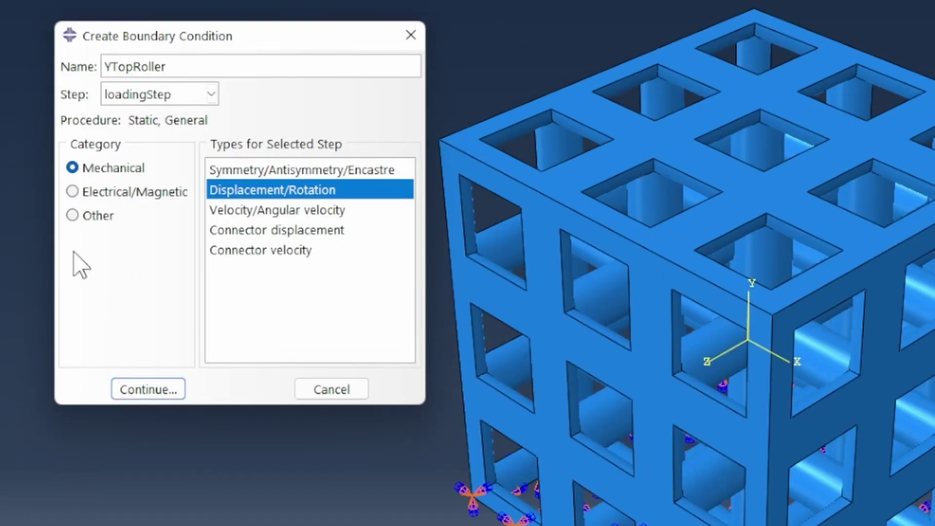
click(132, 95)
click(115, 118)
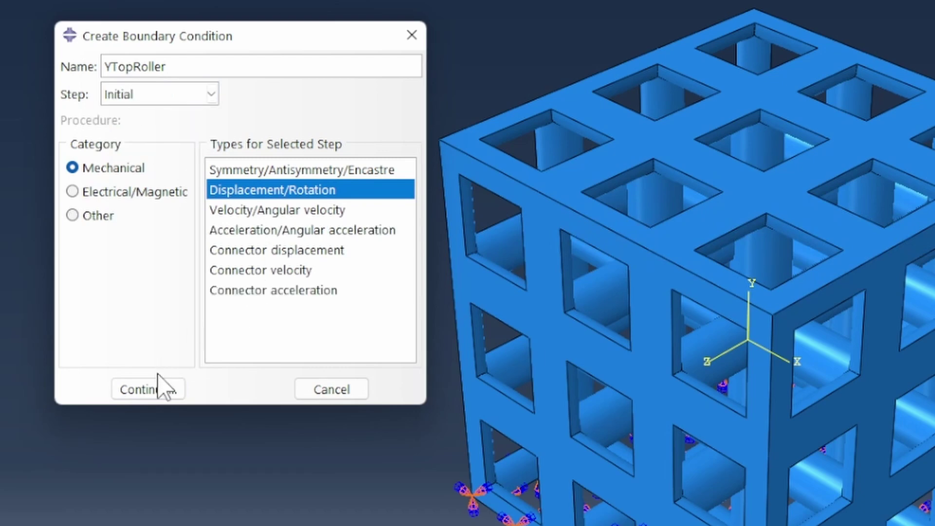
click(161, 389)
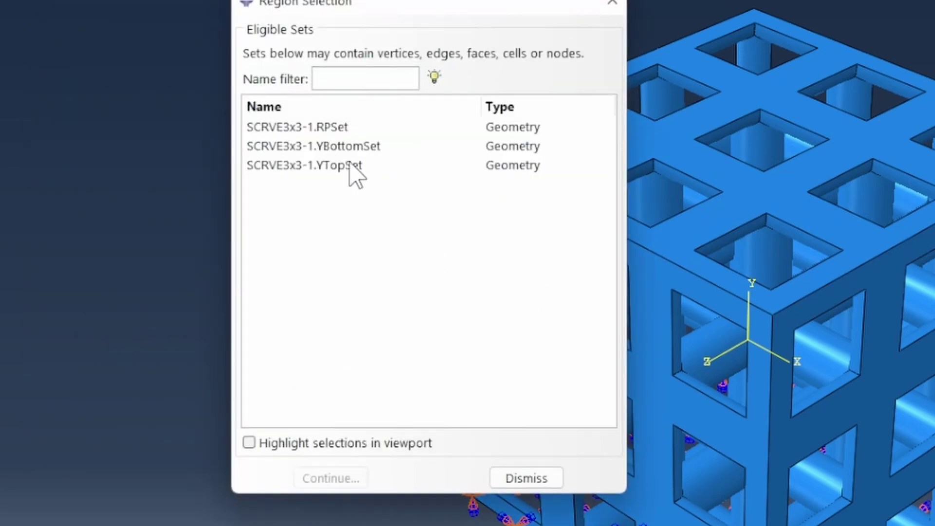
click(351, 168)
click(336, 478)
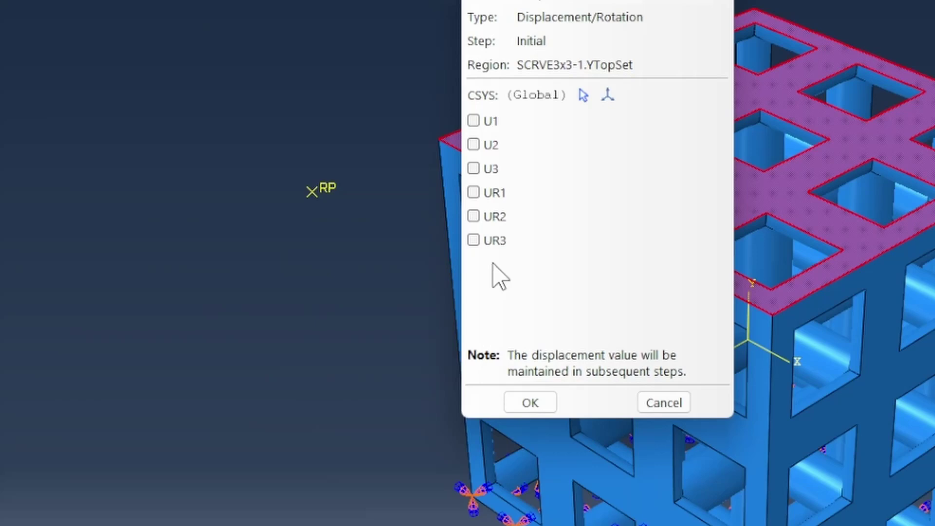
- Constrain U1, U2, UR1, UR2 and UR3 for YTopRoller, leaving U3 free, and accept the boundary condition
click(486, 121)
click(490, 145)
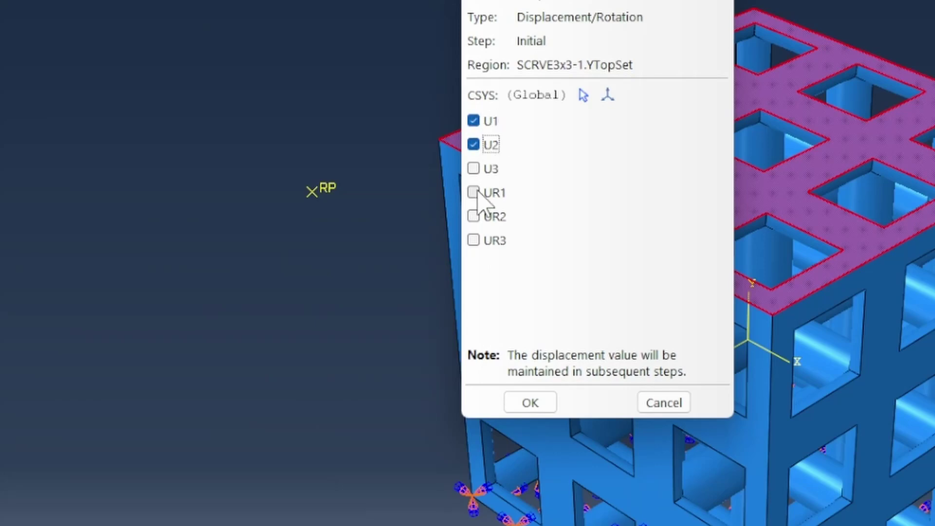
click(492, 193)
click(493, 217)
click(494, 241)
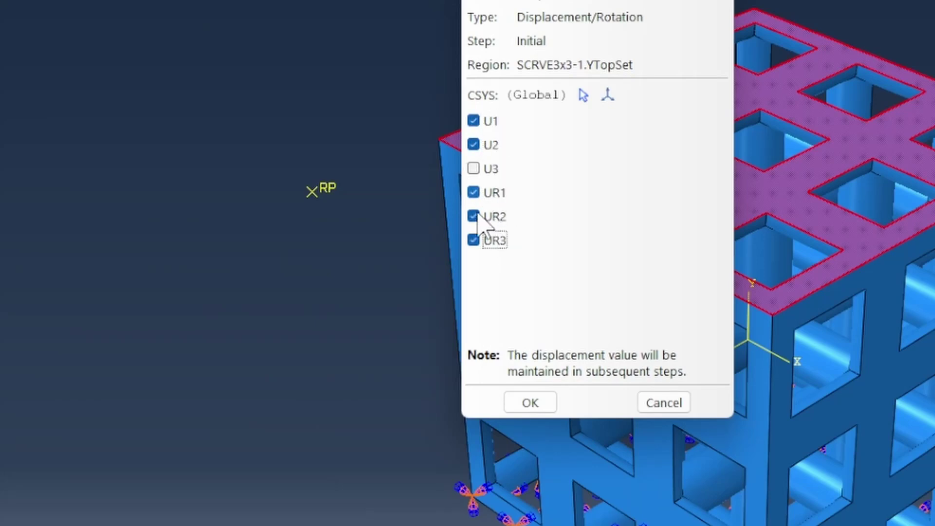
click(533, 403)
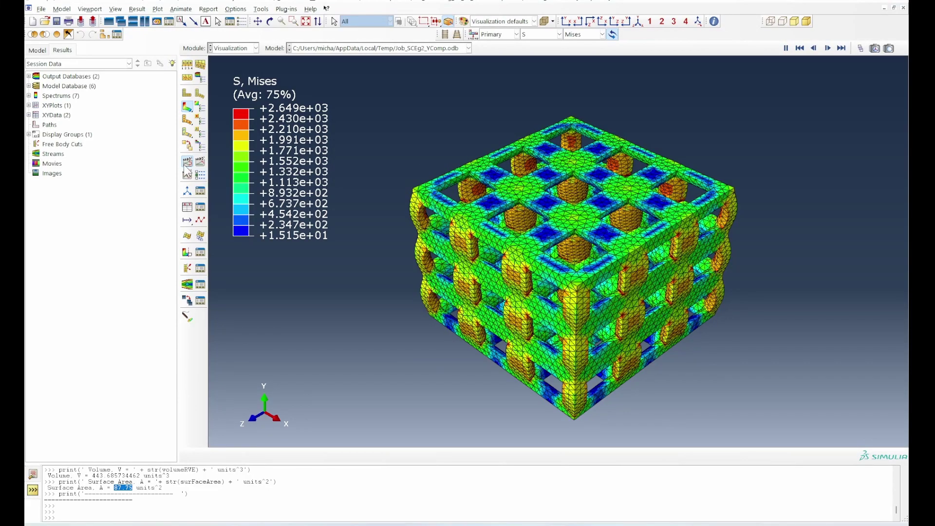
- Animate the Mises stress contours of the Y-compression results by scale factor and examine the deforming lattice
click(188, 163)
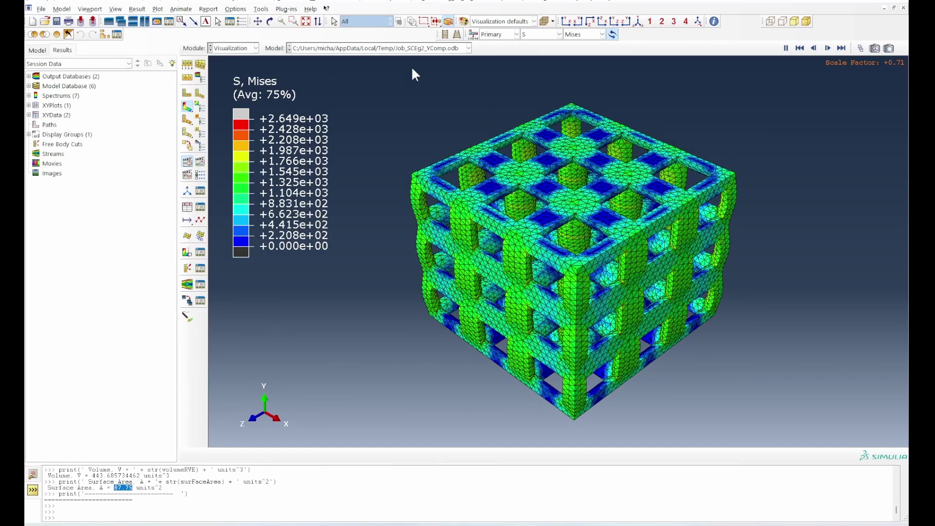
click(269, 21)
drag(620, 280, 563, 341)
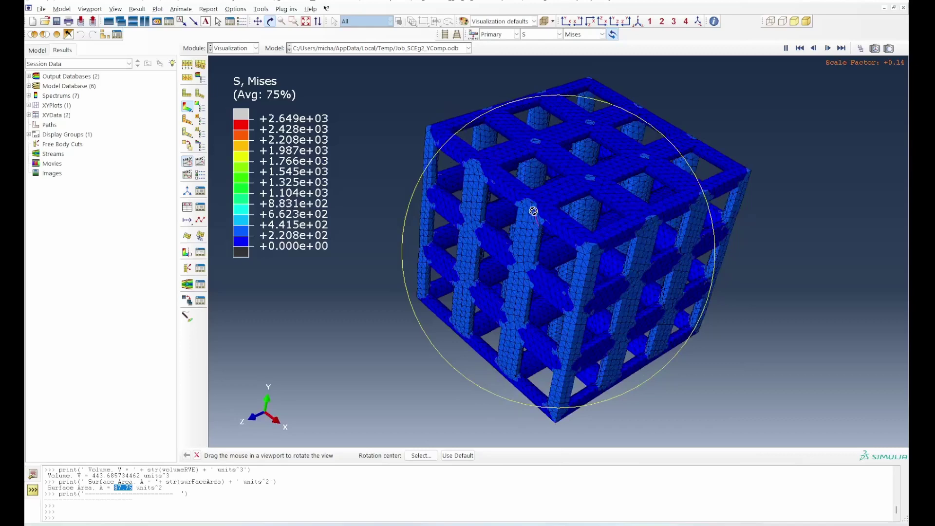
- Display the PE plastic strain contours for the Y-compression results and examine the deformed lattice from several sides
click(536, 35)
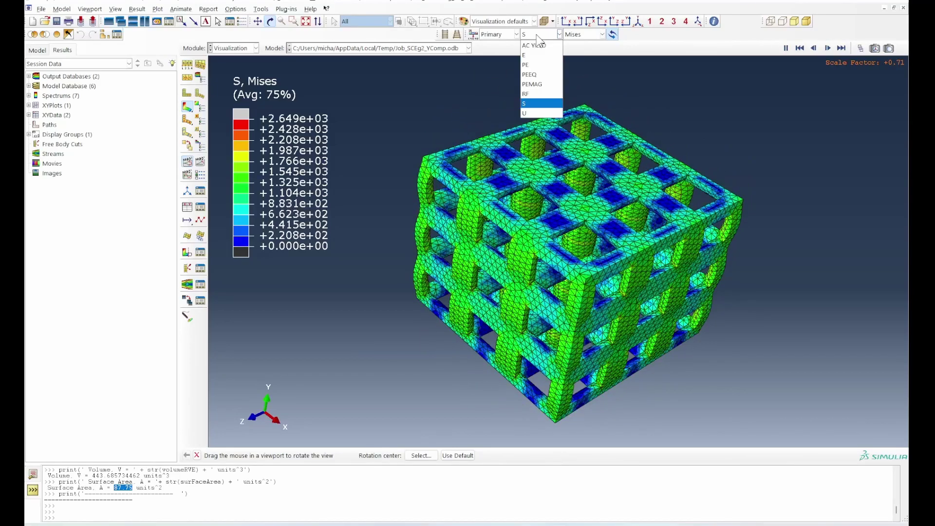
click(533, 63)
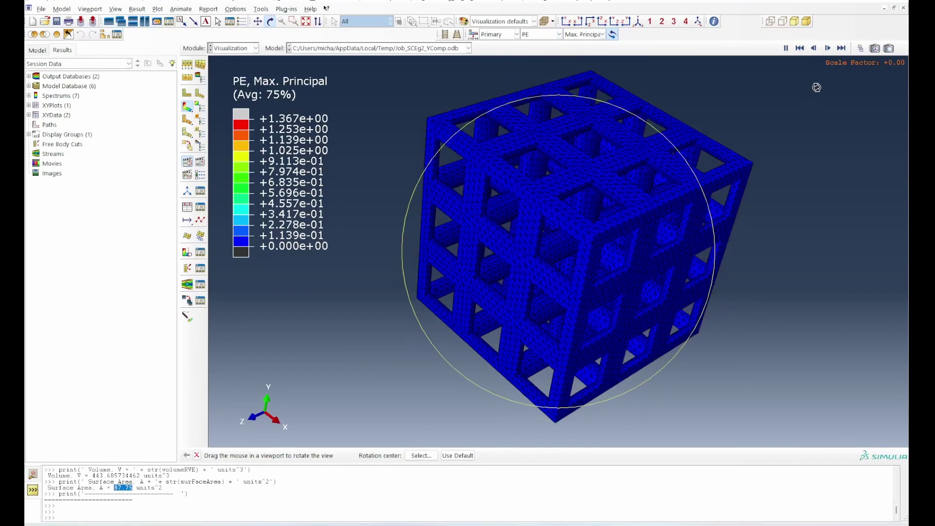
drag(573, 316, 545, 355)
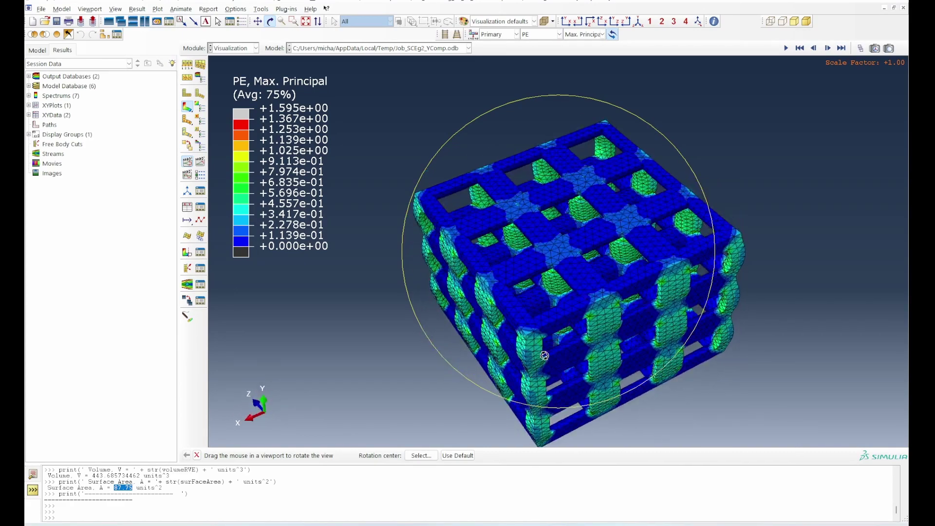
drag(594, 322, 491, 314)
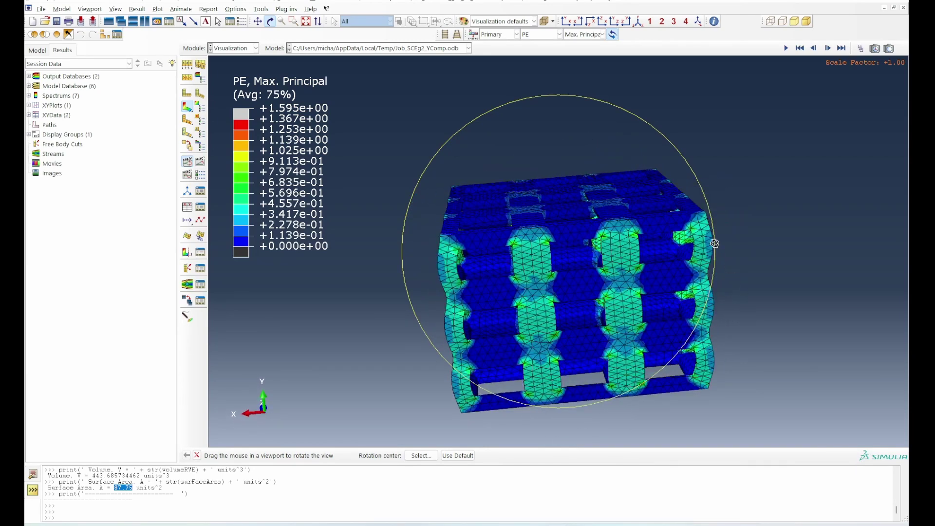
drag(611, 314, 599, 288)
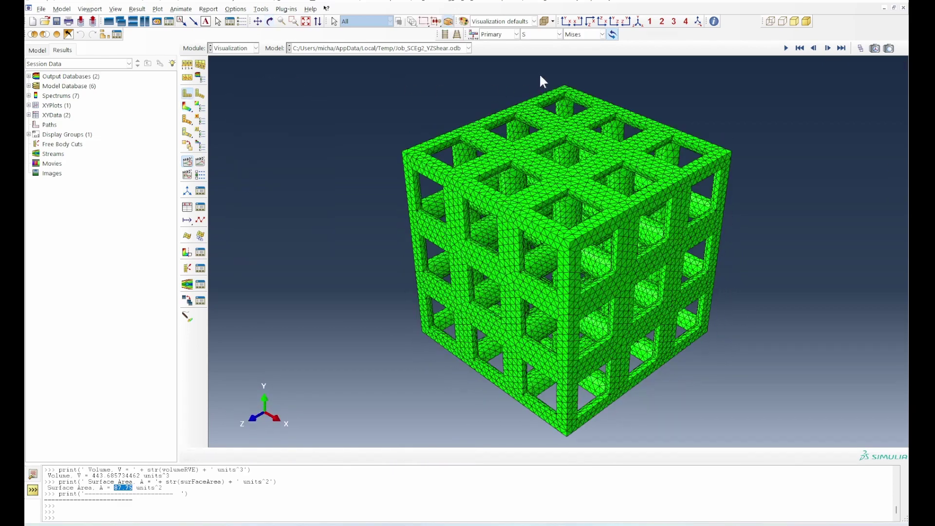
- Plot the Mises stress contours on the deformed YZ-shear lattice, animate them by scale factor and stop at the last frame
click(187, 106)
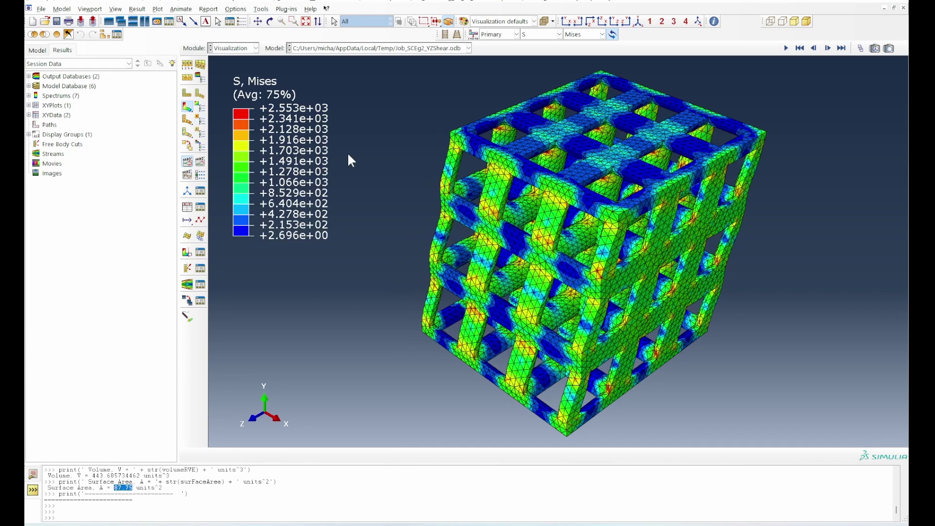
click(188, 163)
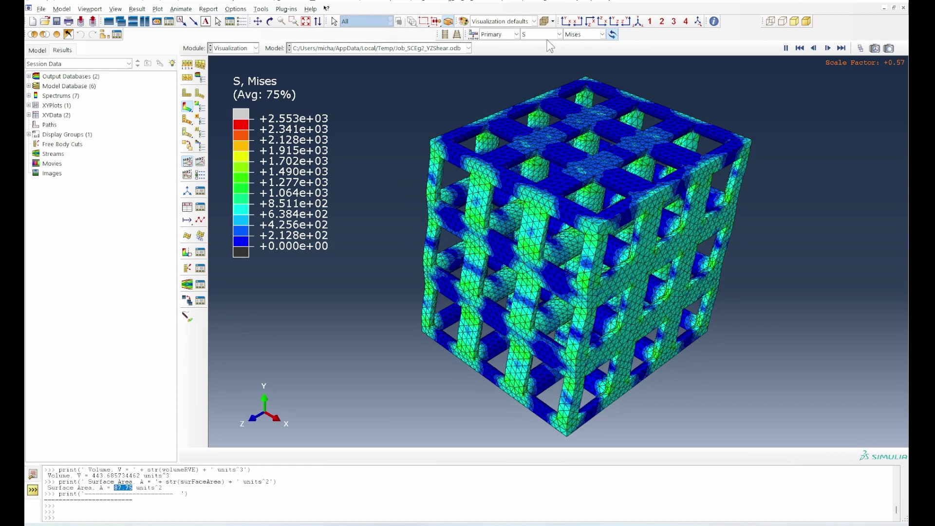
click(842, 48)
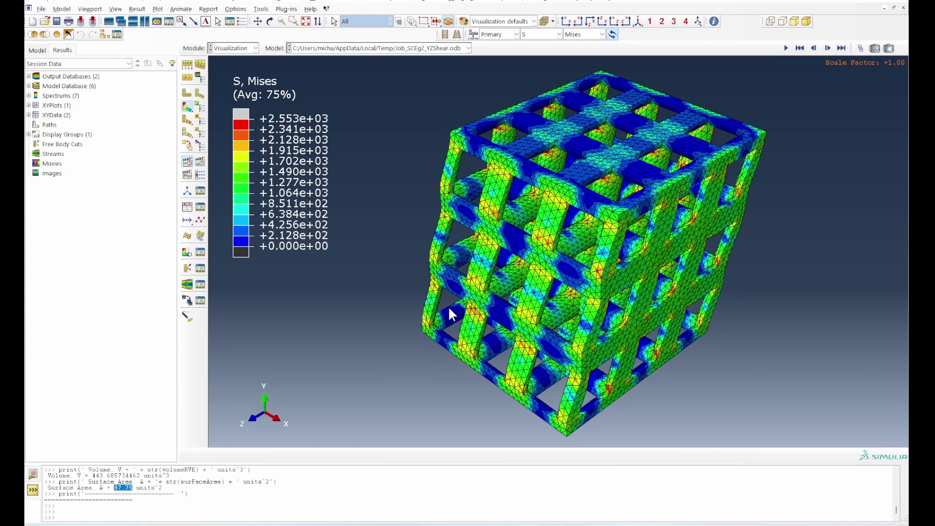
- Examine the Mises stress around the lower strut junctions of the sheared lattice at close range
click(270, 21)
drag(554, 300, 520, 355)
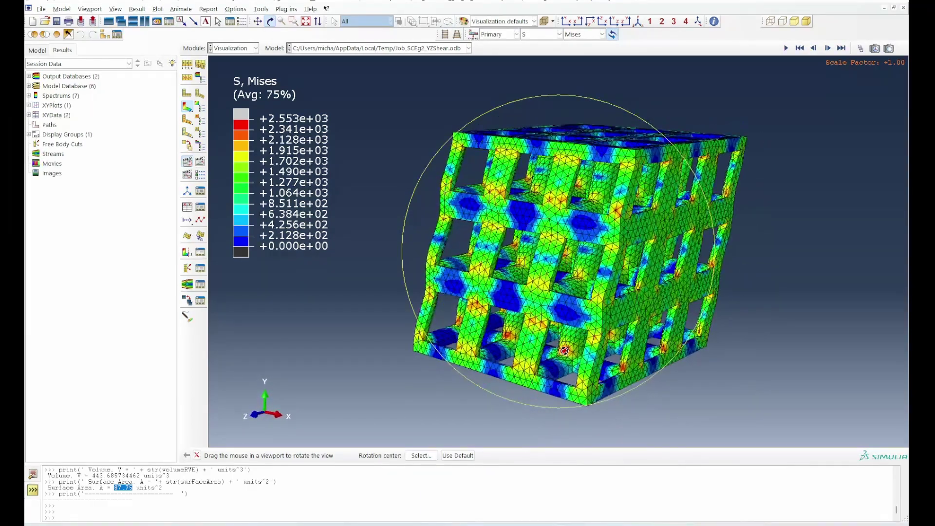
scroll(564, 351, up, 8)
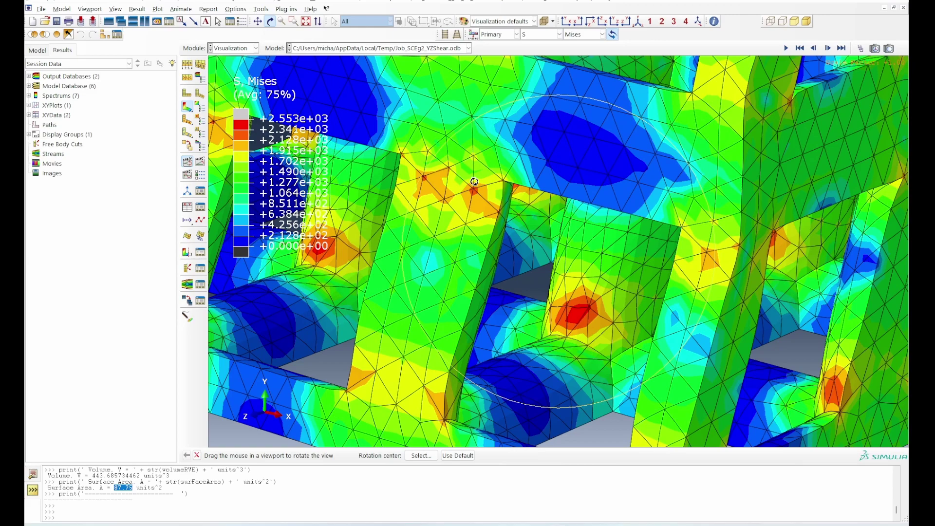
scroll(474, 182, down, 10)
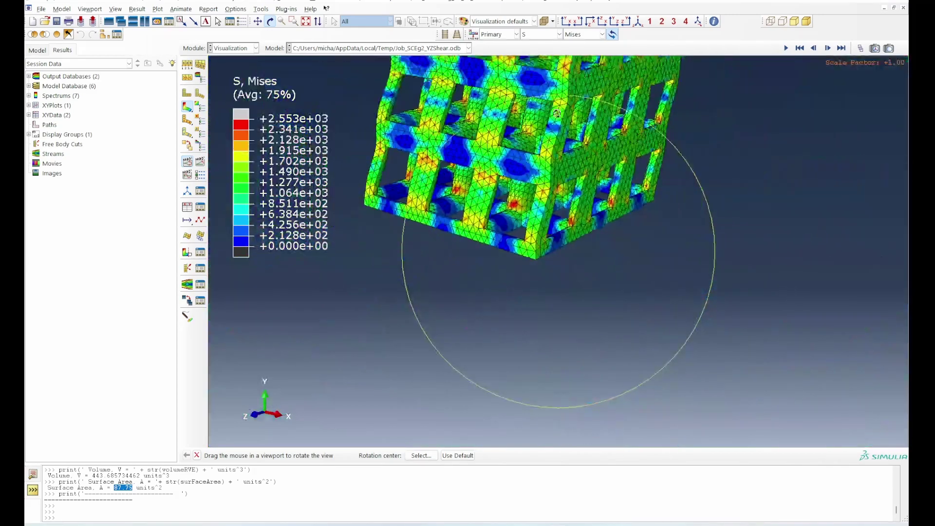
- Display the PE maximum principal plastic strain contours on the whole YZ-shear lattice and examine them from another angle
click(307, 22)
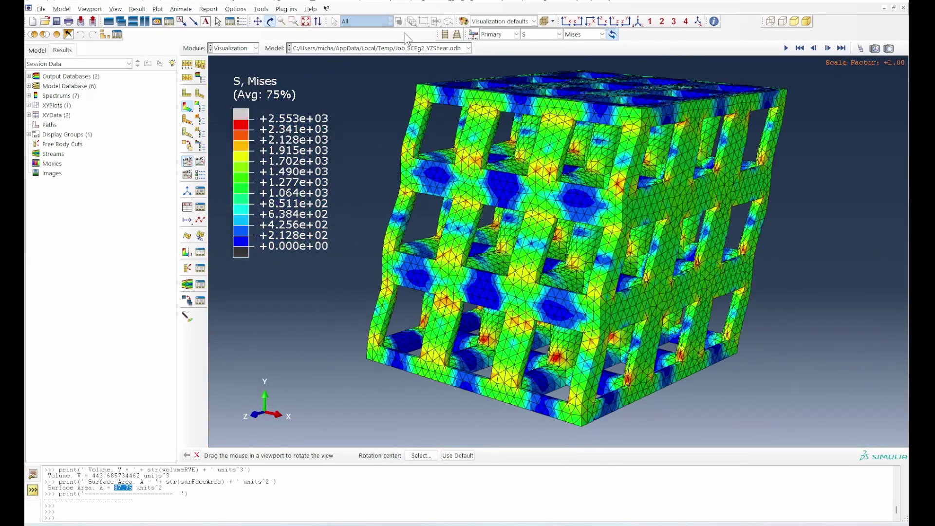
click(541, 34)
click(536, 59)
drag(595, 314, 525, 312)
- Display the S23 shear stress component on the YZ-shear lattice and examine its contours from above
click(558, 34)
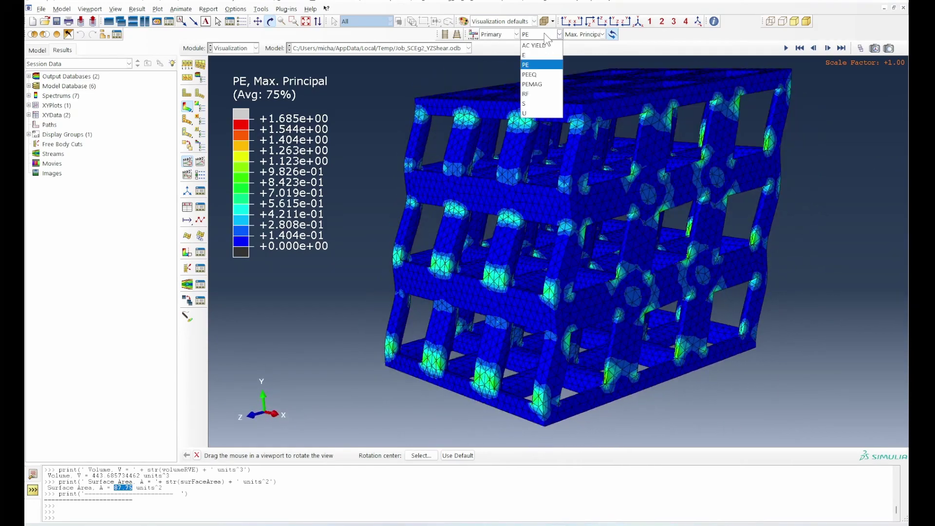
click(541, 110)
click(587, 34)
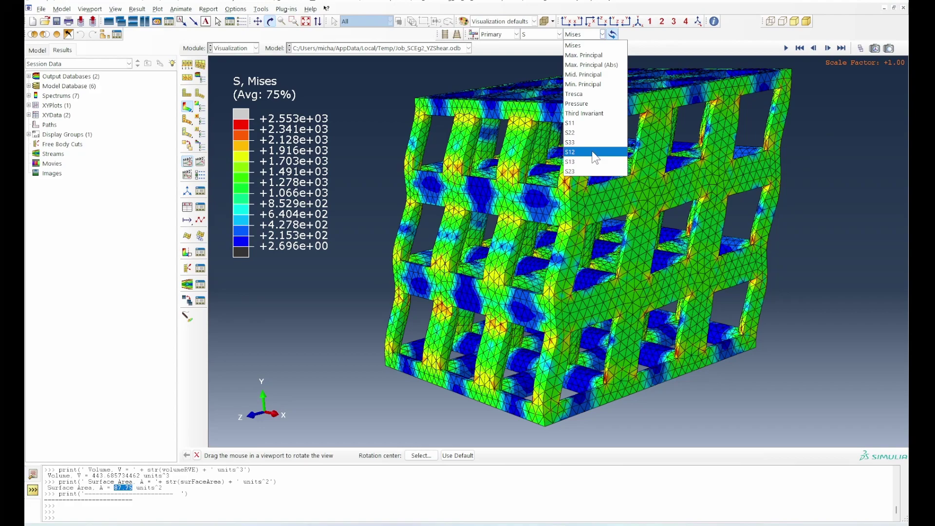
click(592, 171)
drag(589, 248, 625, 199)
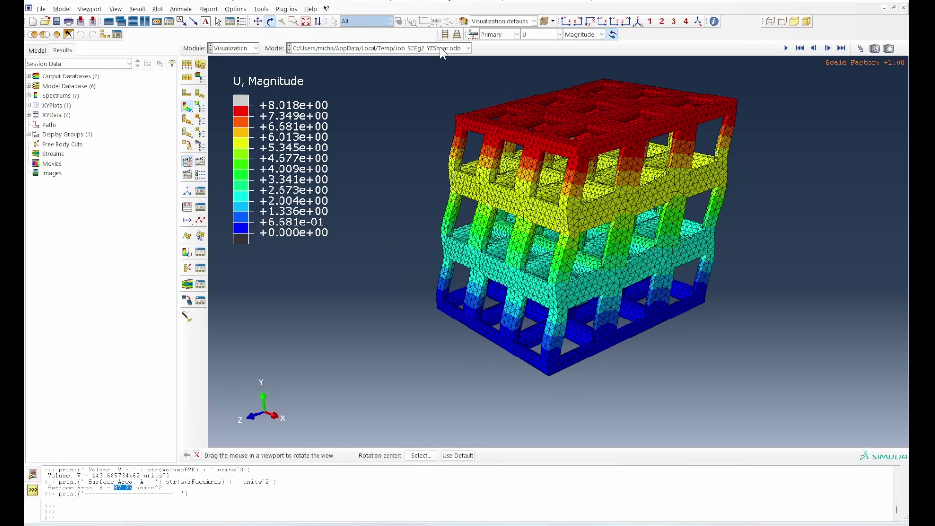
- Switch to the Job_SCEg2_YComp.odb results and plot the RF2 reaction force and U2 displacement histories of the RPSET node
click(468, 48)
click(422, 93)
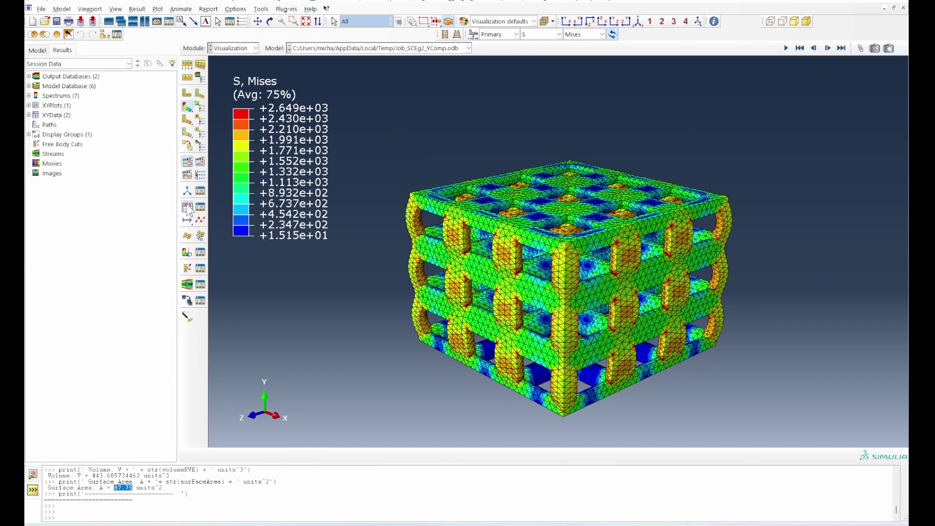
click(187, 209)
click(517, 231)
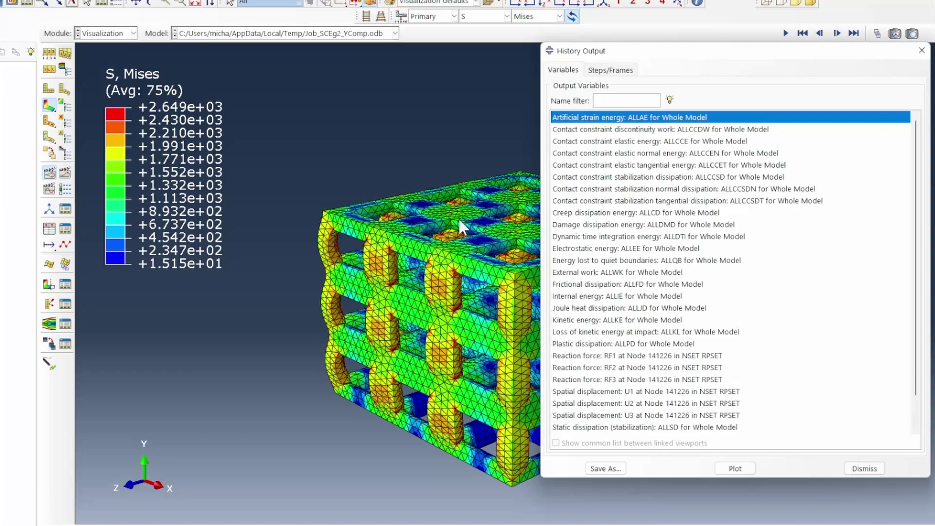
drag(754, 56, 579, 56)
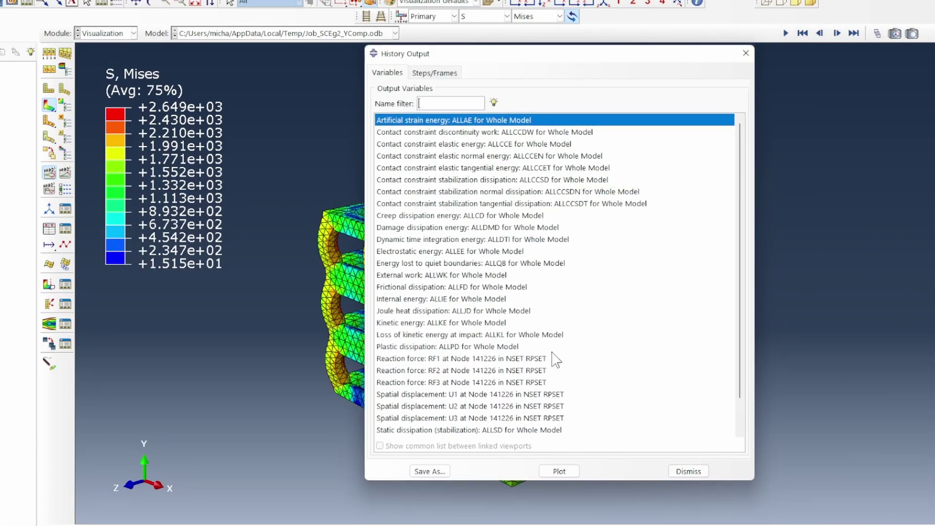
drag(492, 57, 602, 54)
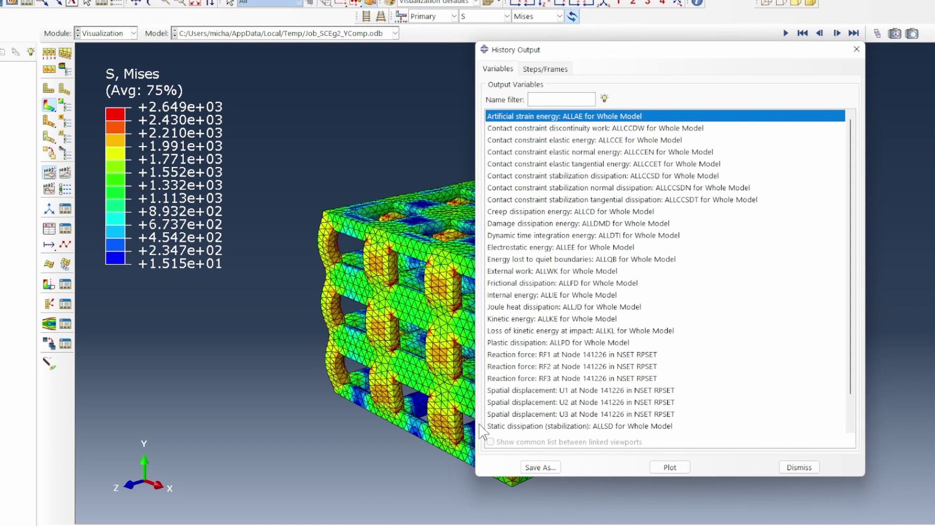
click(568, 368)
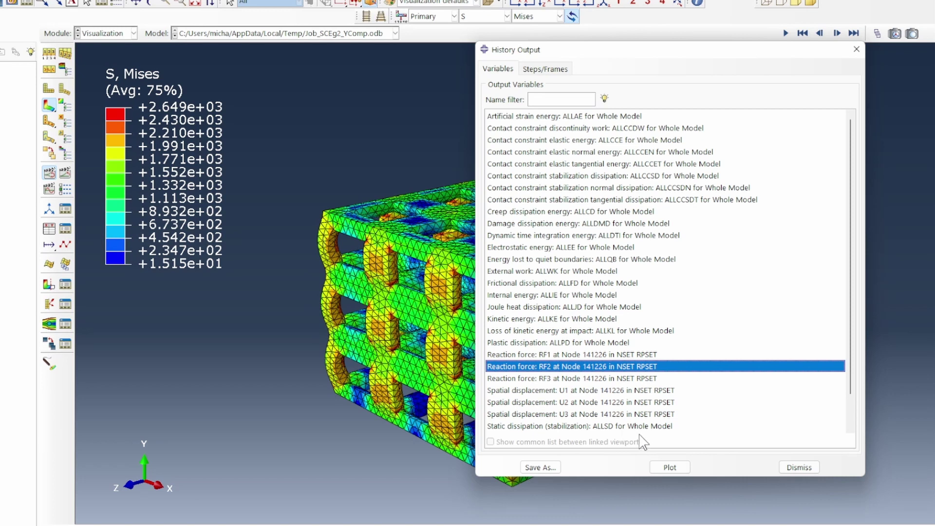
ctrl+click(596, 402)
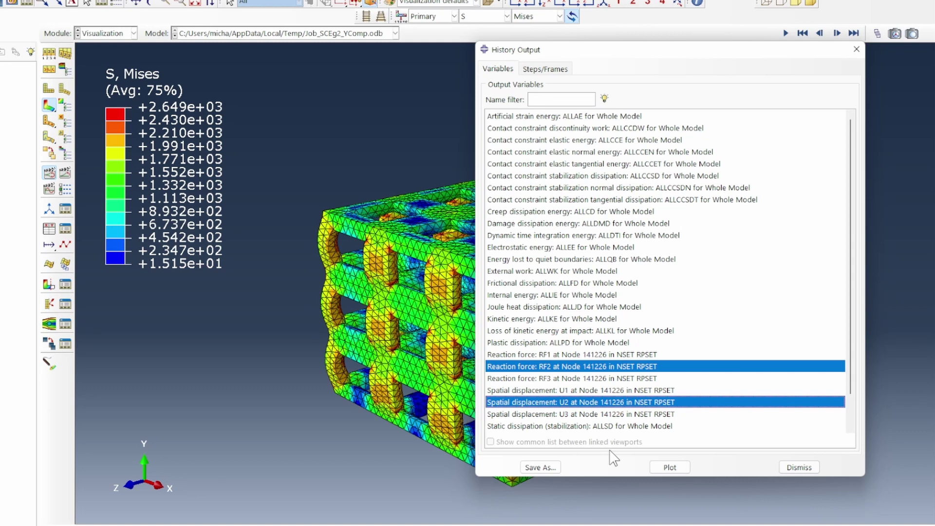
click(670, 467)
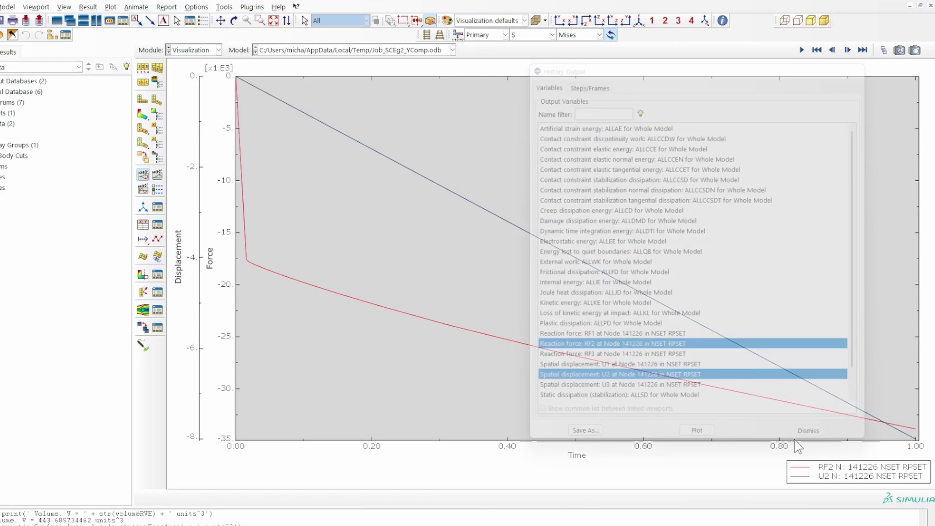
click(800, 467)
- Export the current XY plot of the Y-compression force and displacement histories to Excel with Excel Utilities
click(225, 7)
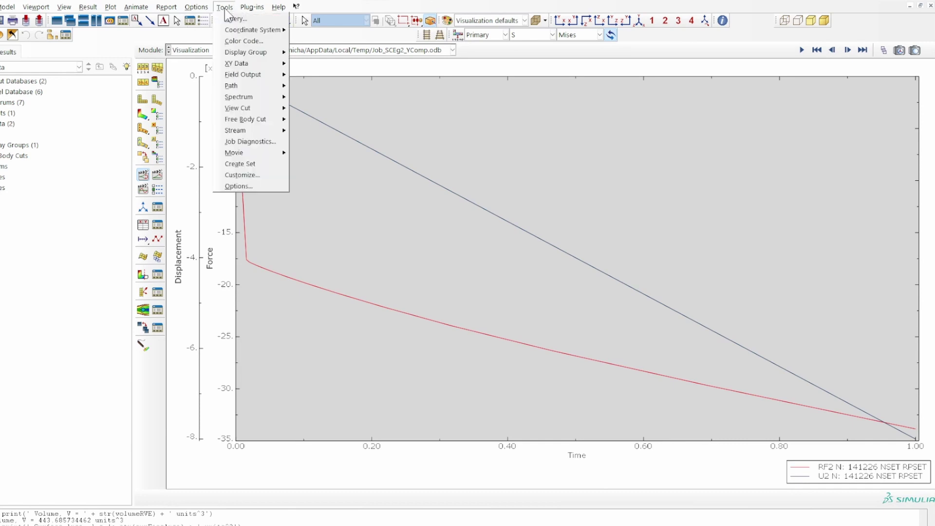
click(252, 7)
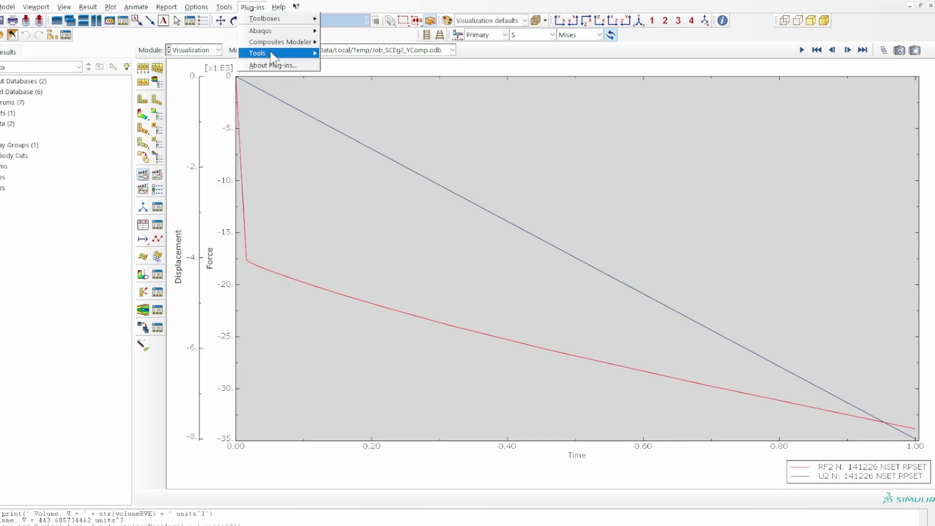
mouse_move(273, 55)
click(360, 74)
click(453, 145)
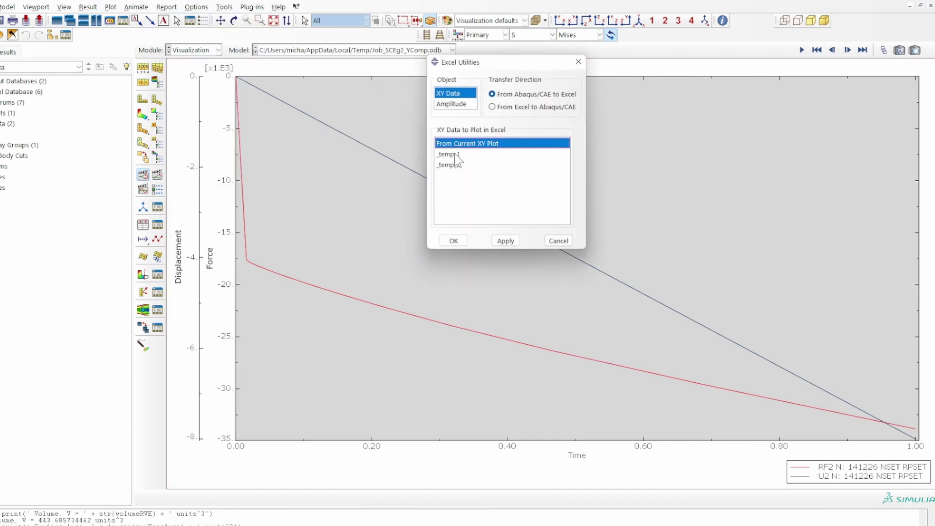
click(455, 241)
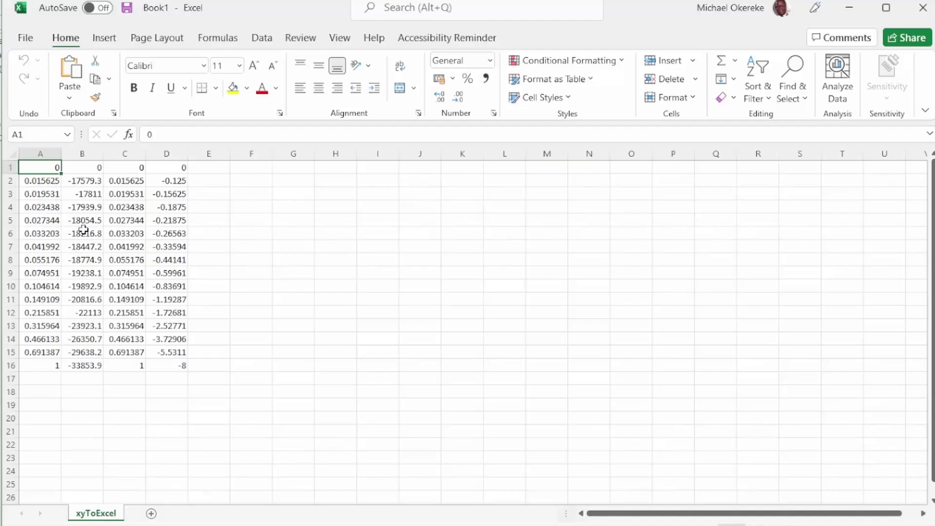
- Copy the exported Y-compression data in A1:D16 into the YTension sheet of the stress-strain workbook, starting at cell A10
drag(38, 166, 178, 367)
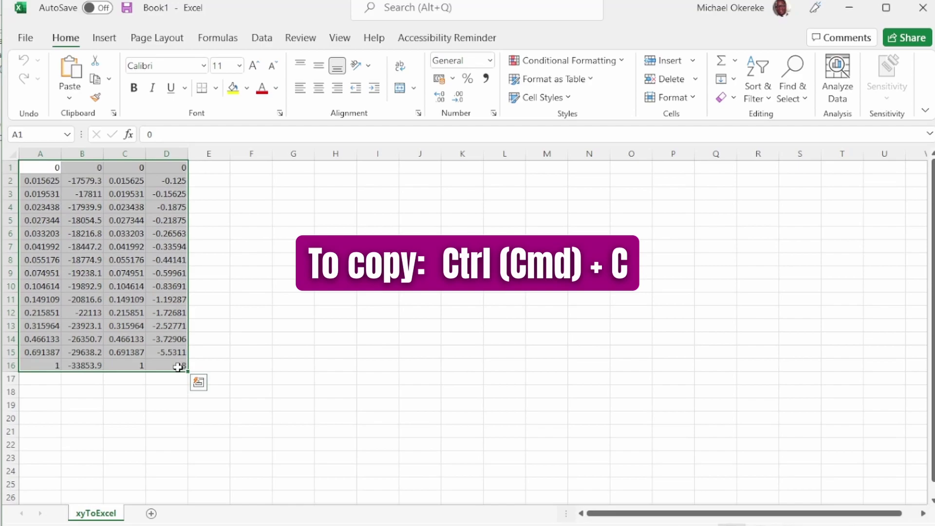
key(ctrl+c)
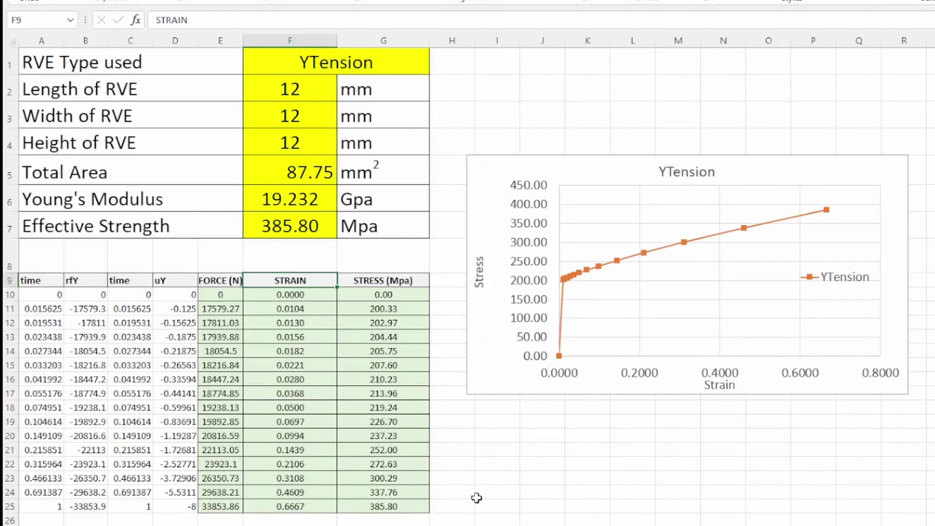
click(49, 294)
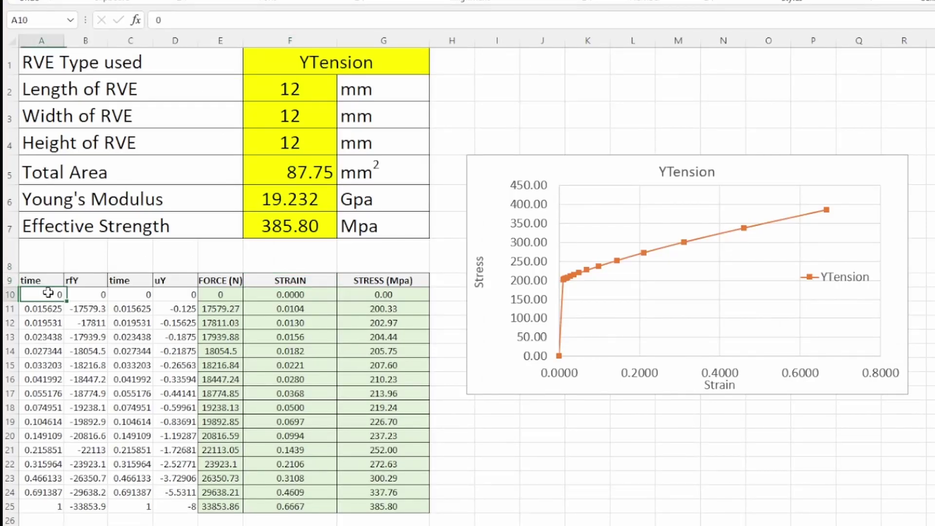
key(ctrl+v)
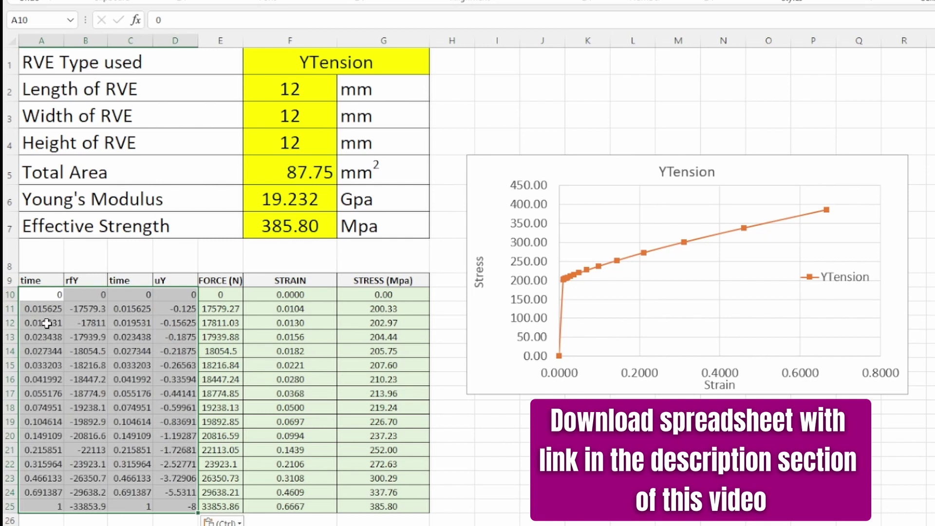
click(143, 510)
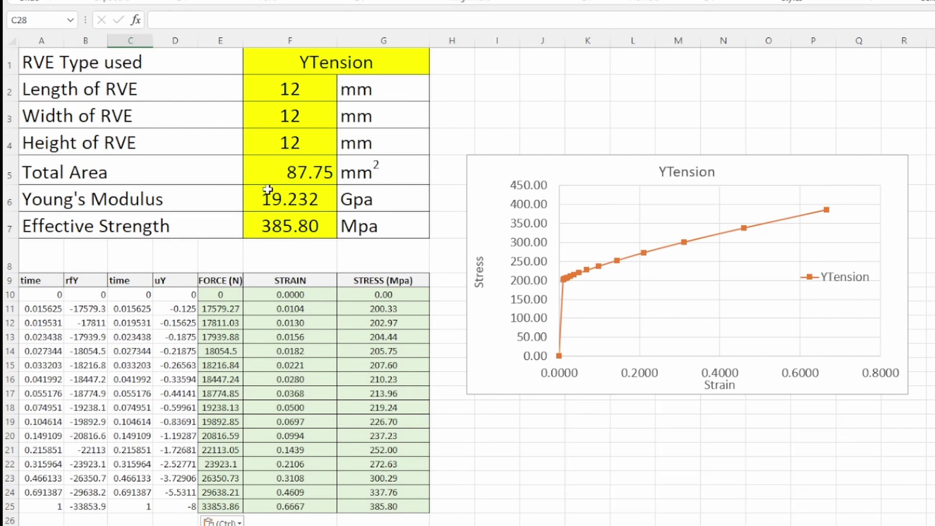
- Examine the total area, Young's modulus and effective strength cells together with the YTension stress-strain chart
click(302, 175)
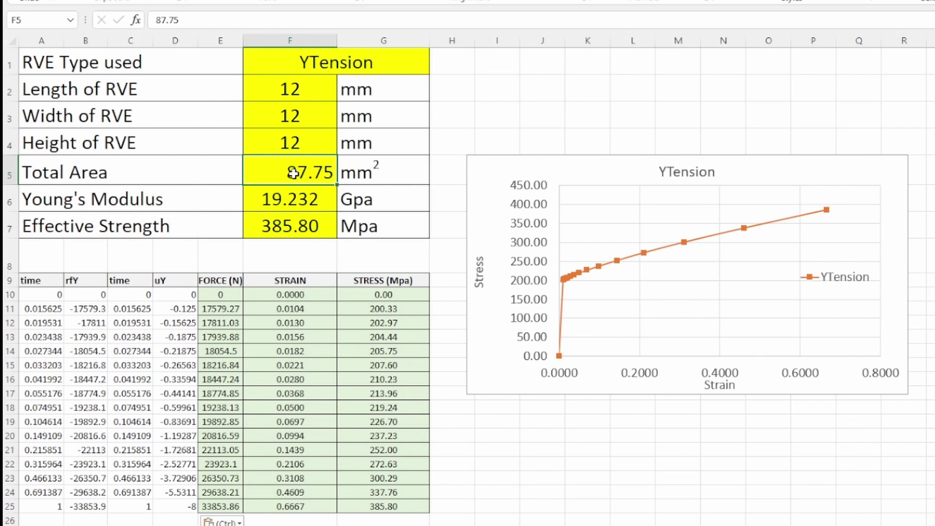
drag(285, 203, 289, 224)
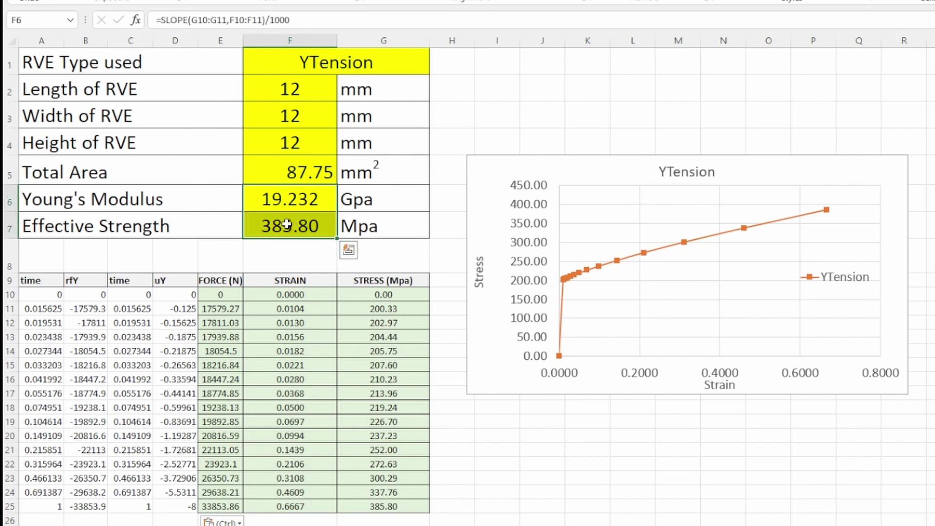
click(578, 274)
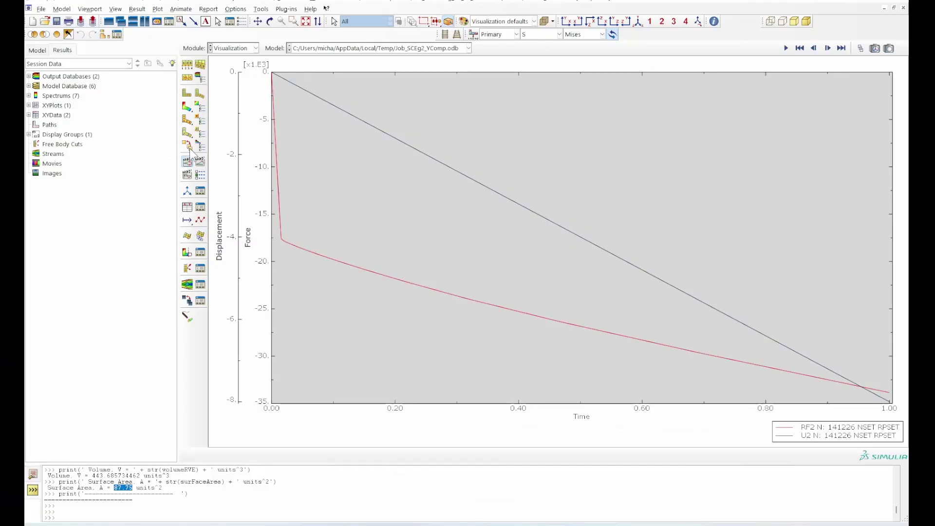
- Switch back to the Job_SCEg2_YZShear.odb results in Abaqus and plot the RPSET node's RF3 reaction force and U3 displacement histories
click(188, 107)
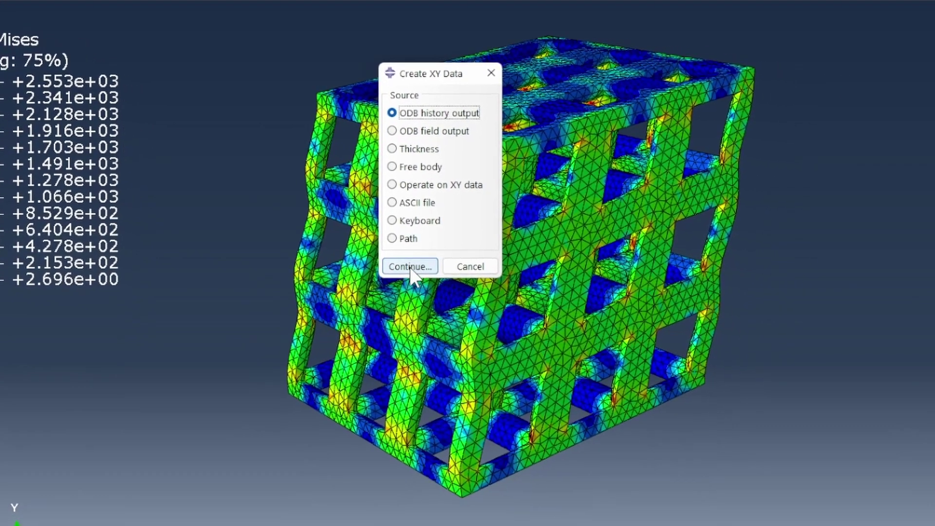
click(510, 225)
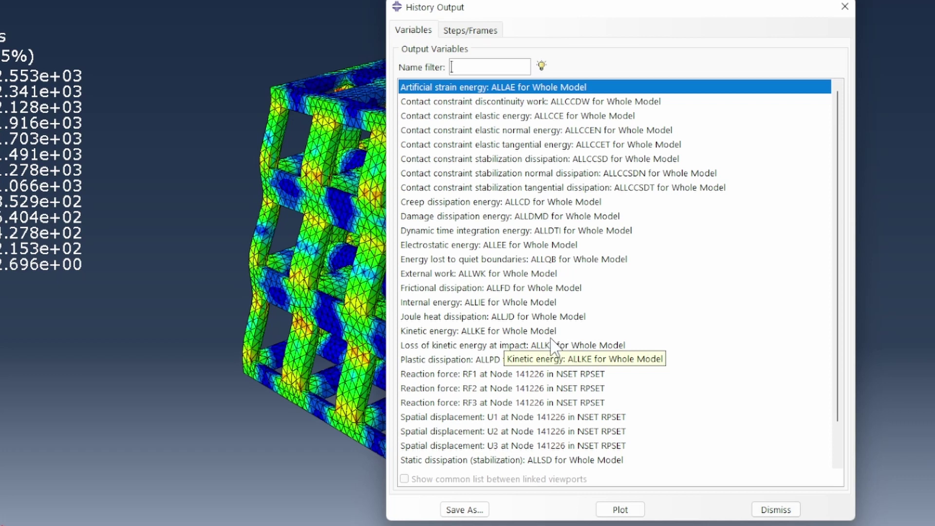
click(496, 404)
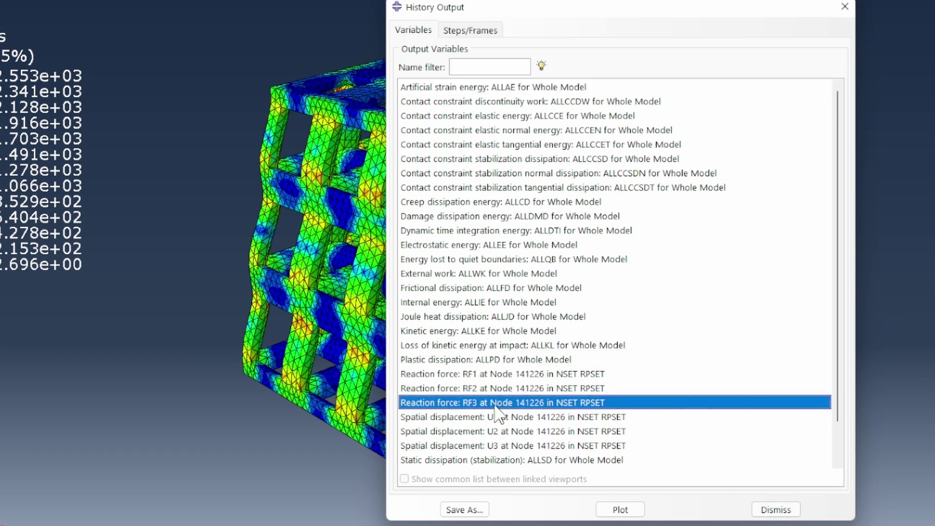
ctrl+click(531, 446)
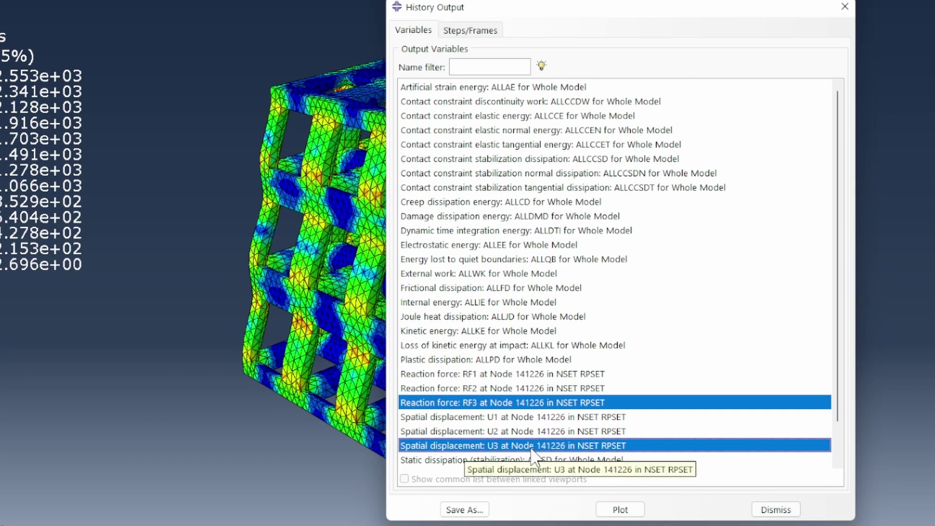
click(620, 509)
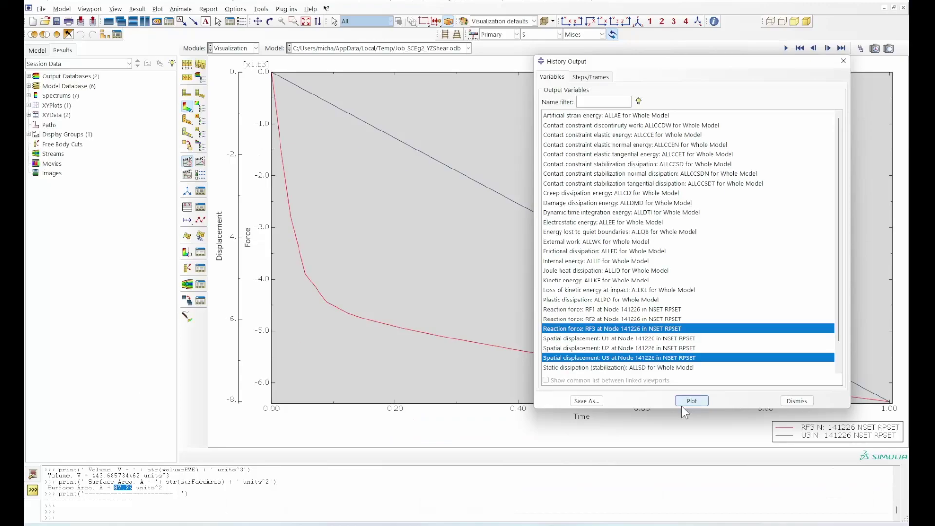
click(796, 402)
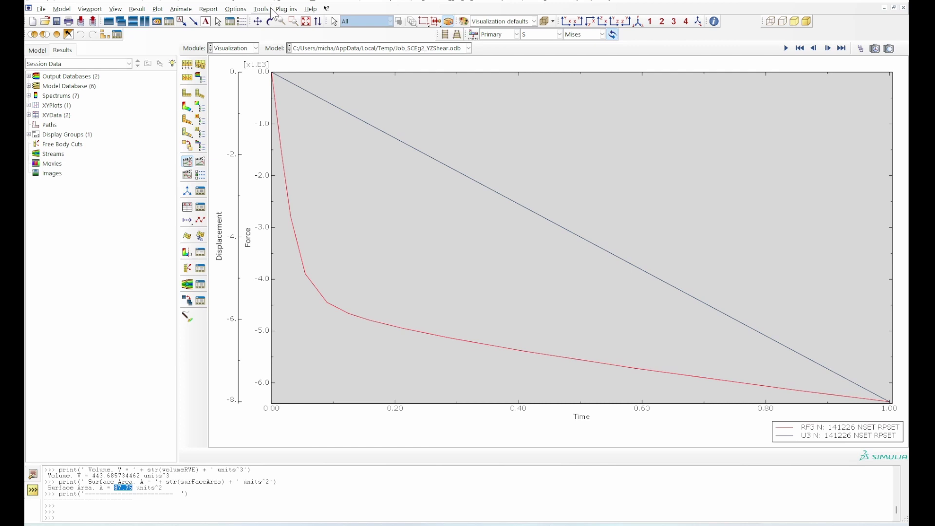
- Export the current XY plot of the YZ-shear force and displacement histories to Excel with Excel Utilities
click(286, 9)
mouse_move(302, 51)
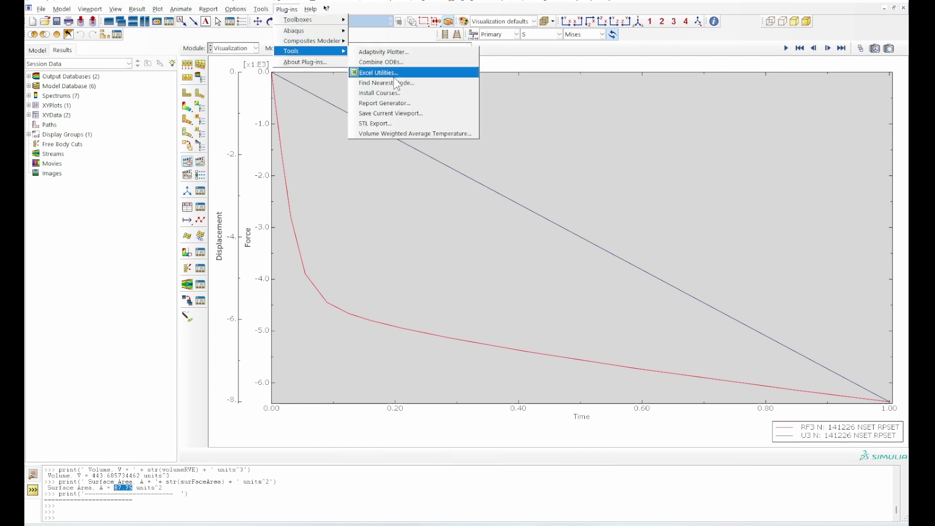
click(399, 74)
click(506, 140)
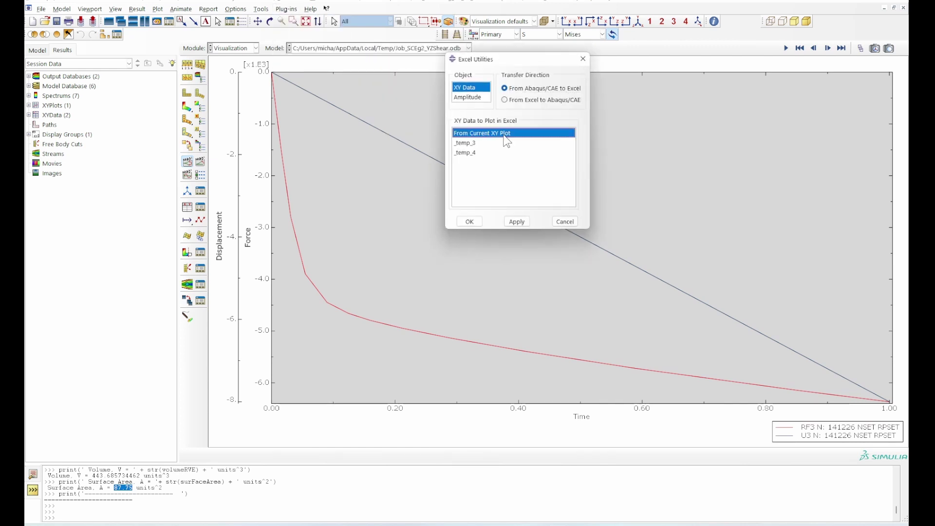
click(476, 221)
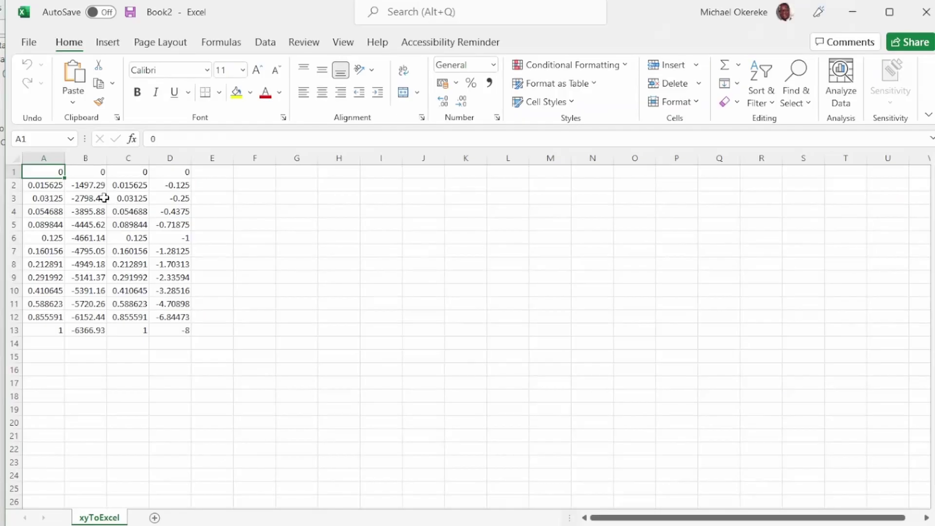
- Copy the exported YZ-shear data in A1:D13 into the YZShear sheet from cell A10 and check the total area and stress cells
drag(56, 172, 171, 333)
key(ctrl+c)
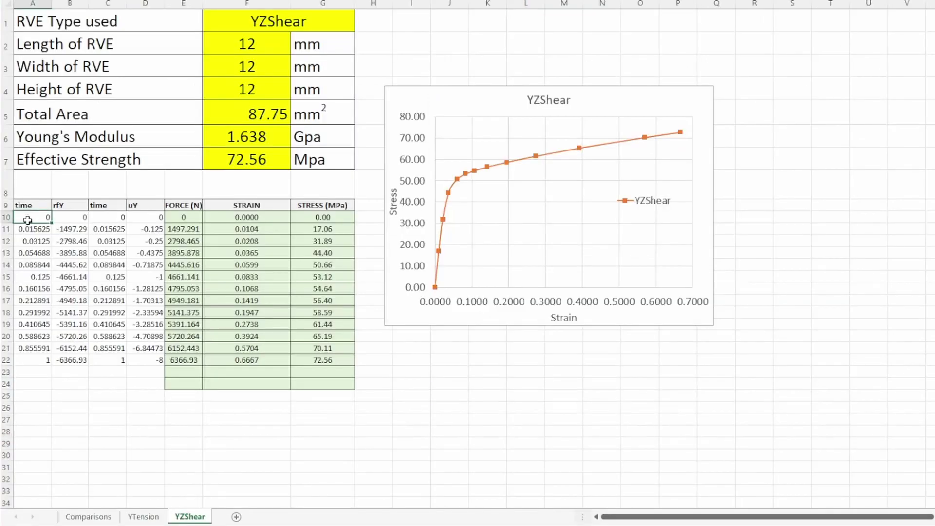
key(ctrl+v)
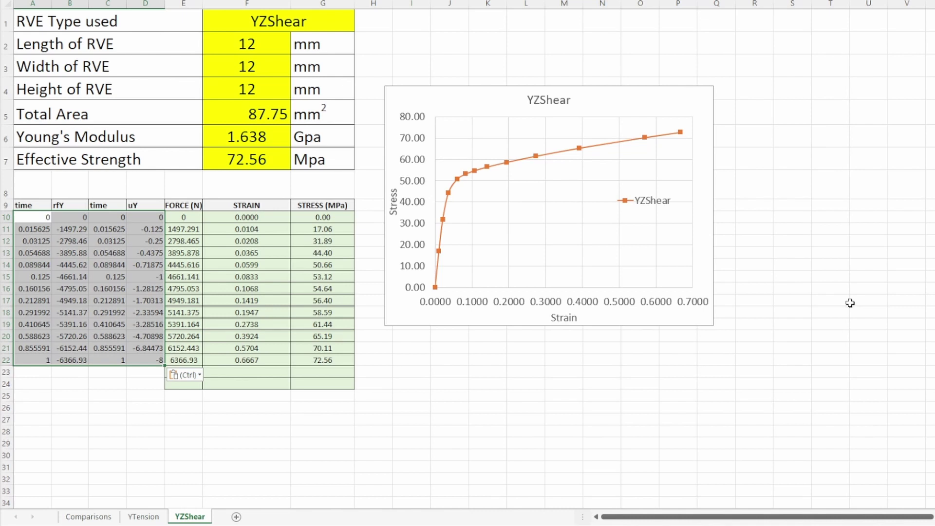
click(222, 116)
click(329, 219)
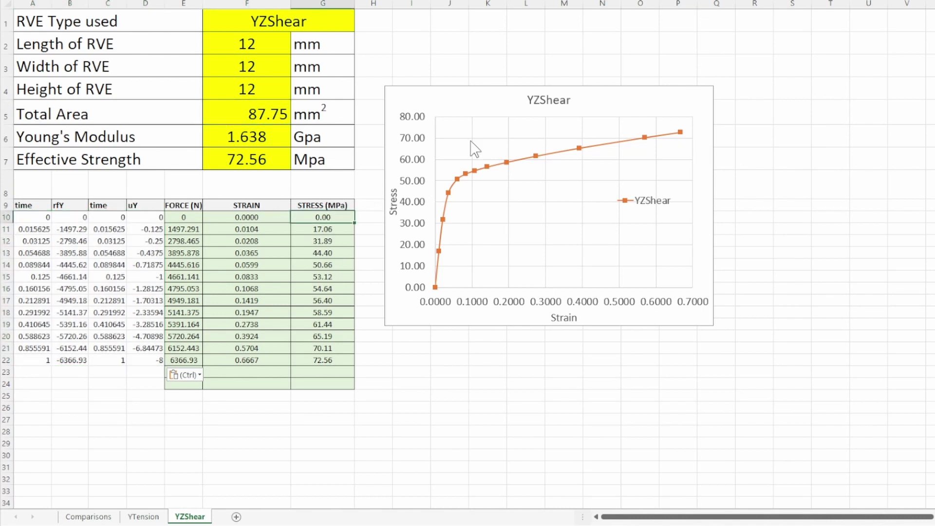
- Check the stress formula in G10 of the YZShear sheet and the total area cell F5 it refers to
key(F2)
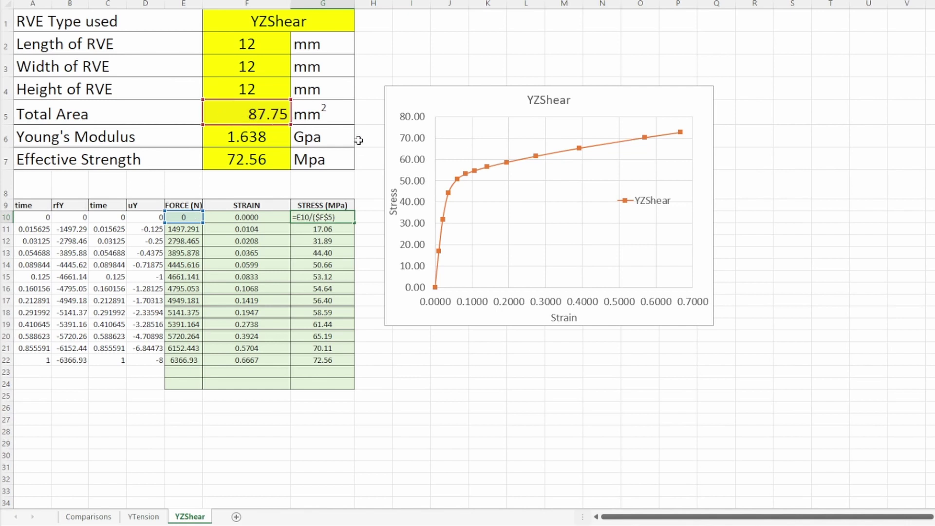
key(Escape)
click(270, 122)
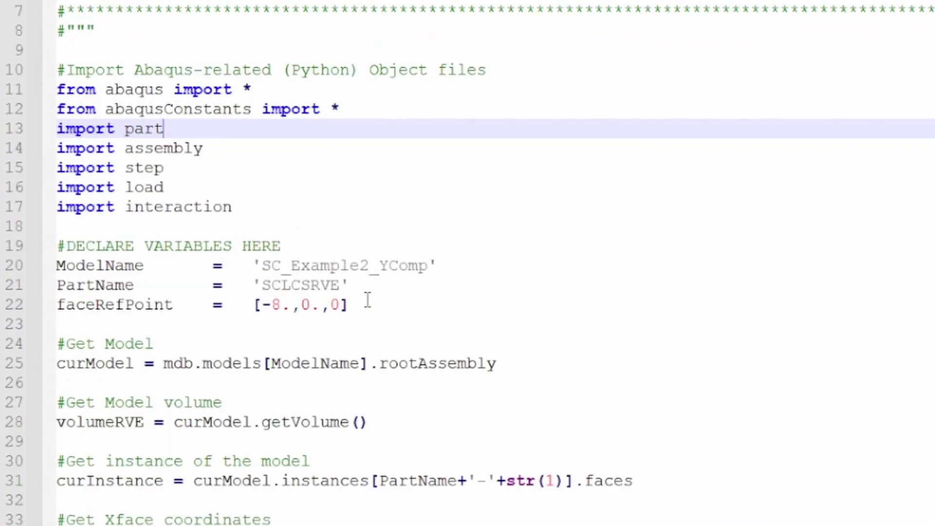
- Switch to the FindSurfaceArea_of_Faces.py script and examine its ModelName, PartName and faceRefPoint variable declarations
drag(354, 252, 172, 232)
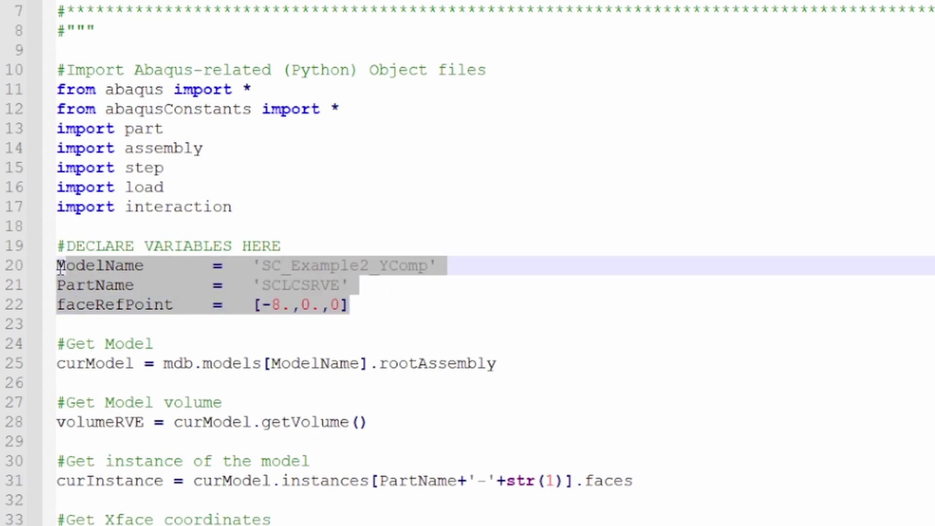
click(103, 321)
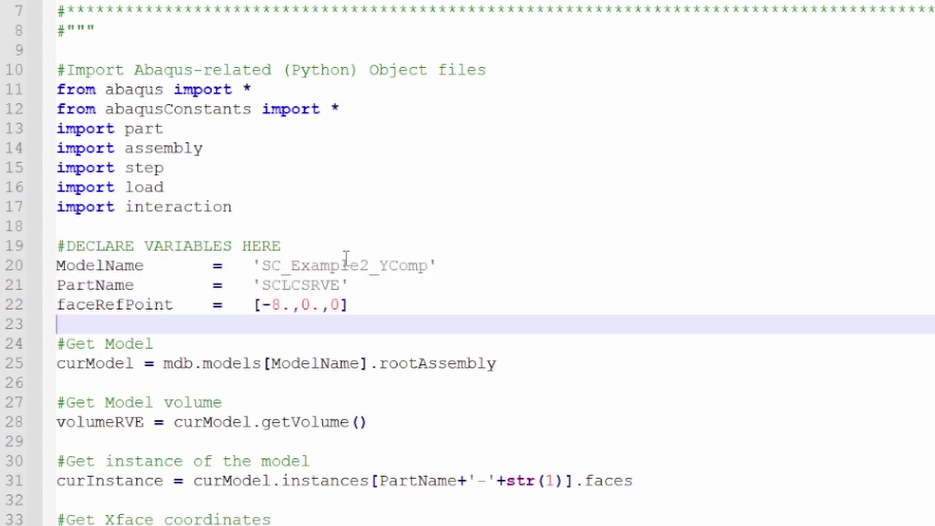
drag(262, 267, 427, 266)
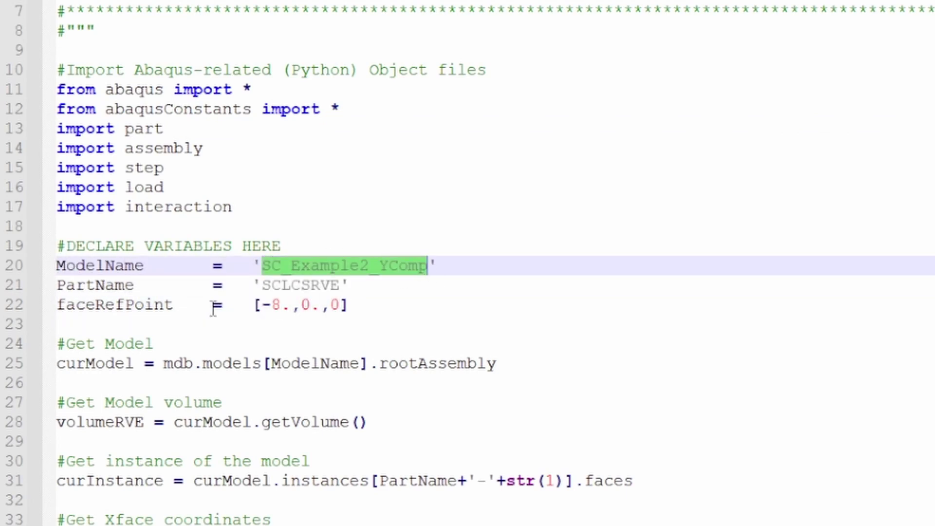
mouse_move(258, 287)
mouse_down()
mouse_move(349, 287)
mouse_move(310, 305)
mouse_move(254, 301)
mouse_move(264, 299)
mouse_up()
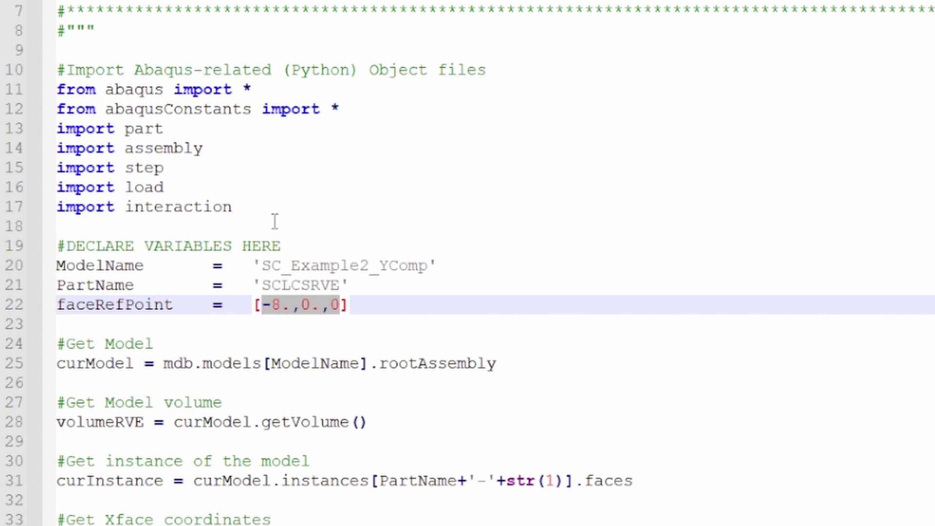
click(282, 317)
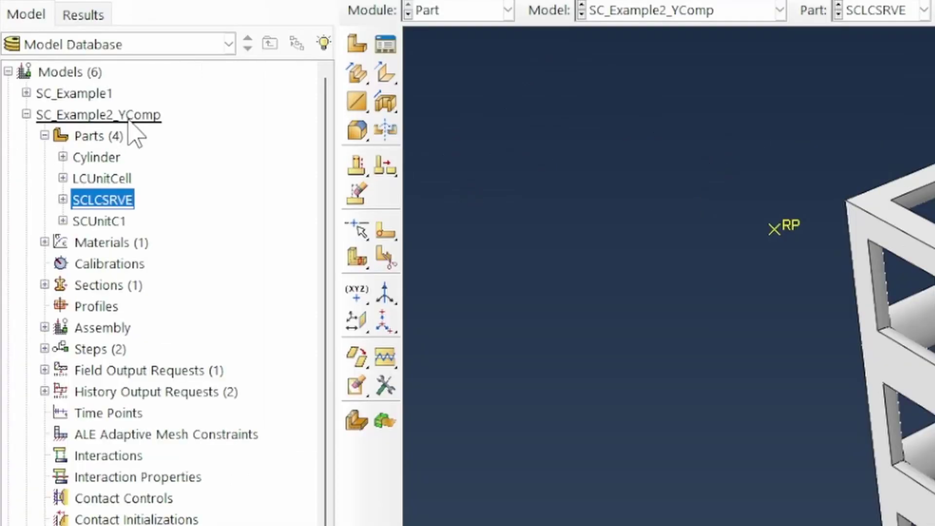
- Switch to Abaqus and query the coordinates of a point on the outer face of part SCLCSRVE in model SC_Example2_YComp
click(80, 96)
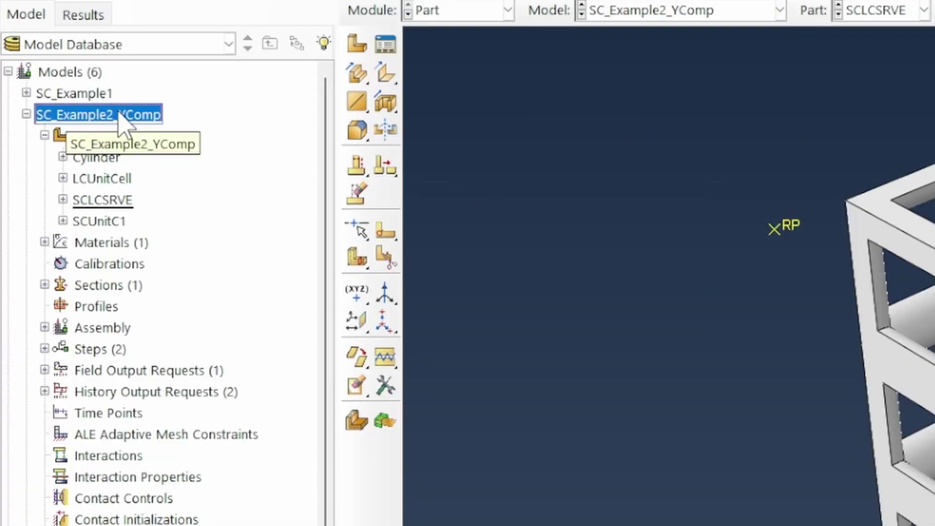
click(115, 203)
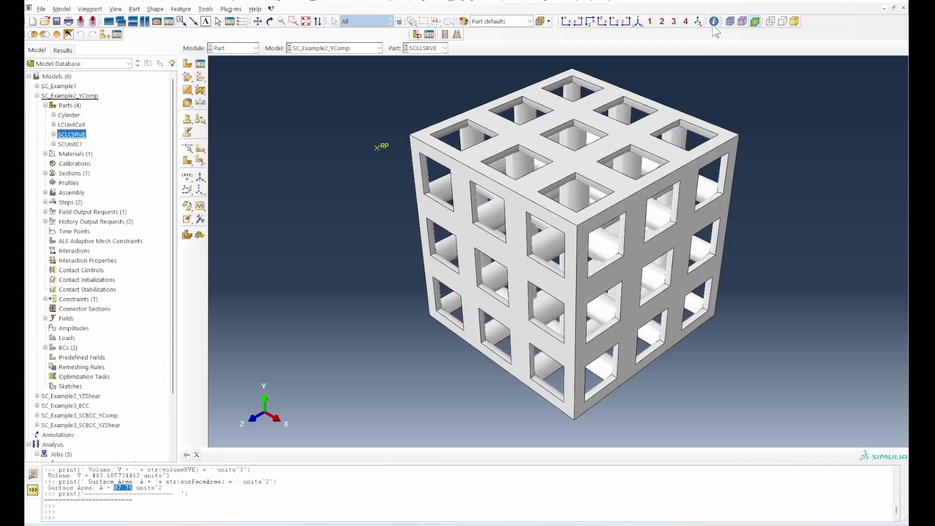
click(714, 21)
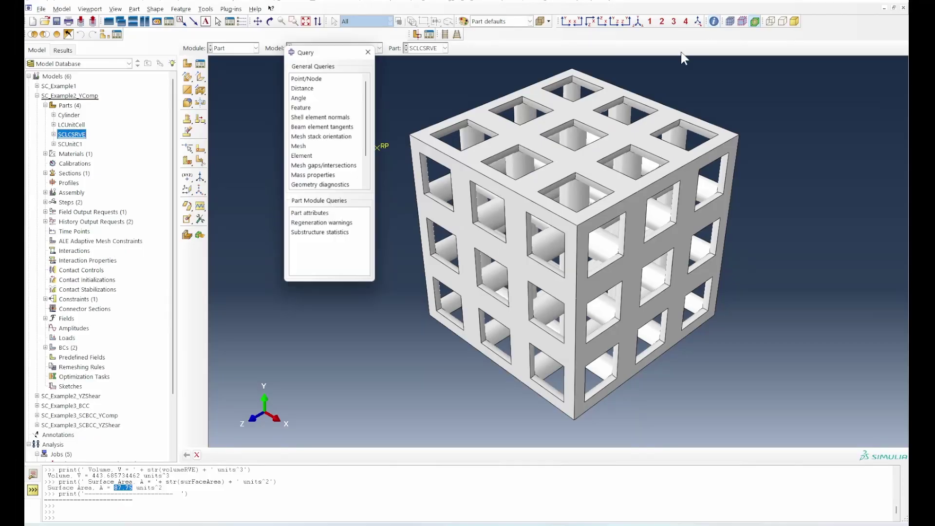
click(310, 80)
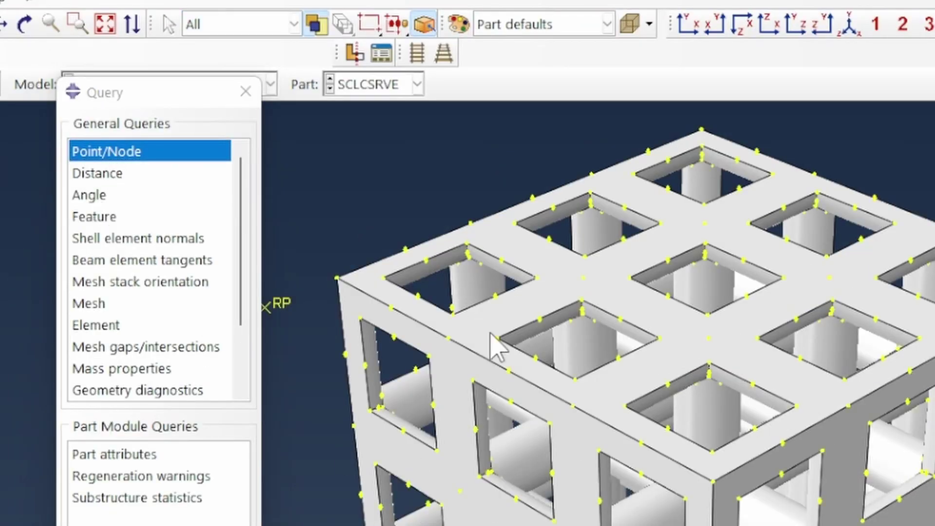
click(583, 277)
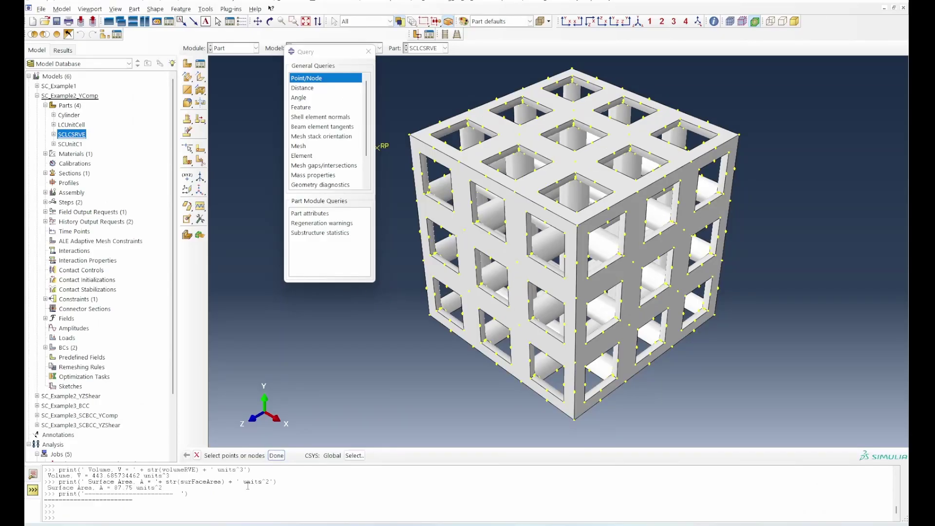
- Show the message log and copy the queried point's coordinates -8.,0.,0
click(33, 475)
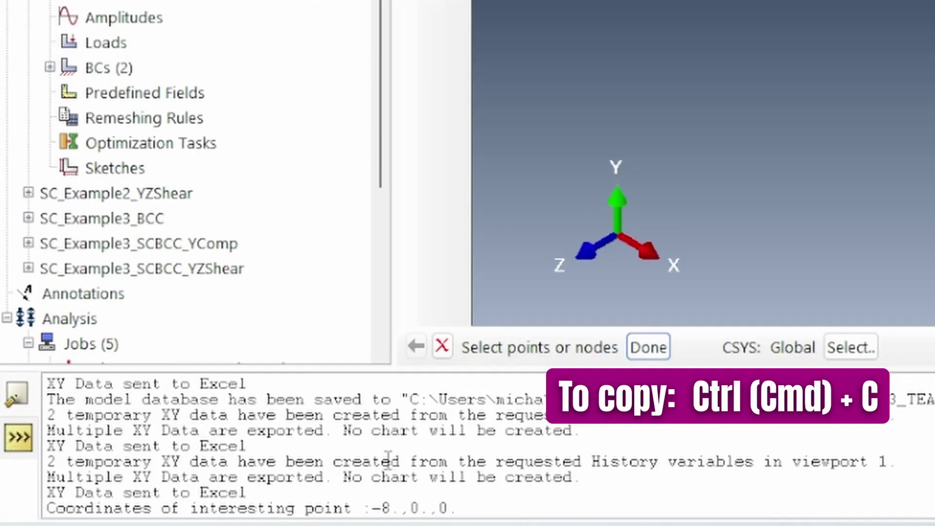
drag(199, 517, 181, 517)
drag(400, 504, 369, 508)
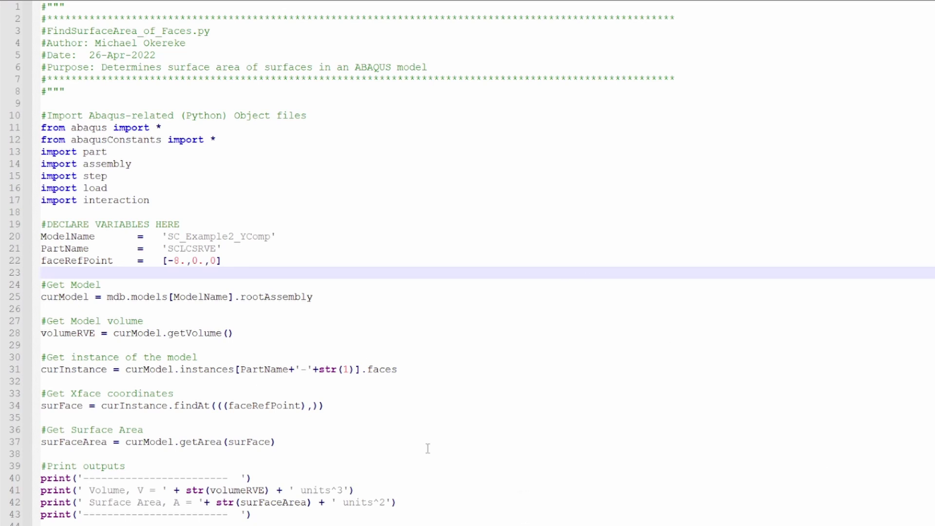
- Copy the entire surface area script, run it in the Abaqus Python console, and copy the computed surface area value from the output
click(413, 446)
key(ctrl+a)
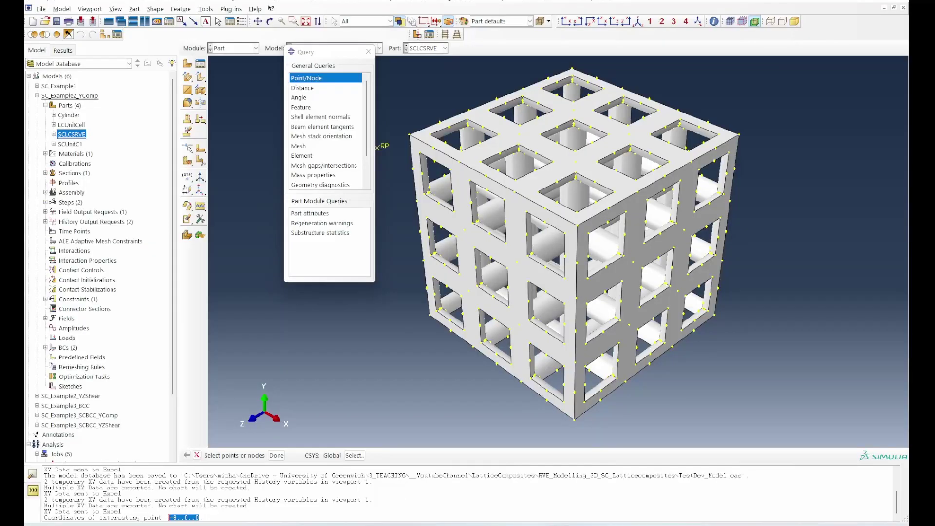
click(33, 490)
key(ctrl+v)
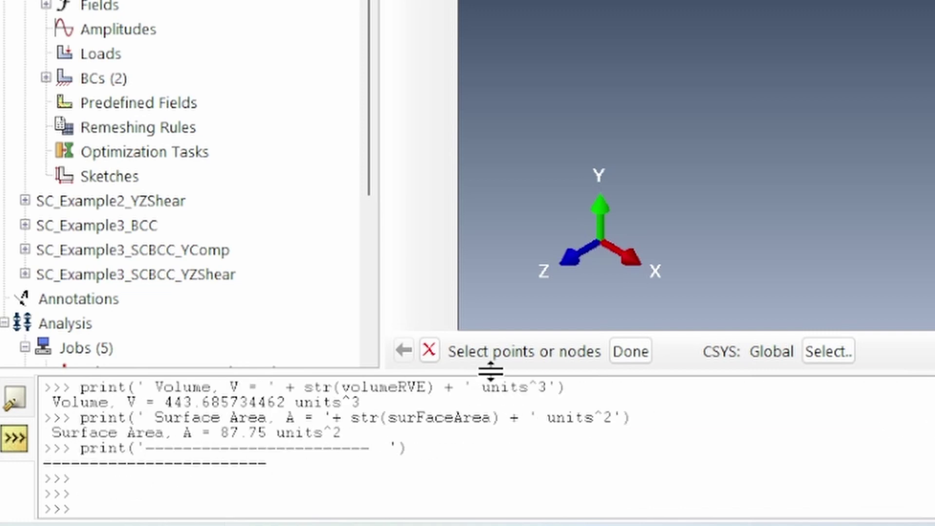
drag(491, 372, 537, 278)
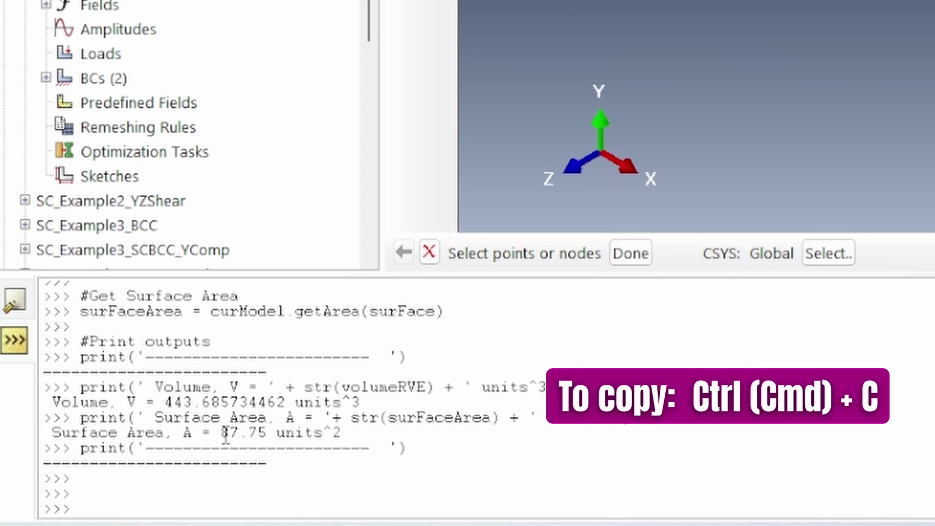
drag(226, 434, 275, 433)
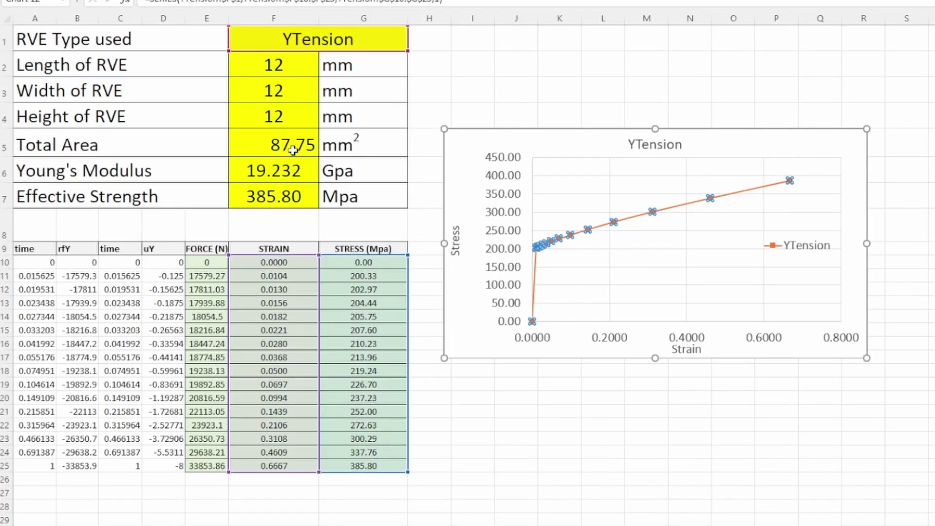
- Switch to Excel and check the total area cells in the YTension and YZShear sheets and the first YZShear stress cell
click(292, 150)
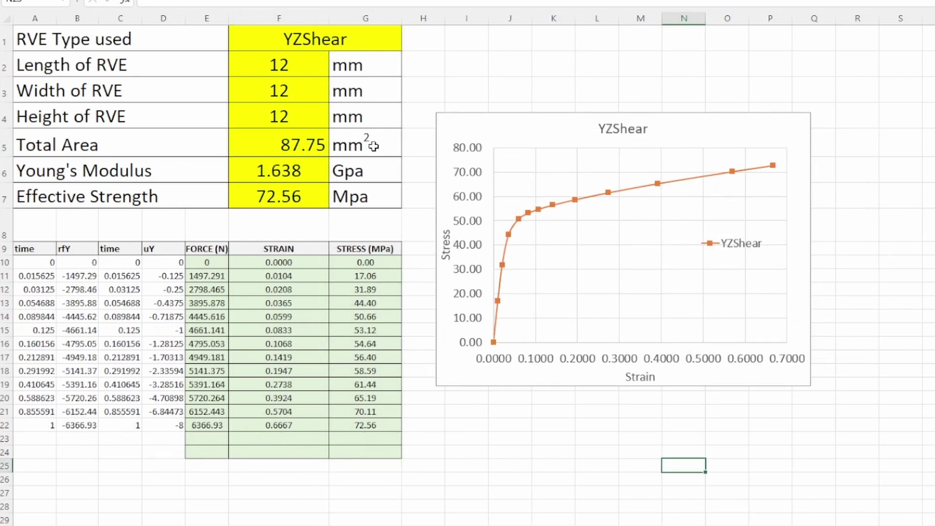
click(307, 144)
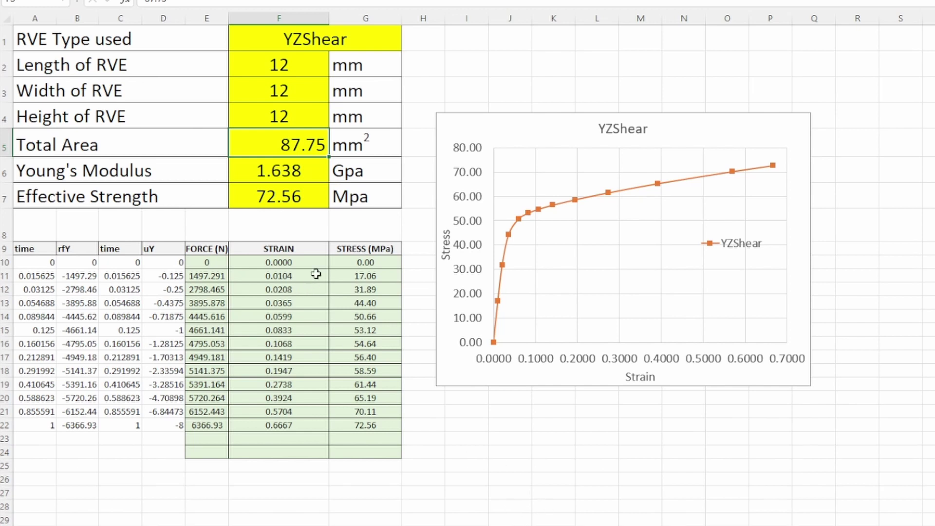
click(384, 266)
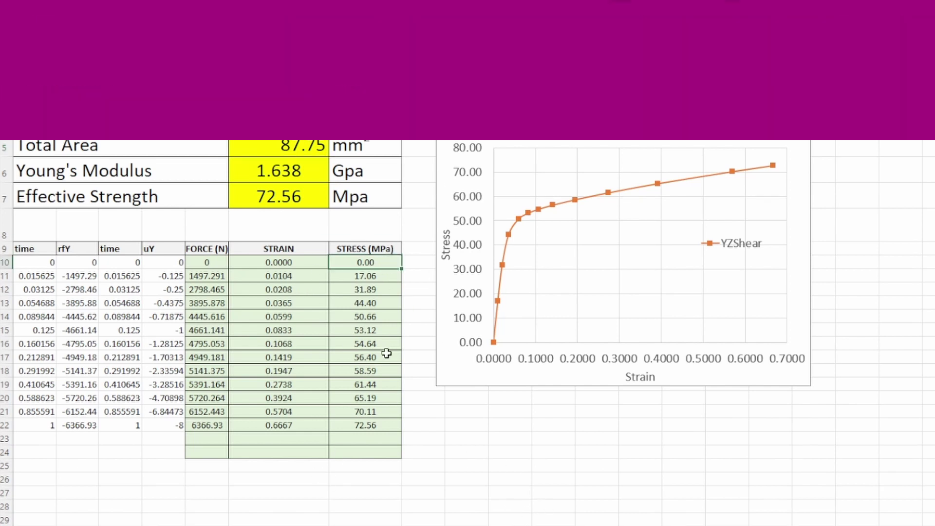